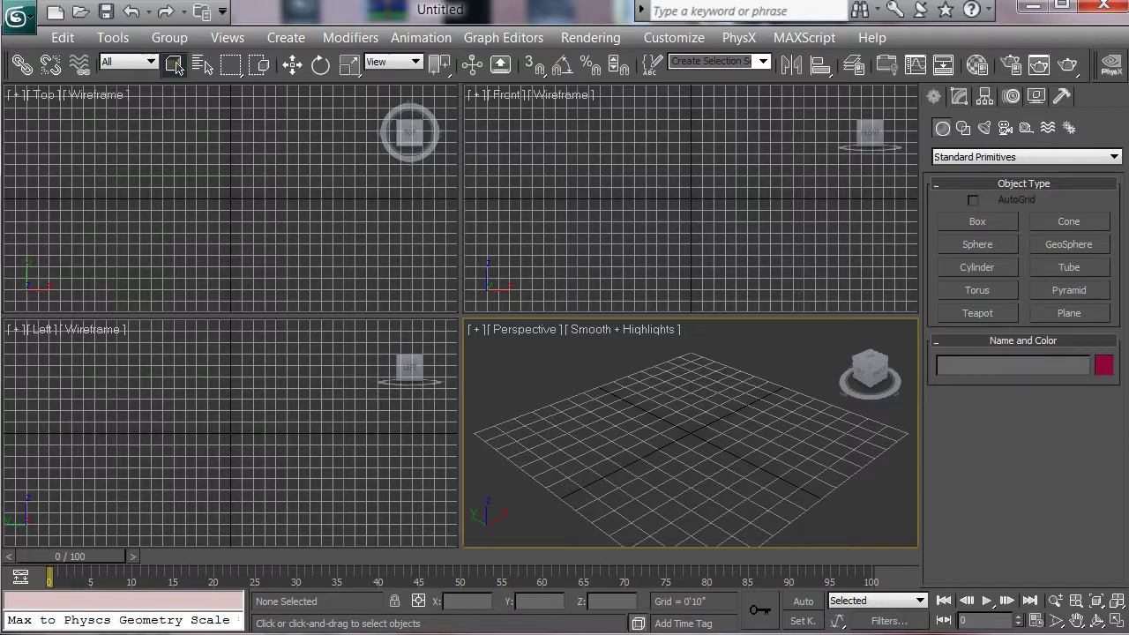
Step: Create a sphere centred on the origin in the Front view, radius about 3'4", with 16 segments, using grid snapping
click(977, 245)
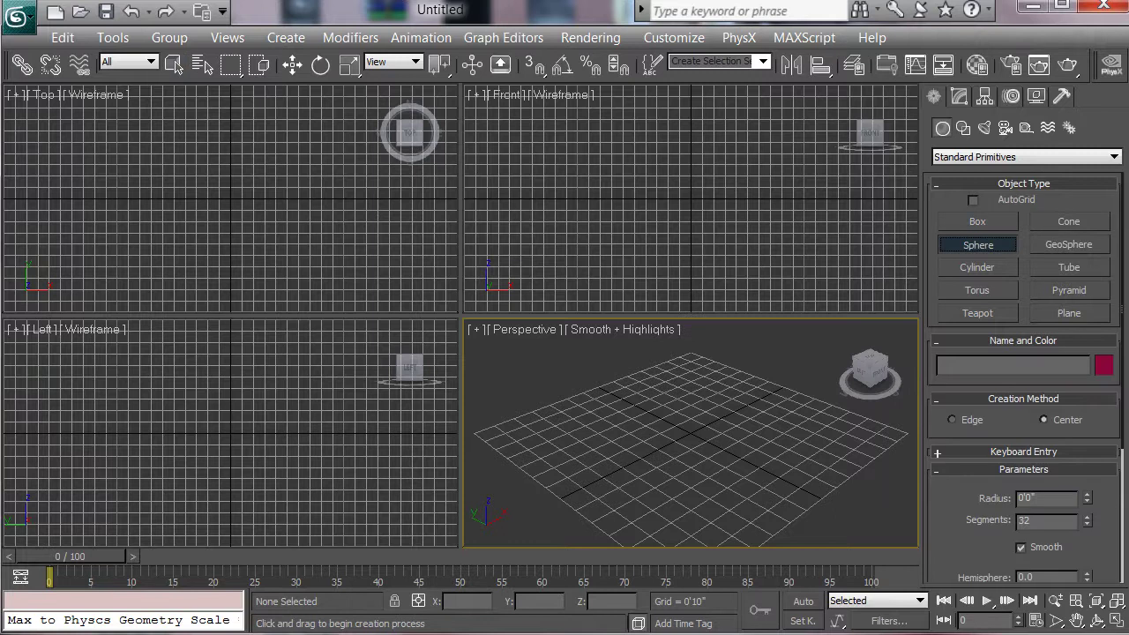
click(534, 64)
click(688, 198)
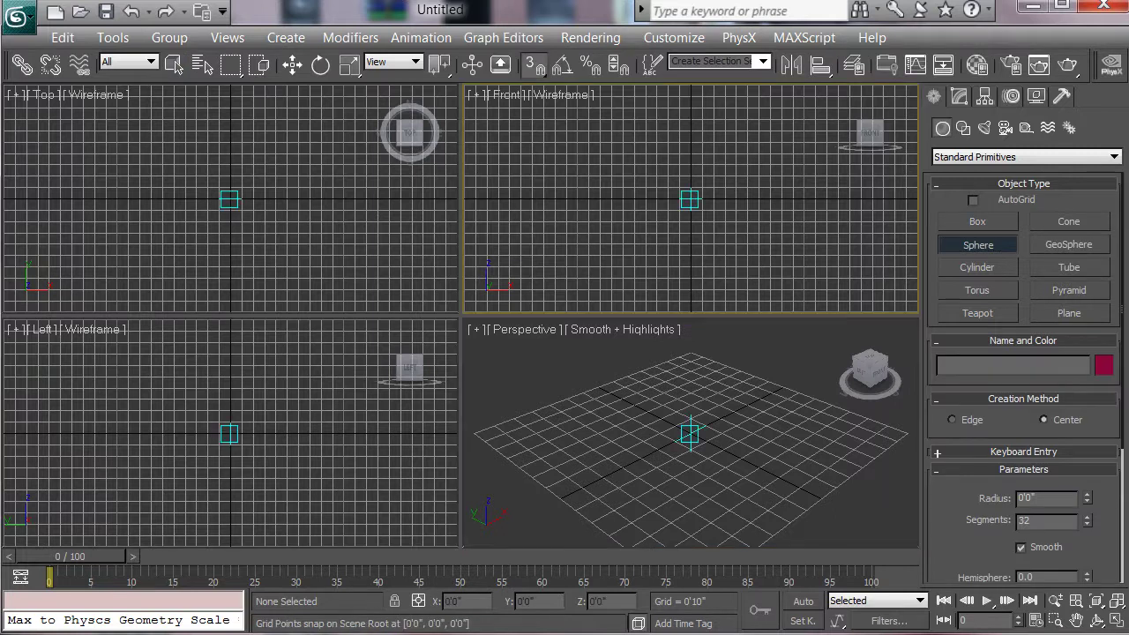
drag(689, 198, 729, 217)
drag(1045, 522, 916, 526)
text(16)
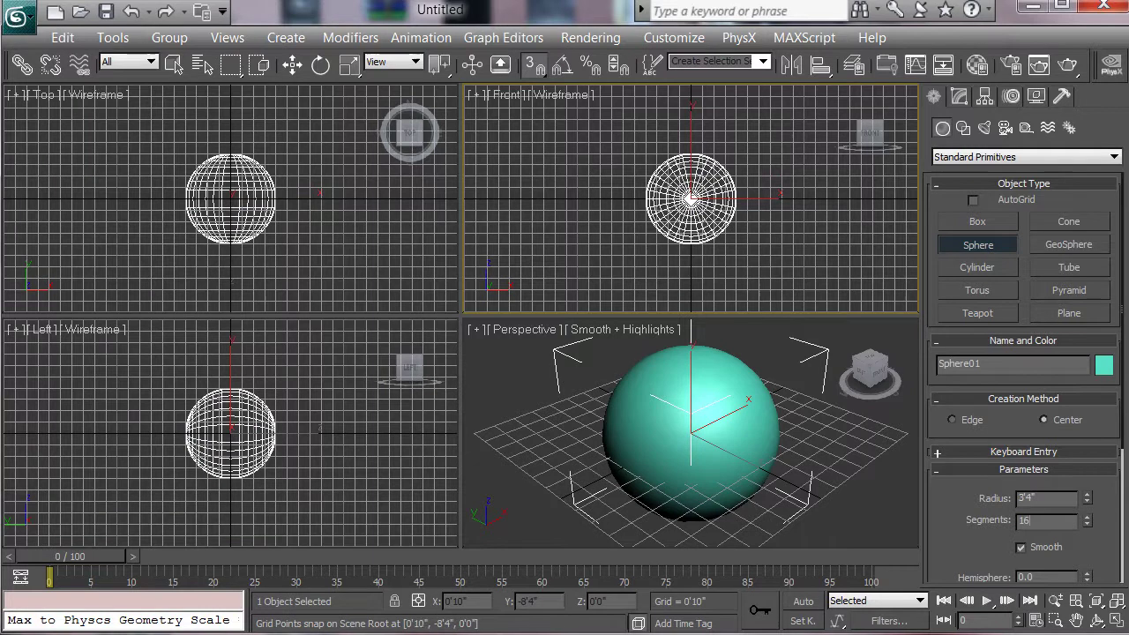
key(Return)
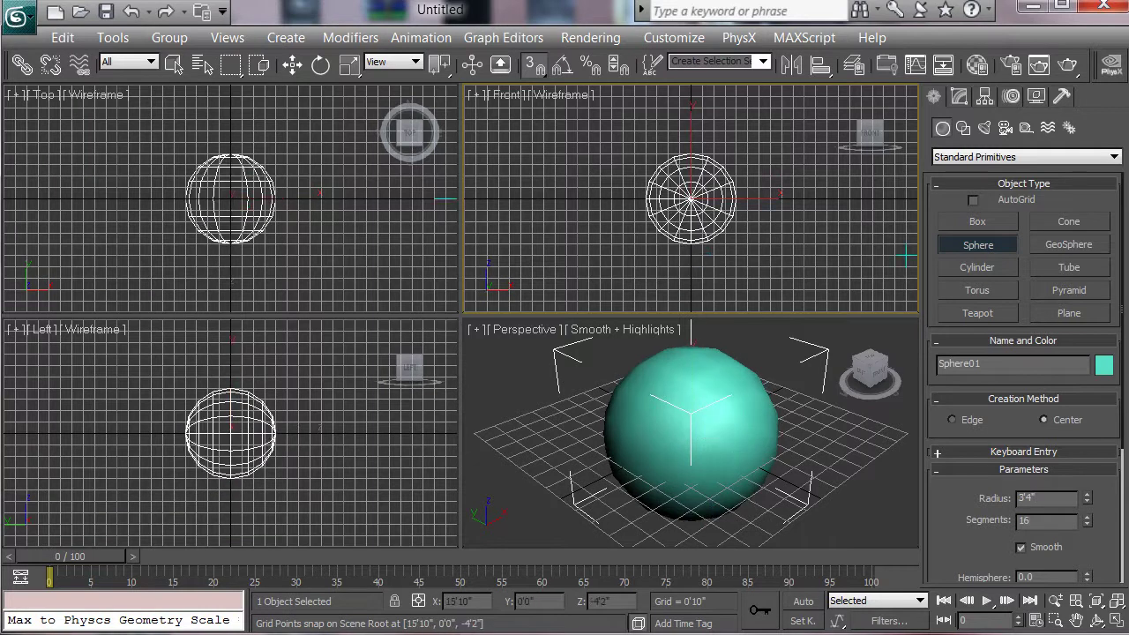
click(174, 65)
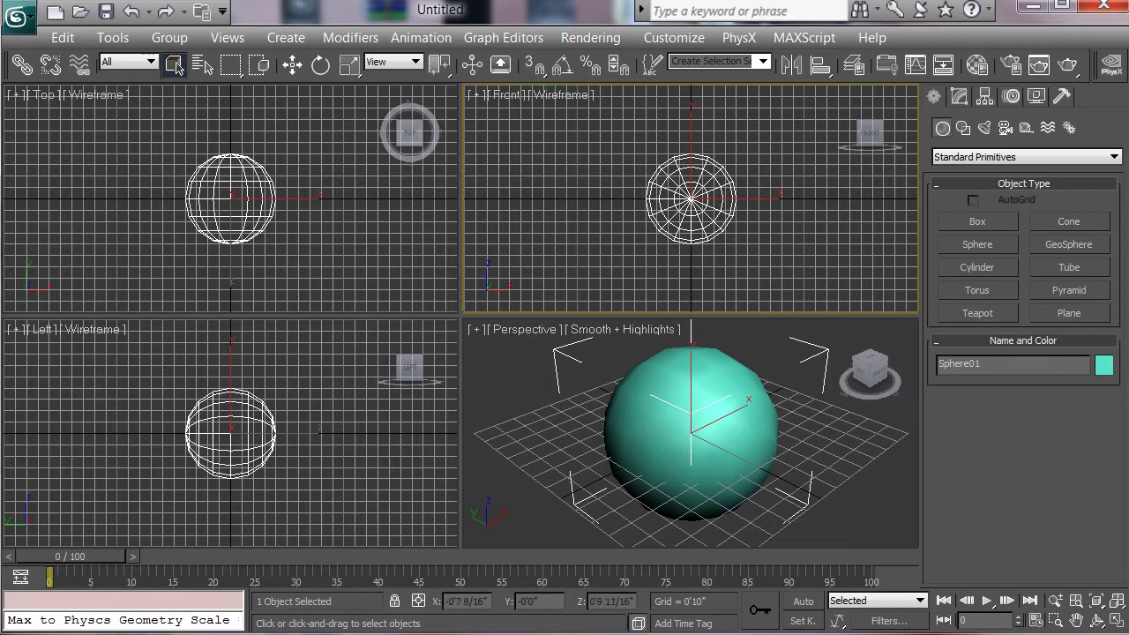
Step: Convert the sphere to an Editable Poly and delete the vertices of its front half, keeping the rim vertices
right_click(685, 189)
mouse_move(722, 386)
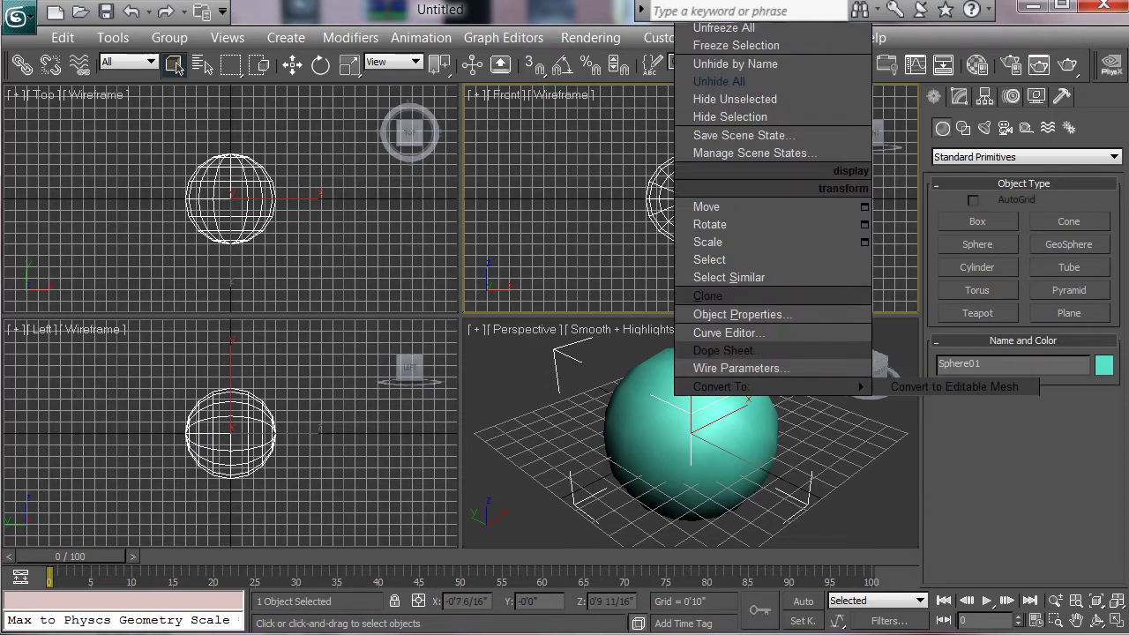
click(957, 405)
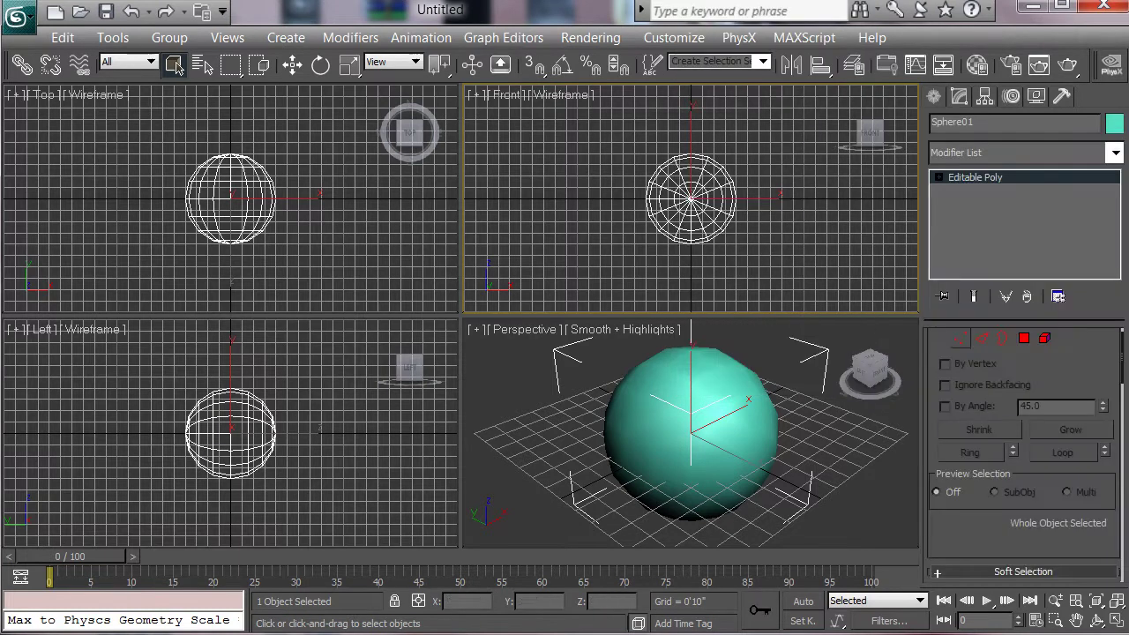
click(960, 338)
drag(158, 213, 363, 262)
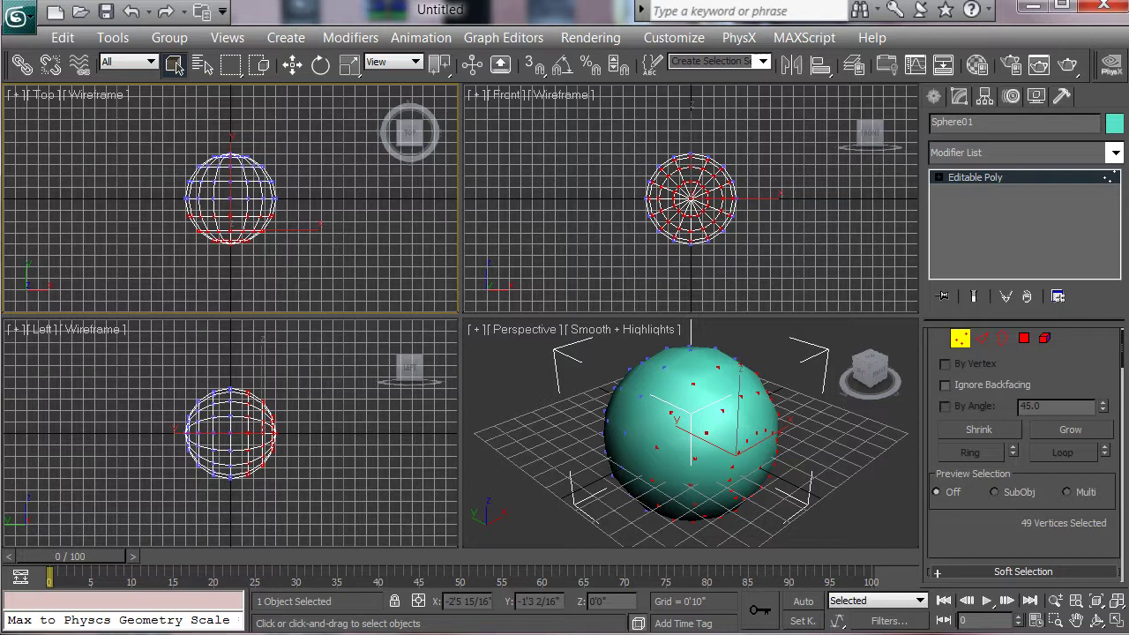
key(Delete)
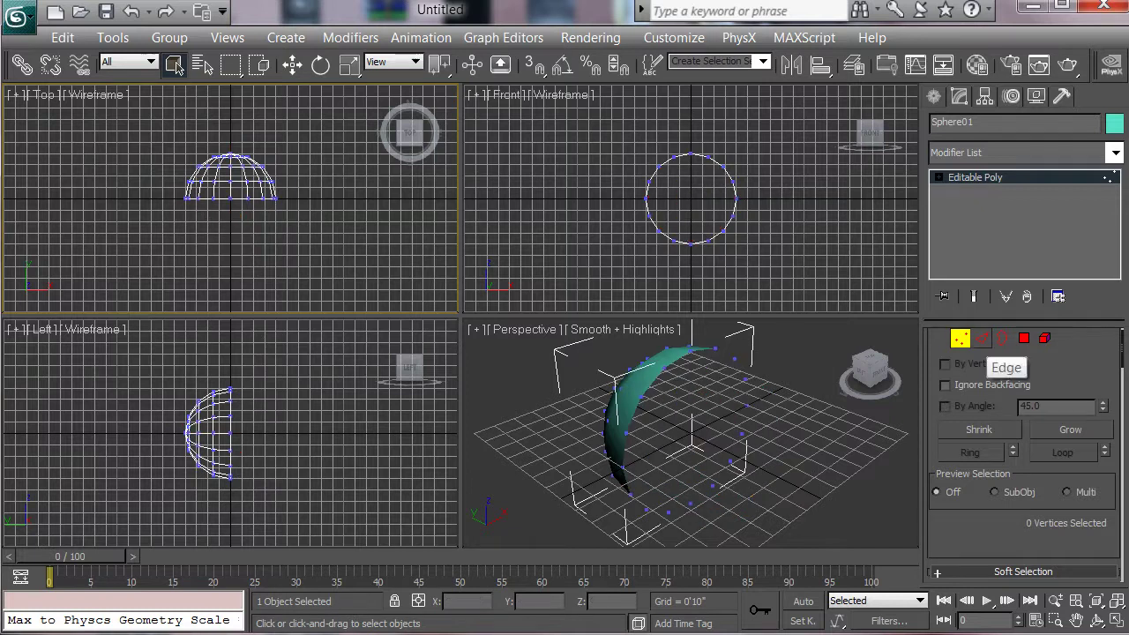
Step: Select the hemisphere's open edge loop and extend it along negative Y by about 10'11" to form a cylindrical body
click(982, 338)
click(667, 161)
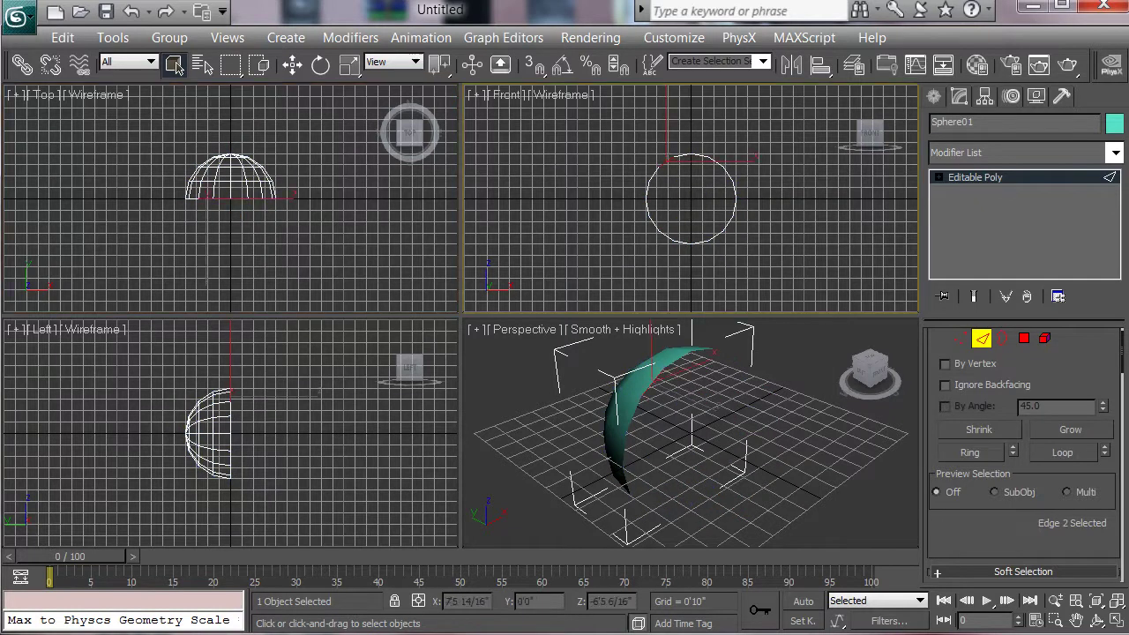
click(1062, 451)
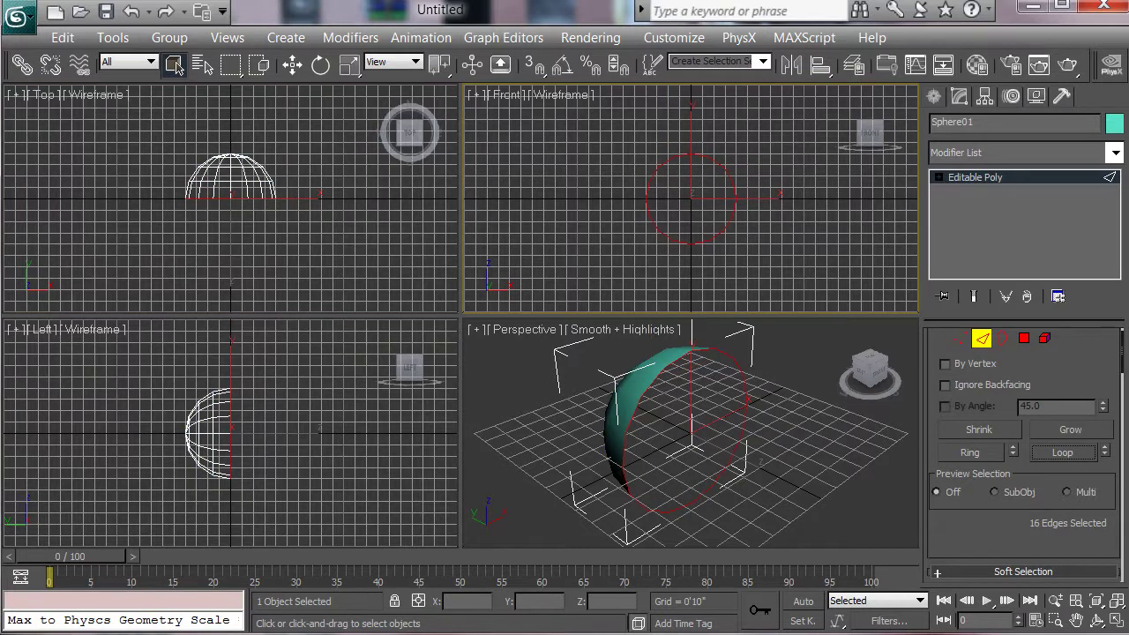
click(293, 65)
right_click(232, 136)
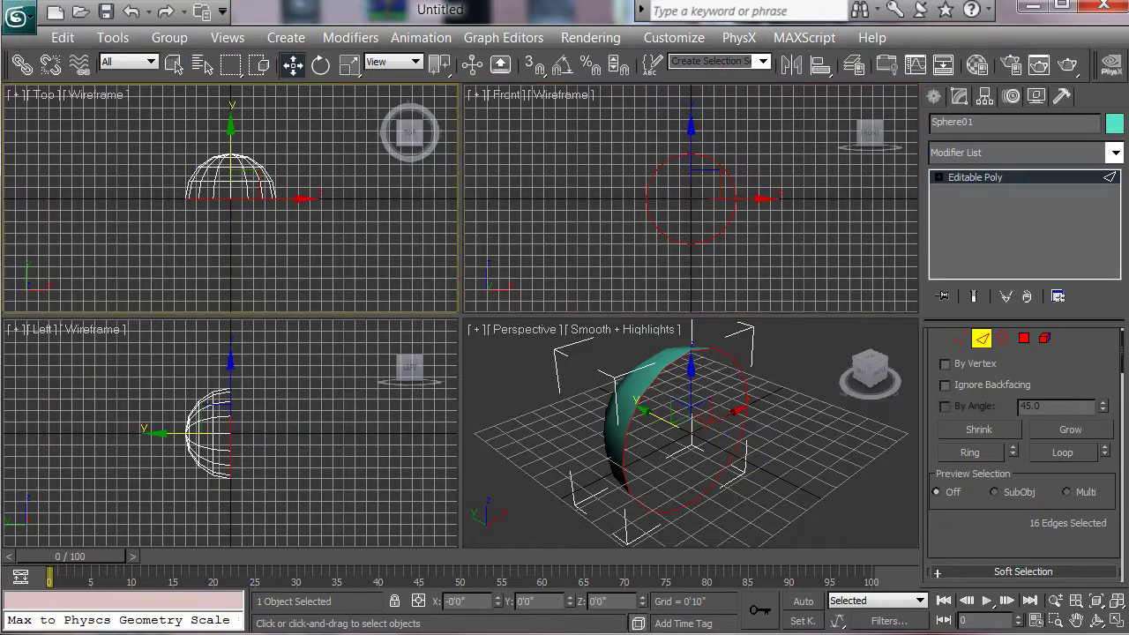
shift+drag(232, 137, 232, 285)
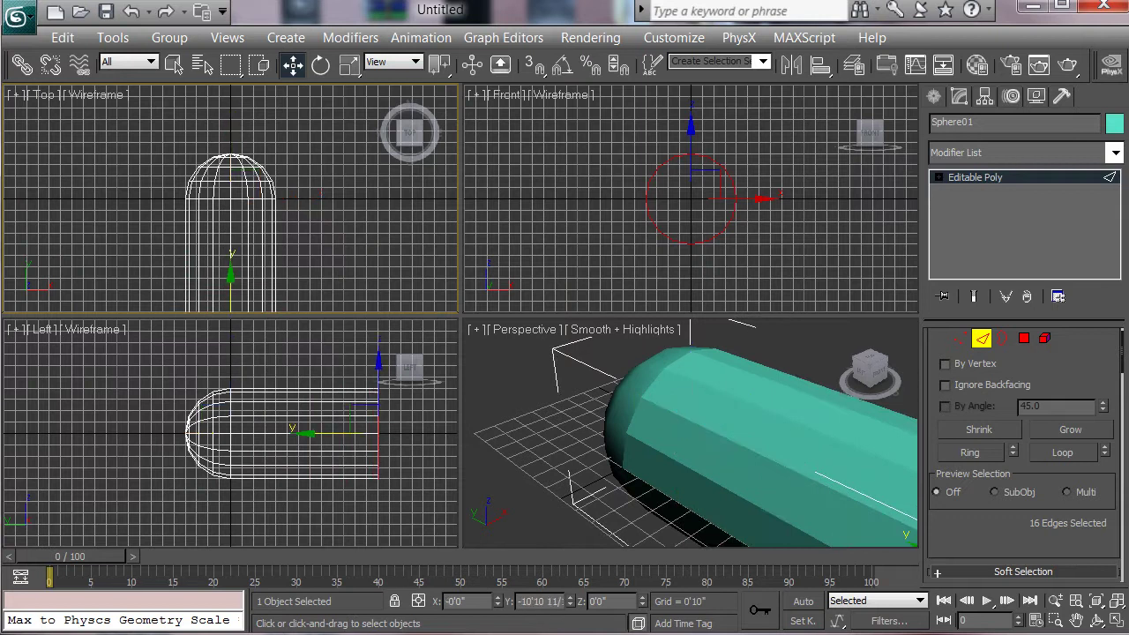
Step: Cap the open end by scaling a copy of its edge loop inward to the centre and collapsing the resulting vertices into one
click(349, 65)
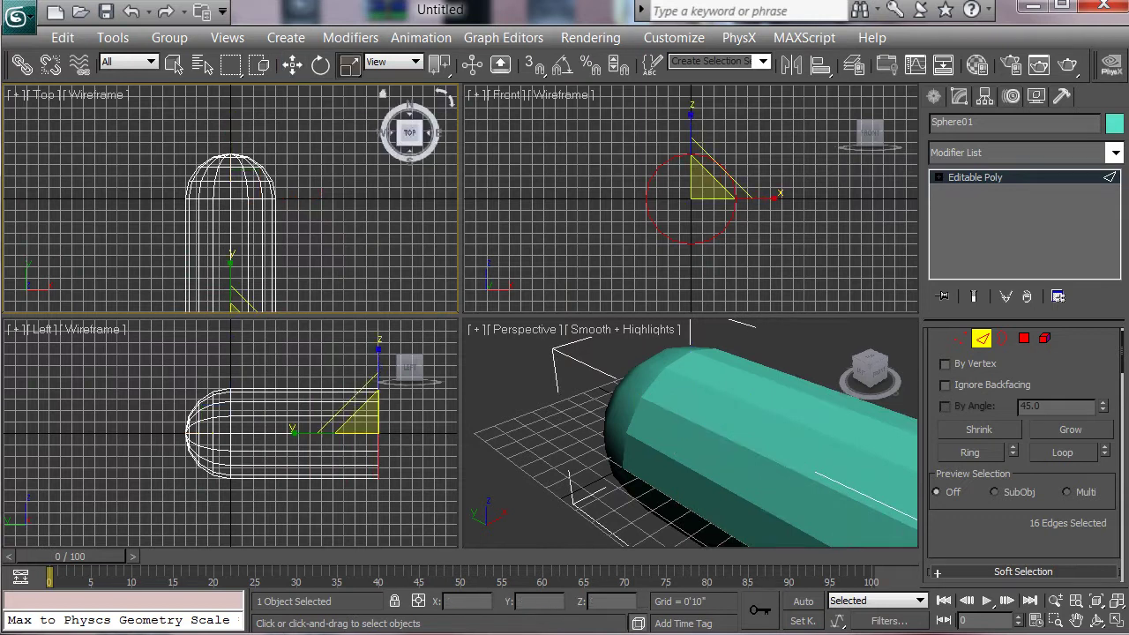
right_click(622, 167)
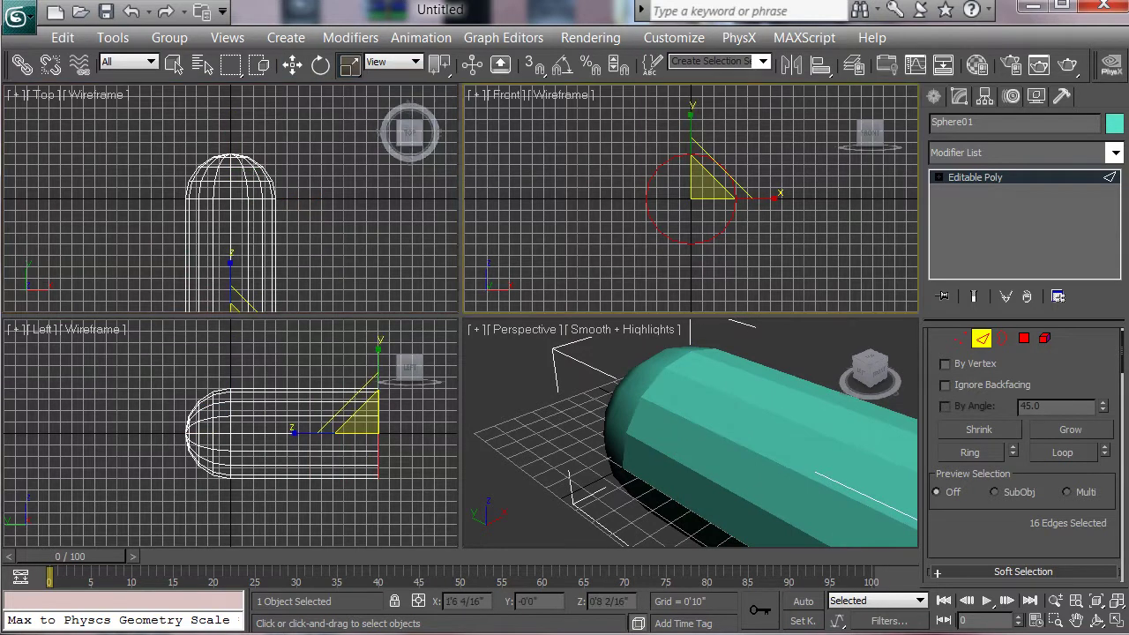
shift+drag(706, 190, 705, 280)
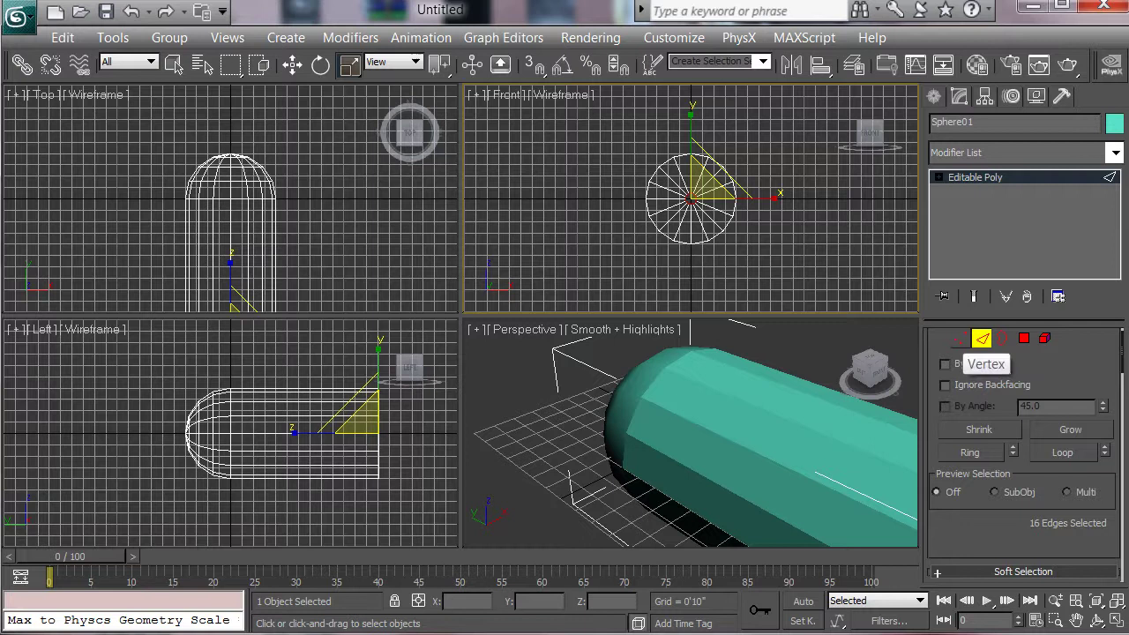
click(960, 339)
scroll(1024, 450, down, 10)
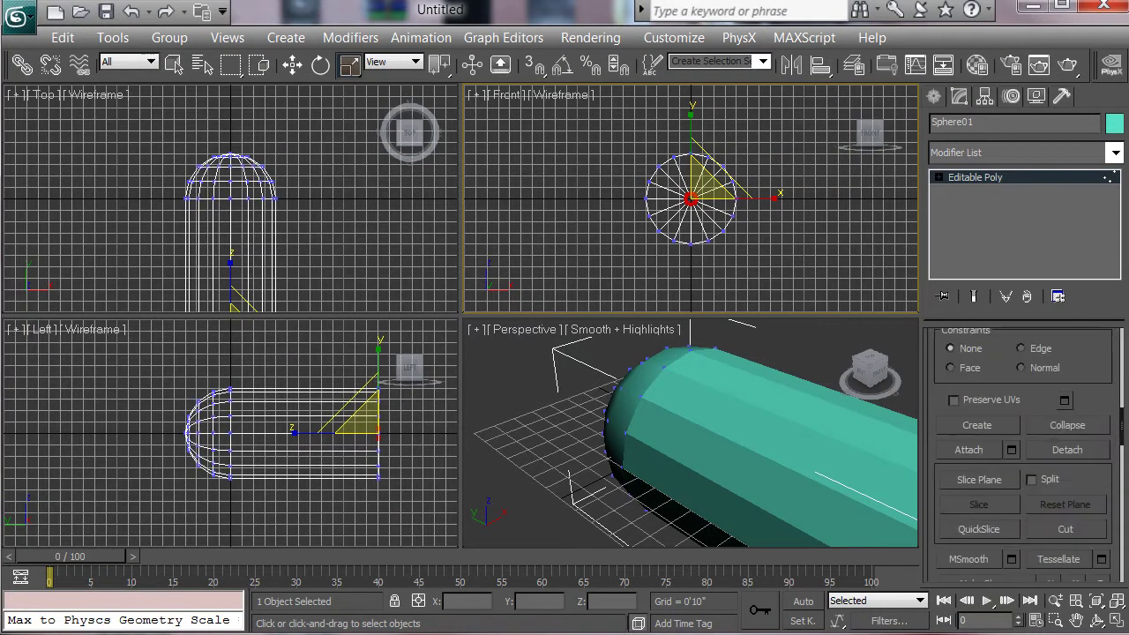
click(1067, 425)
Step: Select all polygons of the capped body and apply Auto Smooth to them
click(938, 177)
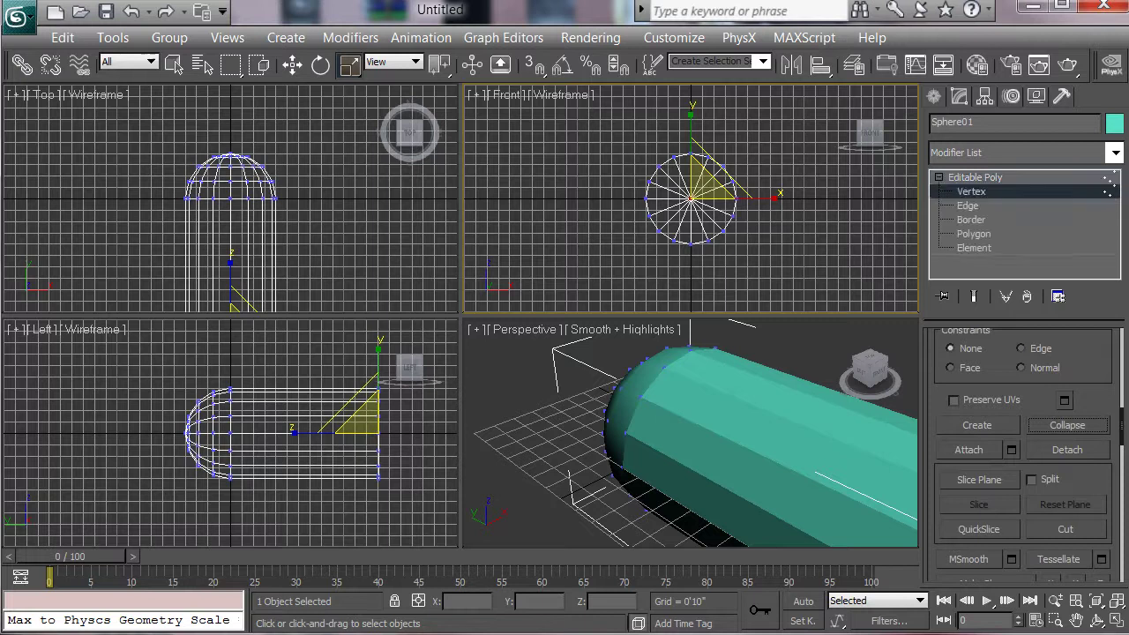
click(974, 234)
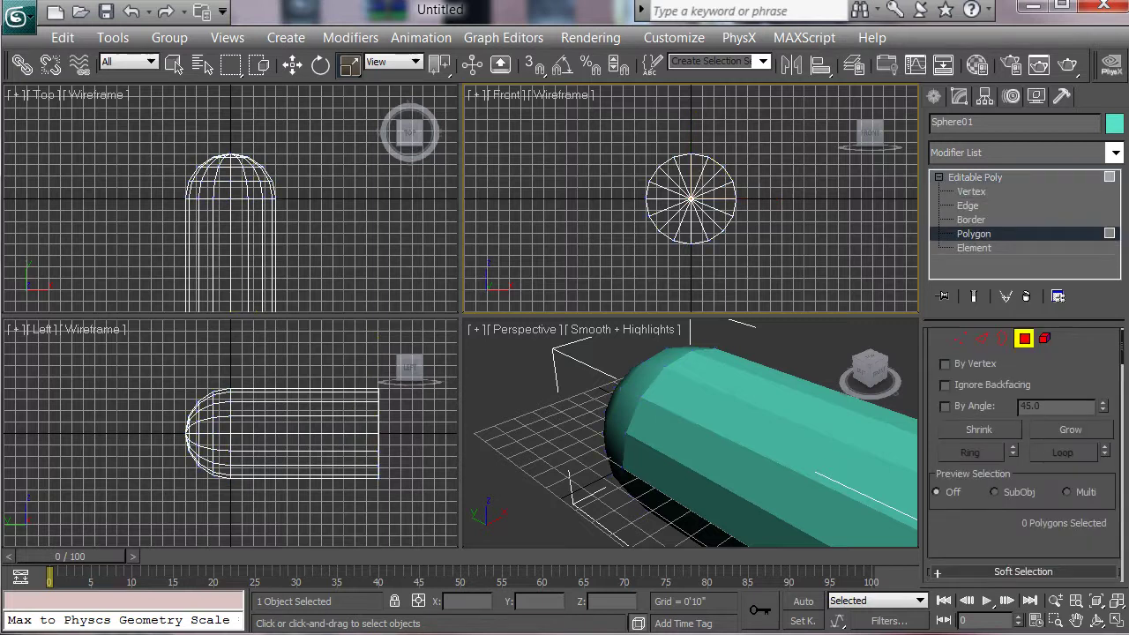
key(ctrl+a)
scroll(1023, 450, down, 11)
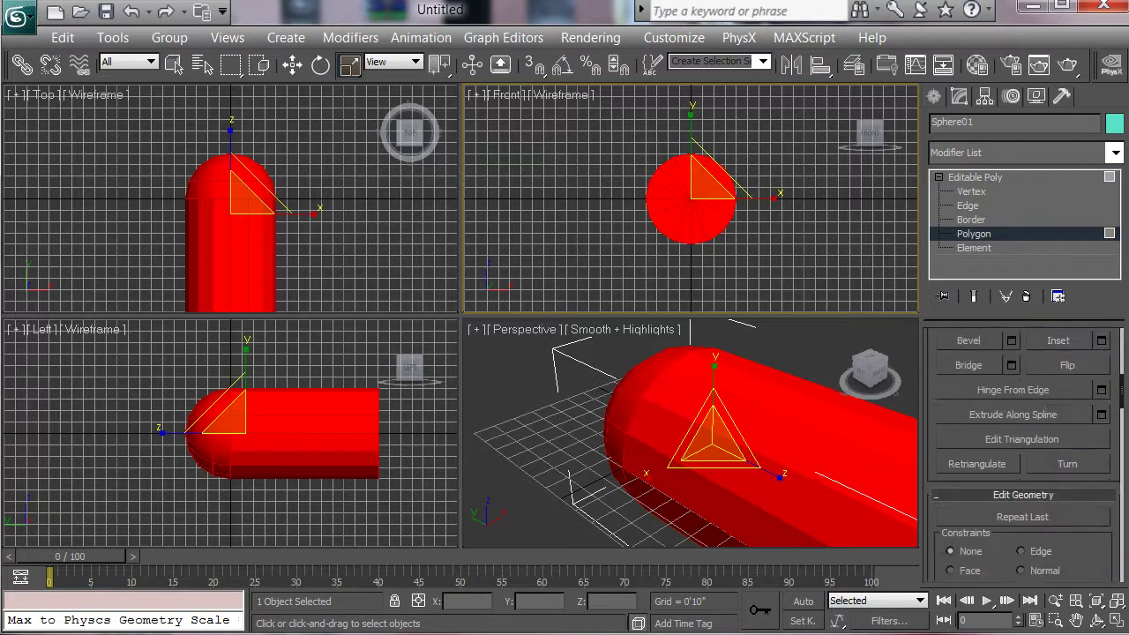
scroll(1023, 454, down, 10)
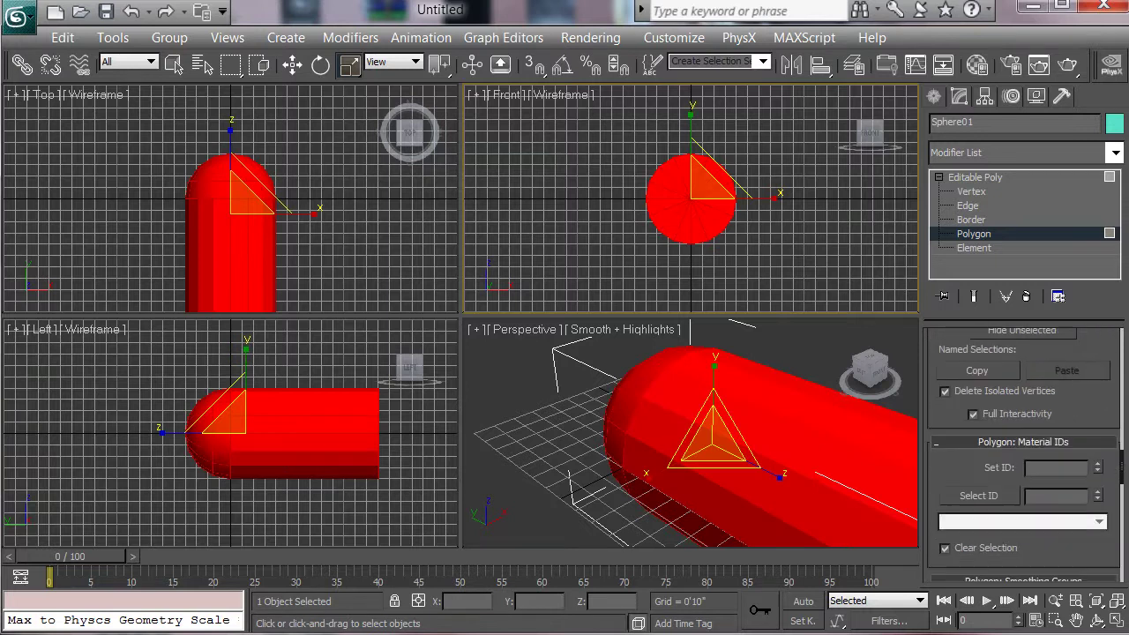
scroll(1023, 454, down, 8)
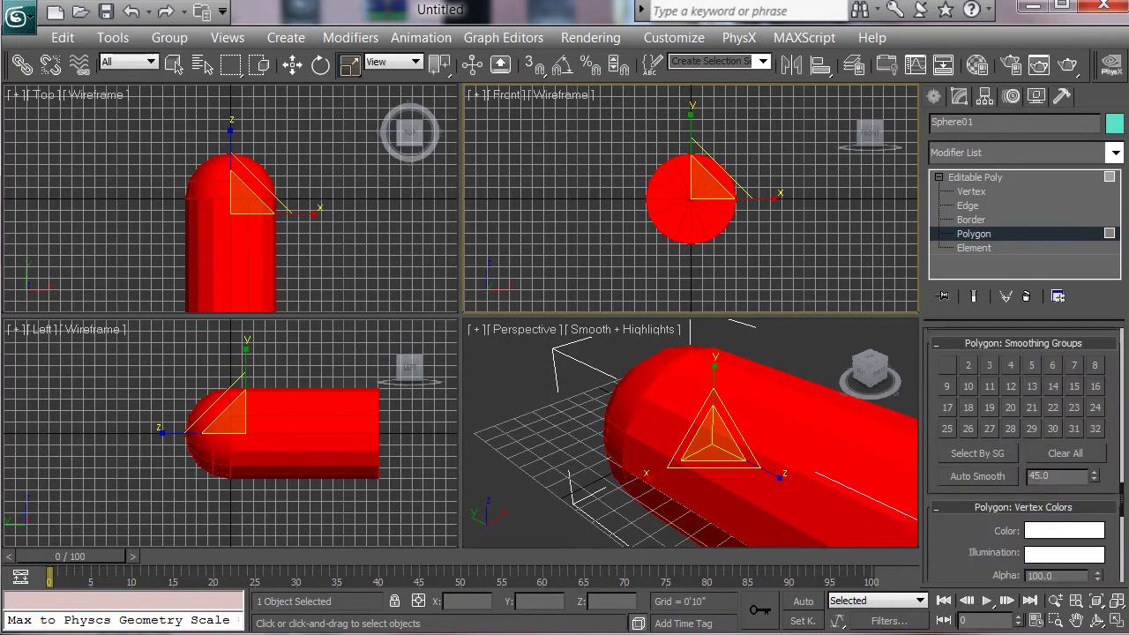
click(977, 475)
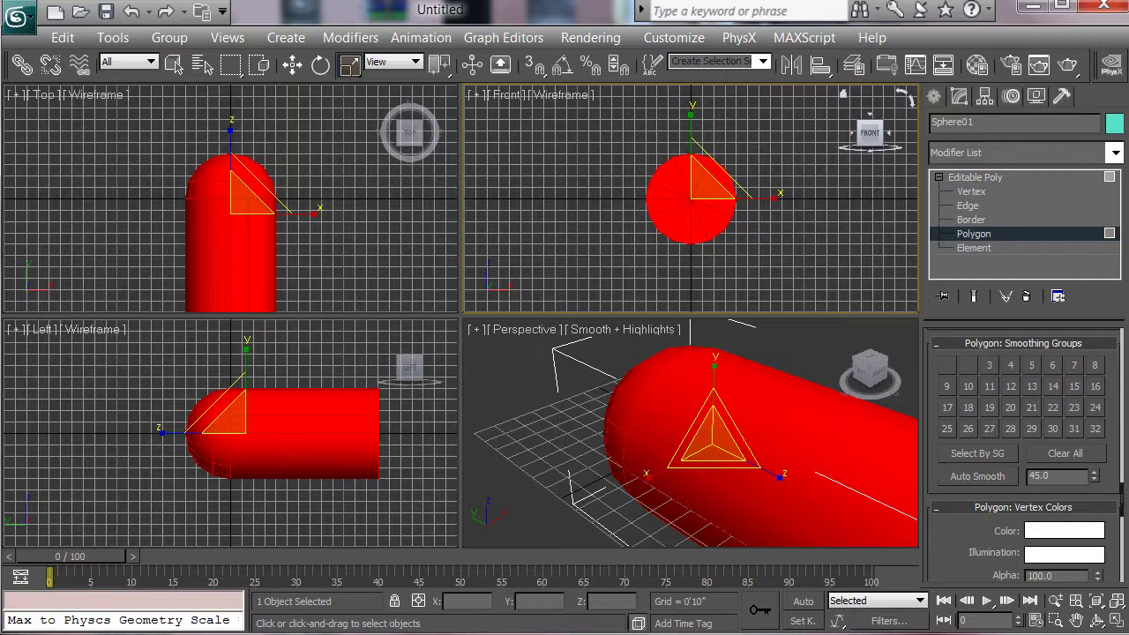
Step: Add a TurboSmooth modifier to the whole body and have it separate surfaces by smoothing groups
click(974, 177)
click(1115, 153)
scroll(979, 492, down, 20)
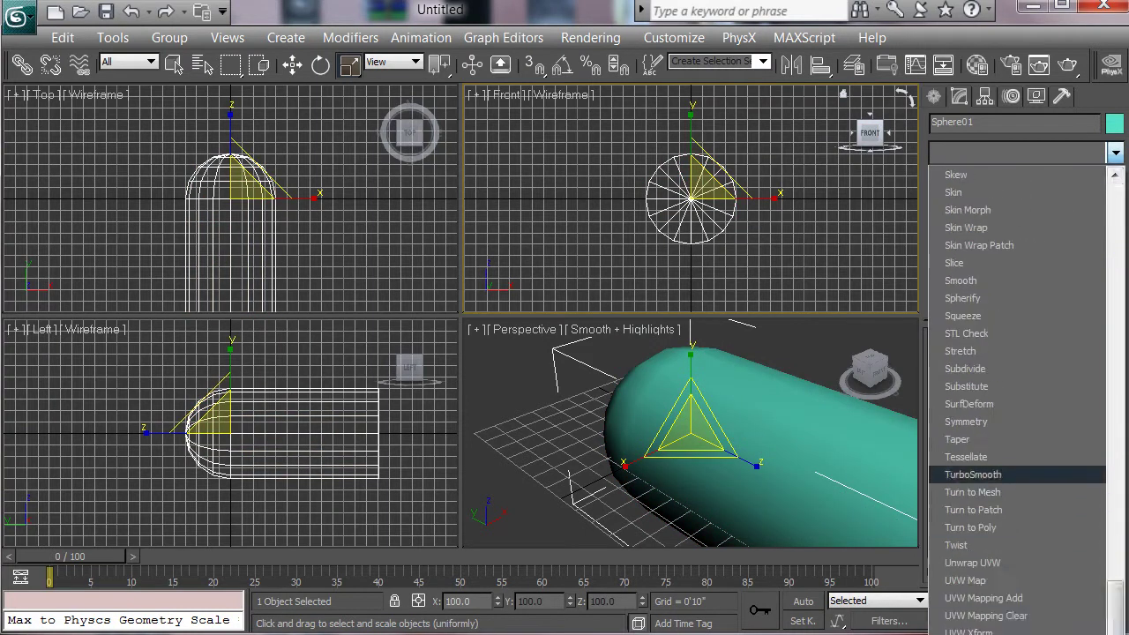
click(973, 474)
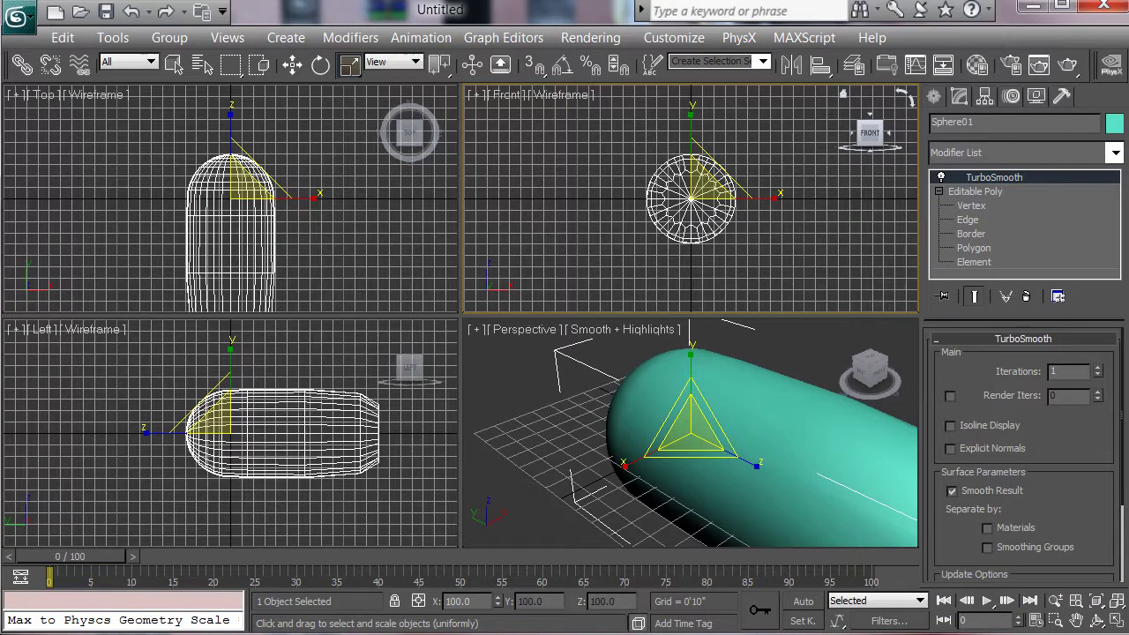
click(988, 548)
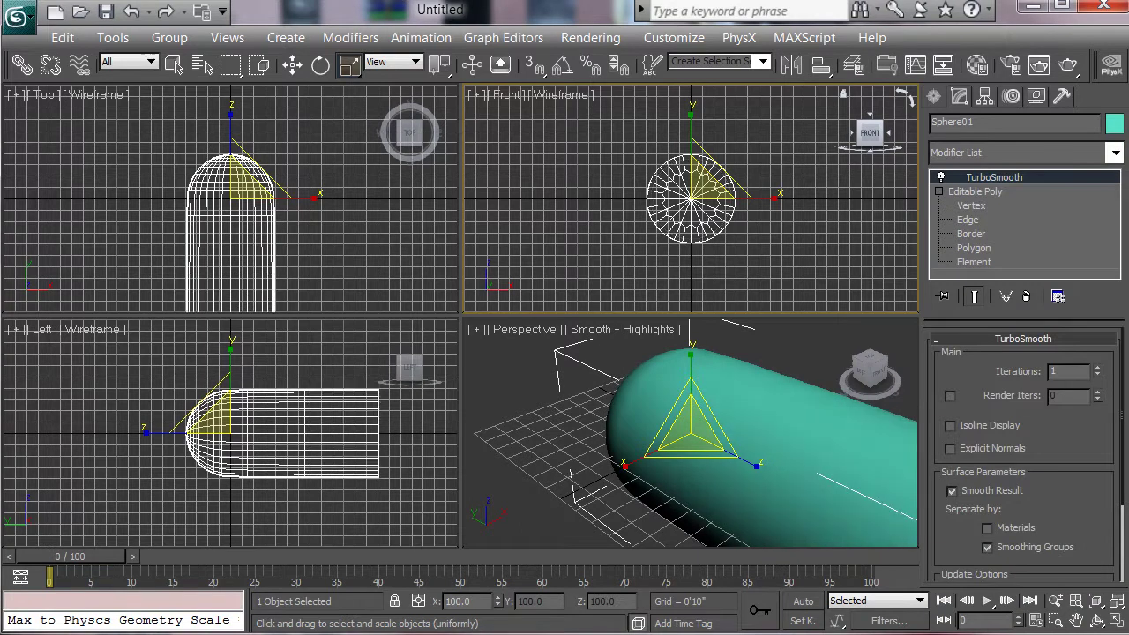
Step: Rename the smoothed round-nosed object as Bullet
middle_drag(746, 429, 690, 413)
scroll(691, 412, down, 5)
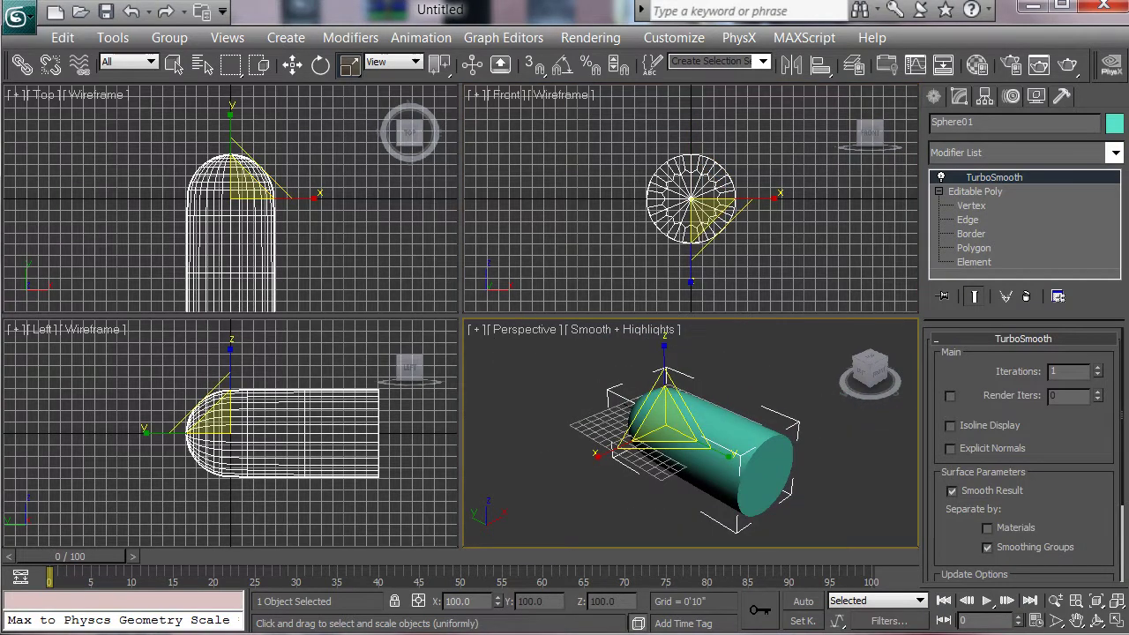
click(1097, 620)
drag(672, 452, 699, 469)
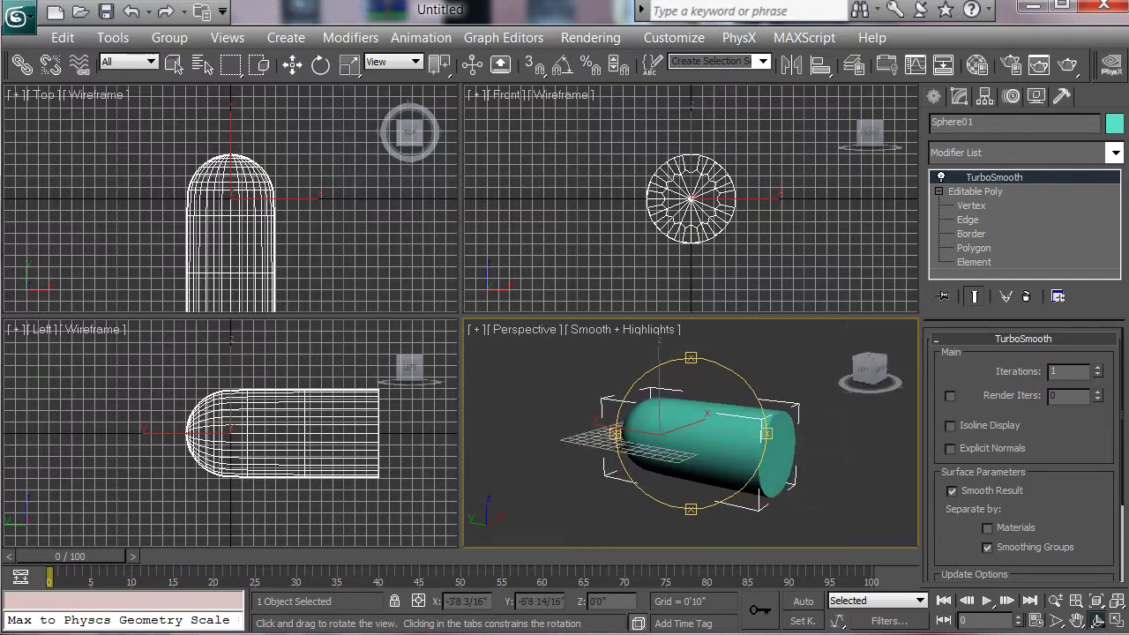
scroll(695, 469, up, 3)
scroll(129, 247, down, 3)
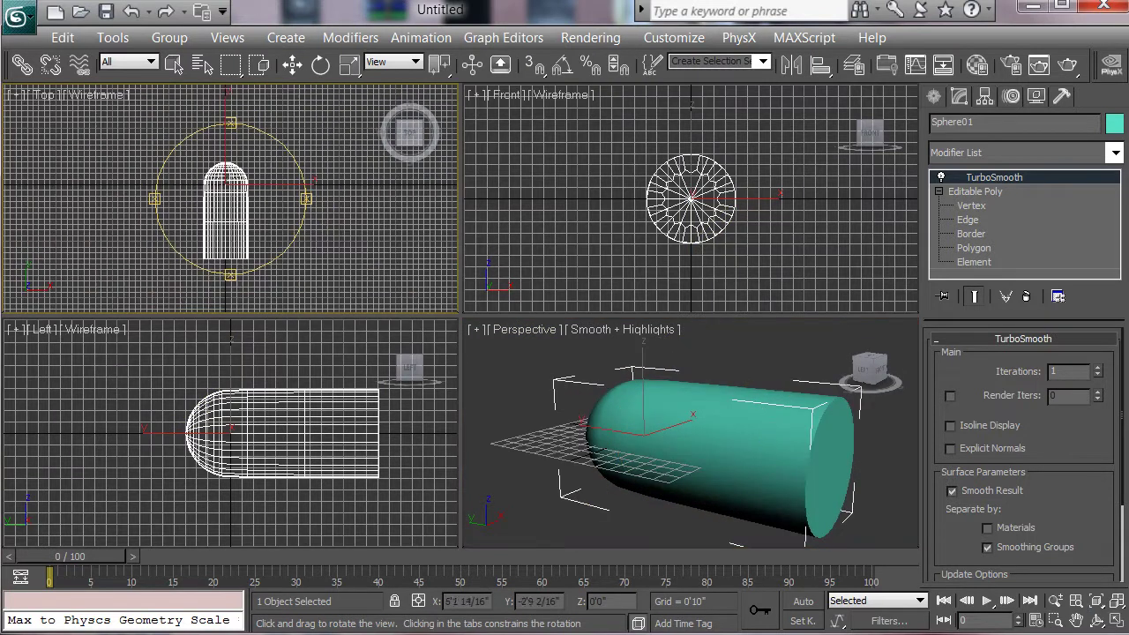
middle_drag(125, 248, 46, 217)
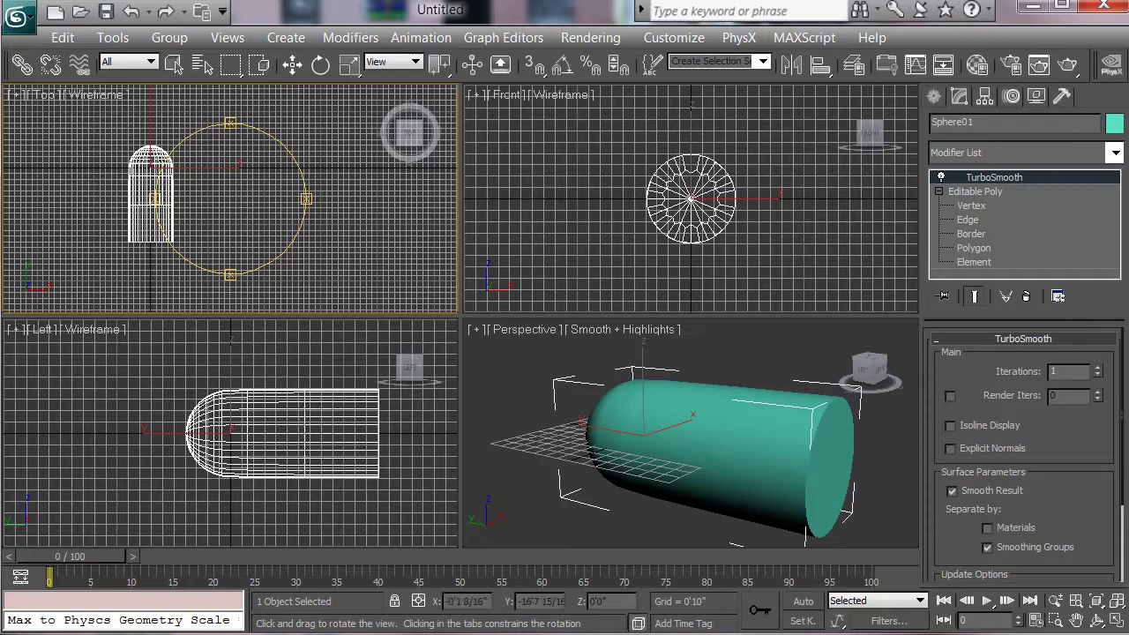
click(934, 96)
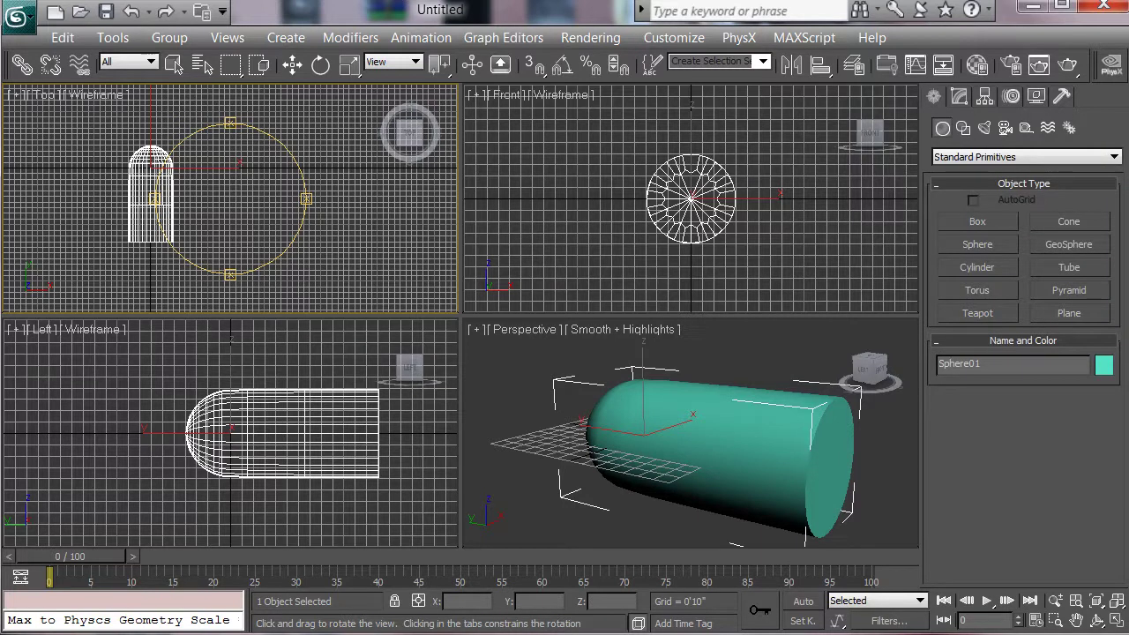
click(959, 96)
double_click(970, 122)
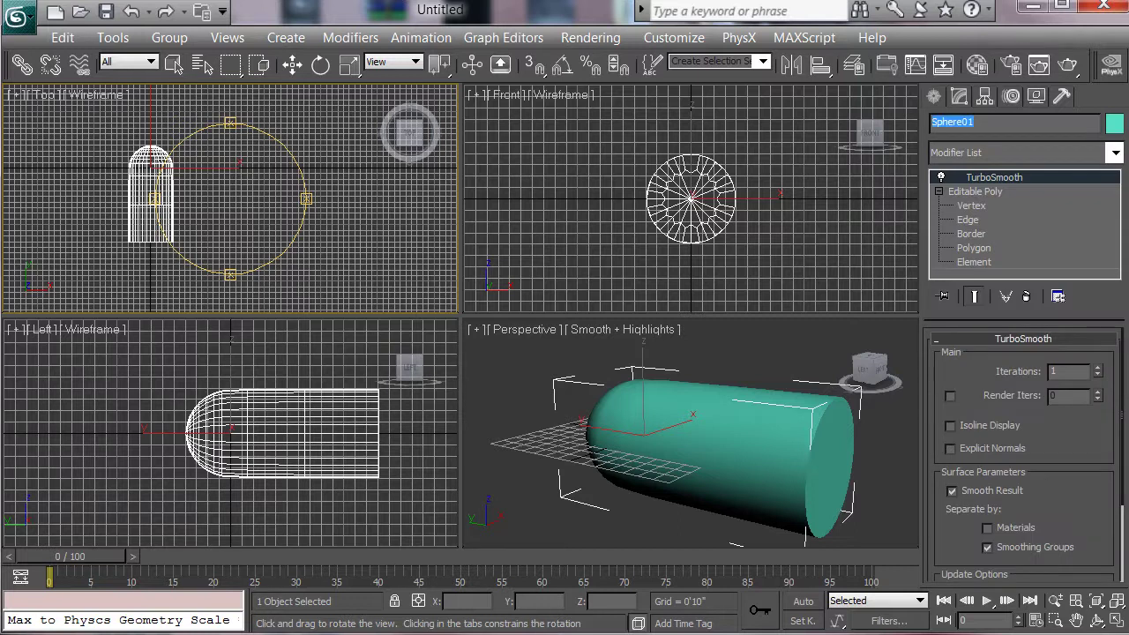
text(Bullet)
Step: Create a second sphere beside the bullet in the Front view, radius about 3'11", with 16 segments
click(934, 97)
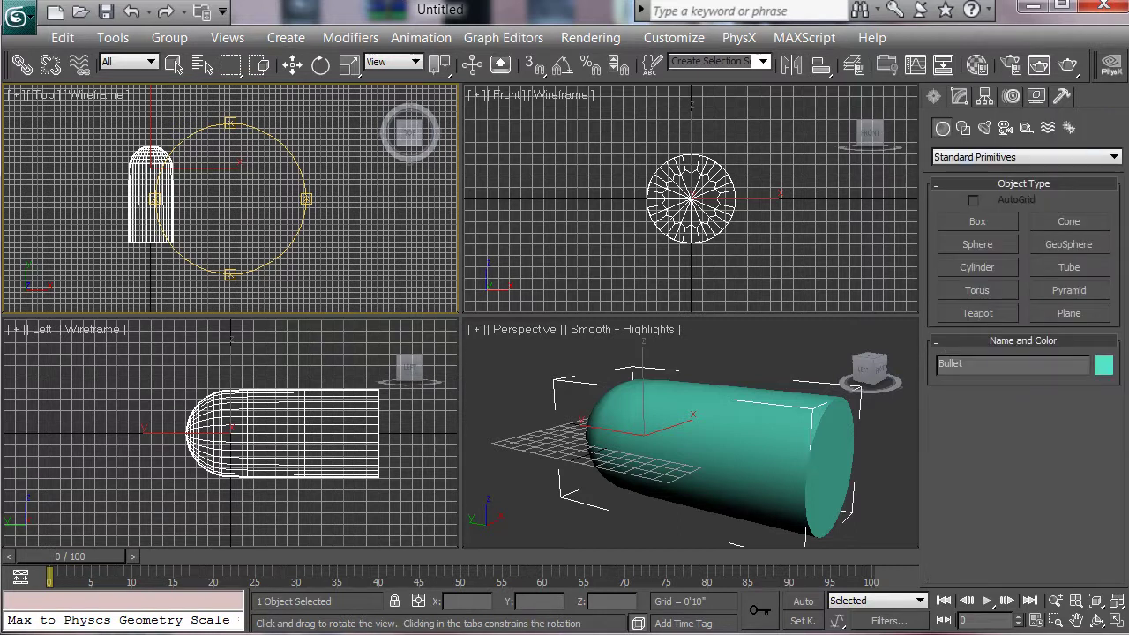
click(978, 245)
middle_drag(836, 209, 750, 213)
drag(730, 204, 745, 155)
drag(782, 204, 781, 204)
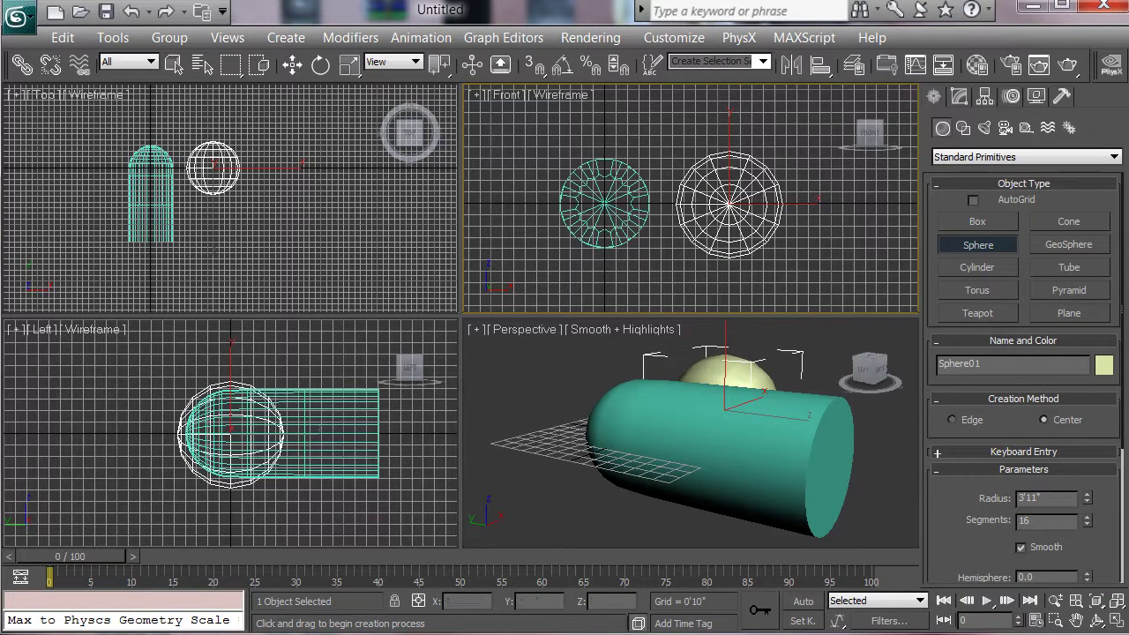
Step: Flatten the new sphere into a thin disc, scaling its depth to about 13% in the Top view, and rename it Lens
click(349, 65)
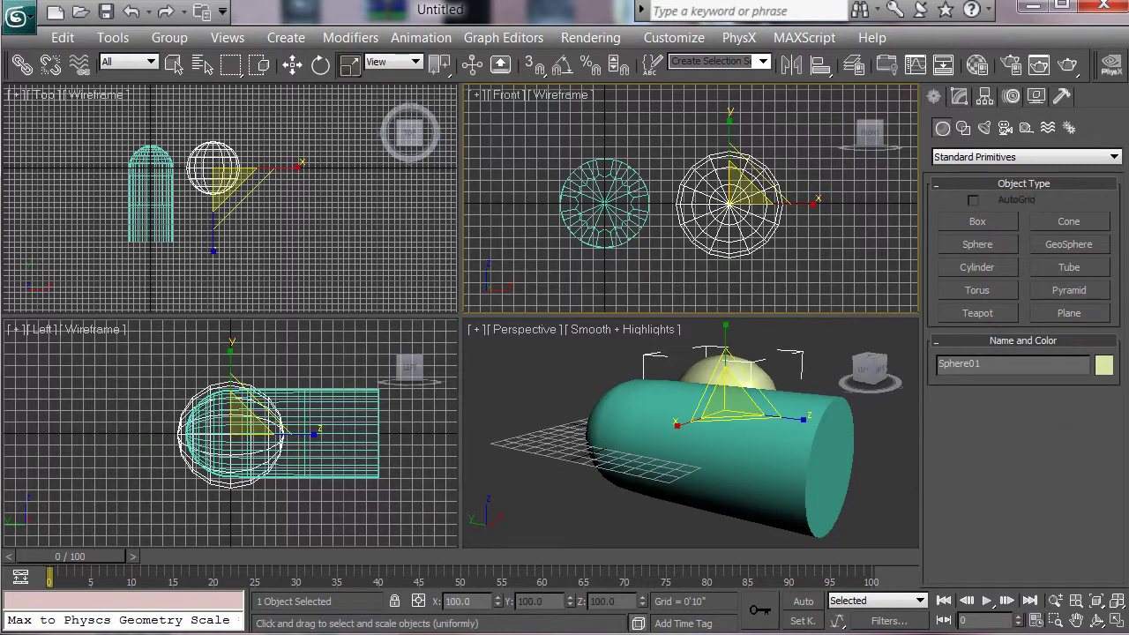
click(215, 157)
drag(213, 119, 214, 209)
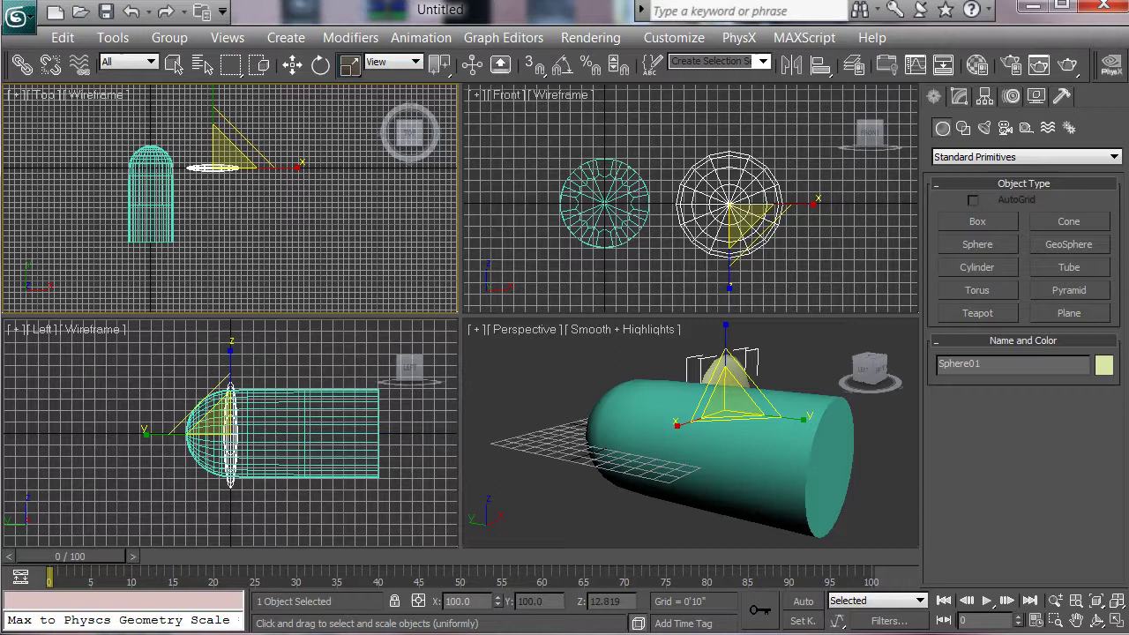
click(959, 96)
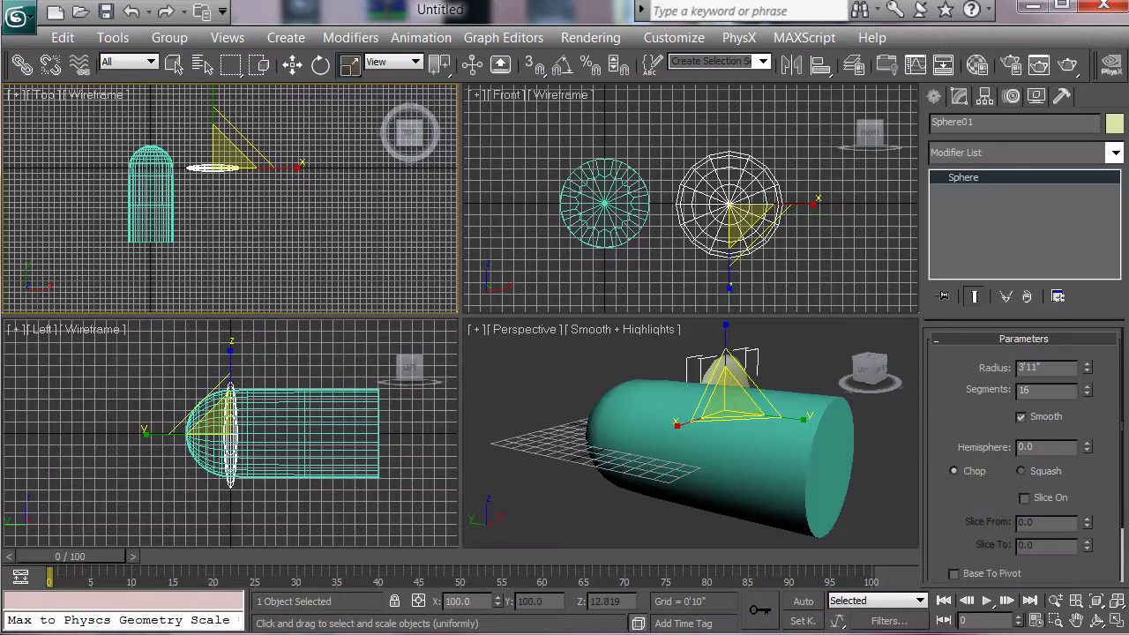
double_click(954, 123)
text(Lens)
Step: Convert the Lens object to an Editable Poly and add a TurboSmooth modifier to it
right_click(750, 180)
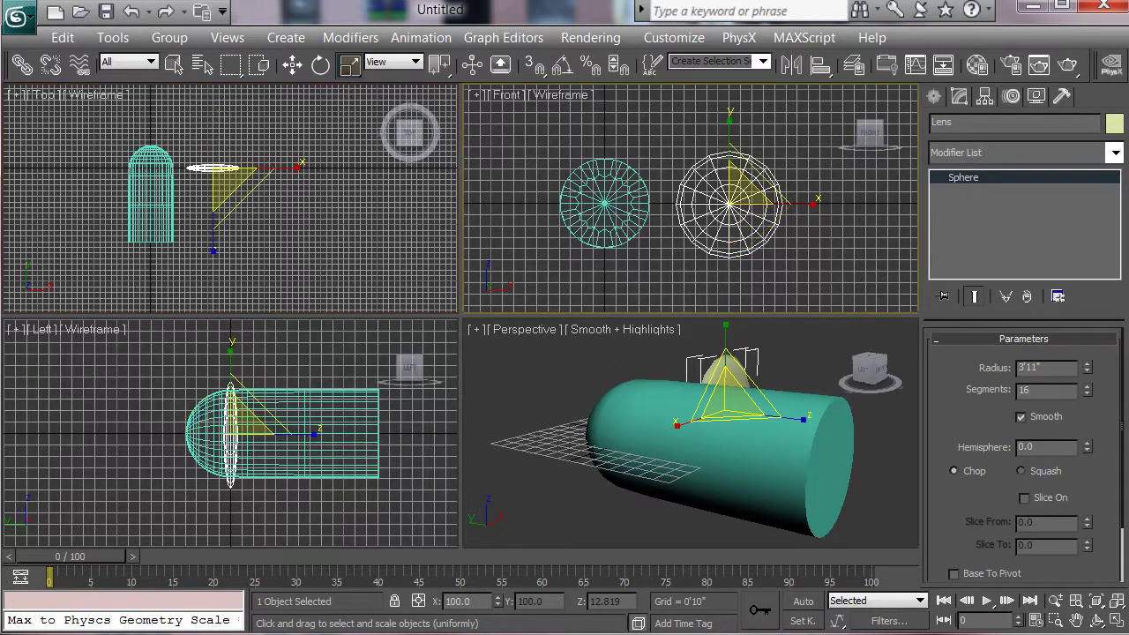
right_click(750, 180)
mouse_move(793, 386)
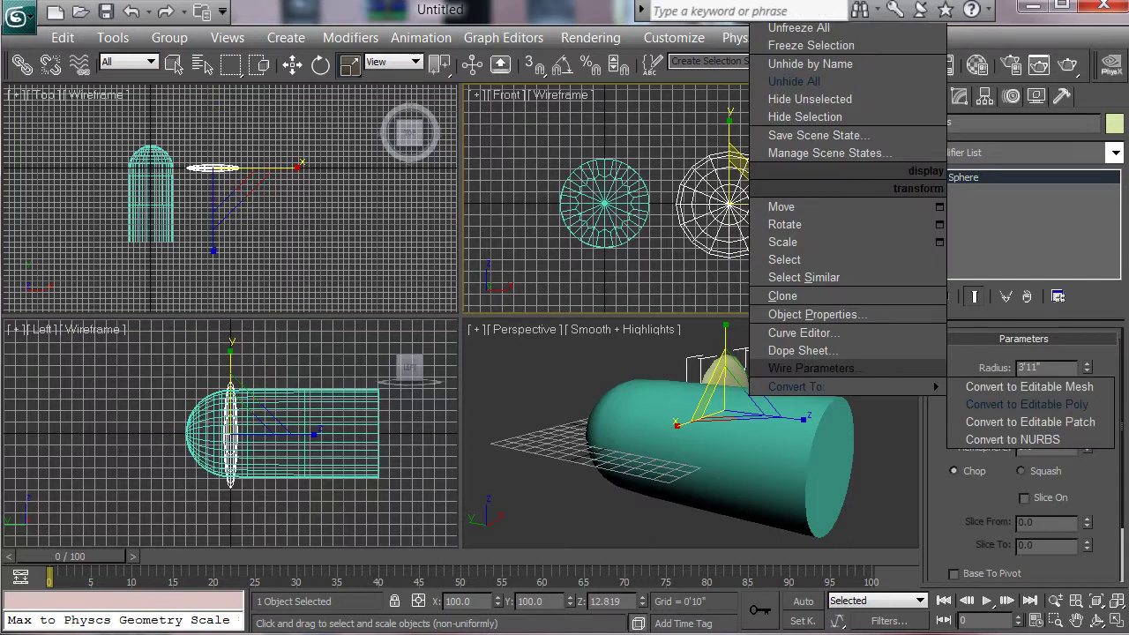
click(1026, 403)
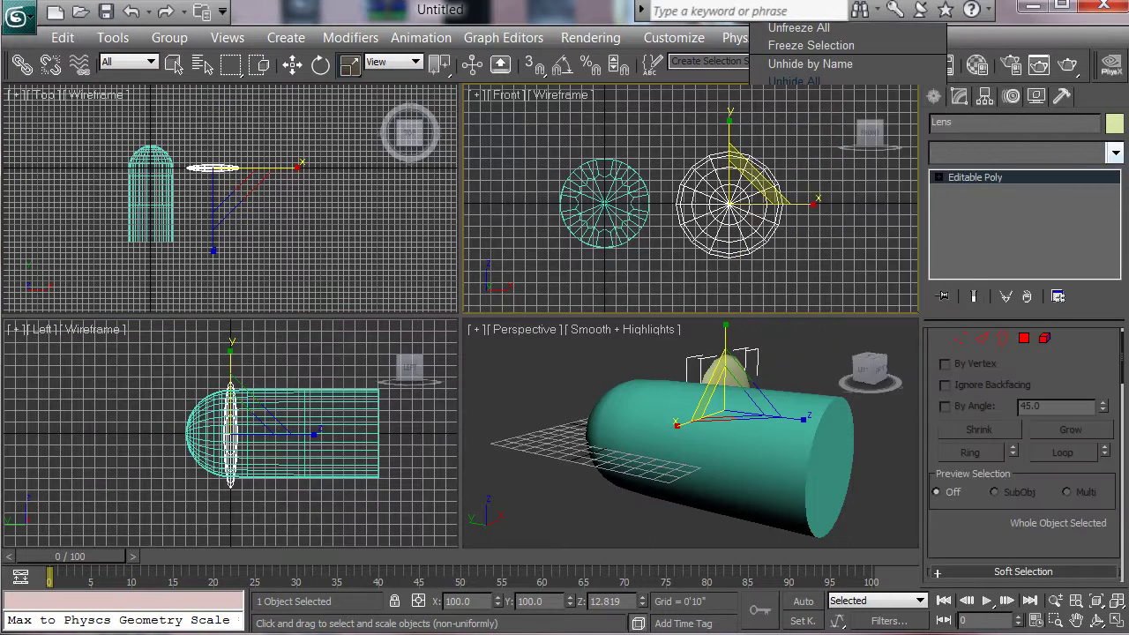
click(1116, 153)
drag(1116, 220, 1116, 616)
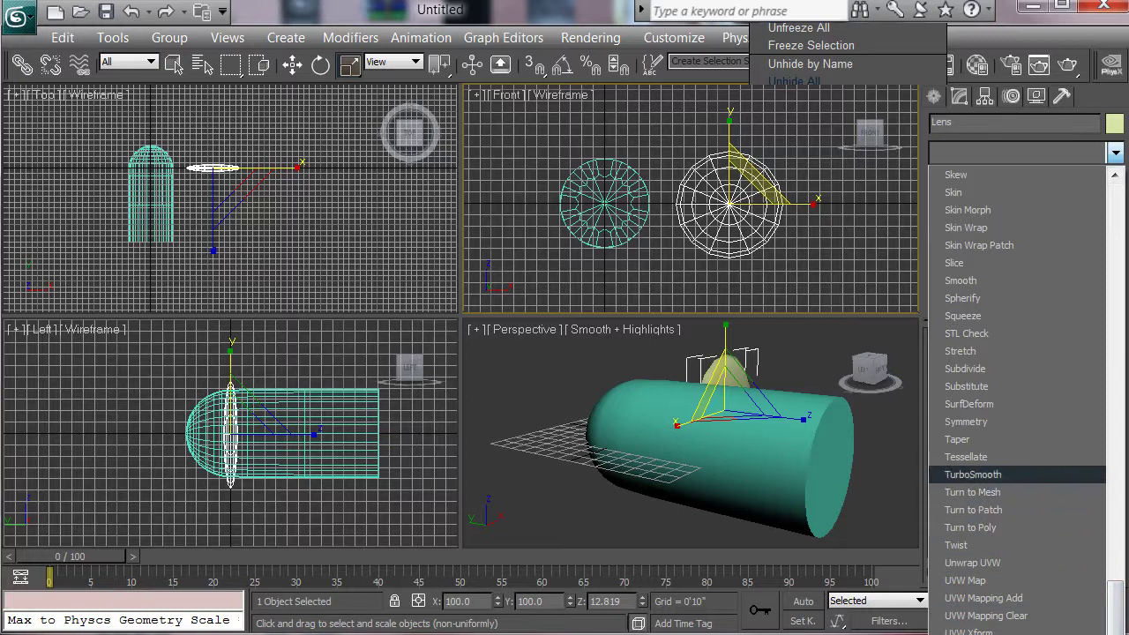
click(973, 475)
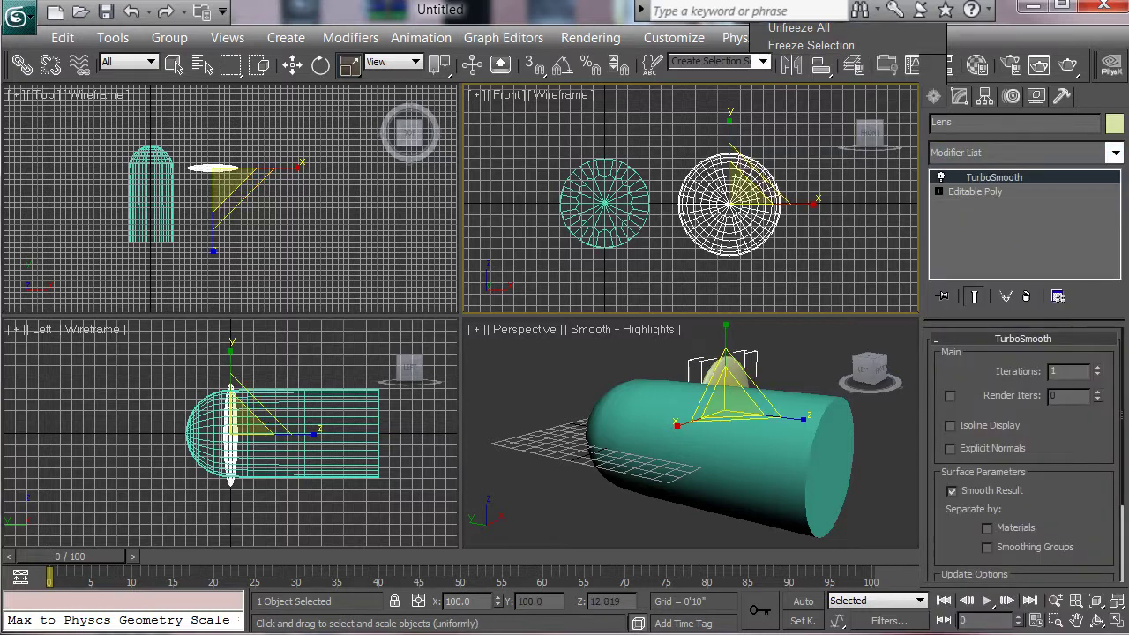
Step: Create a PF Source particle emitter in the Front view beside the bullet, about 7'2" long and 7'3" wide
scroll(650, 393, down, 4)
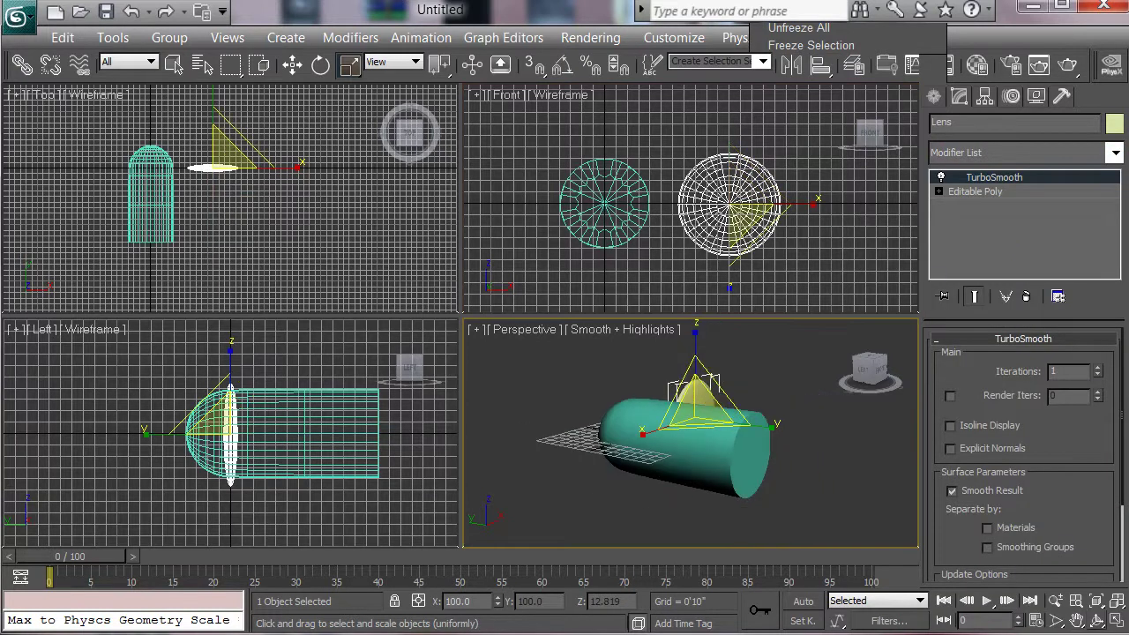
click(1097, 621)
drag(663, 429, 725, 435)
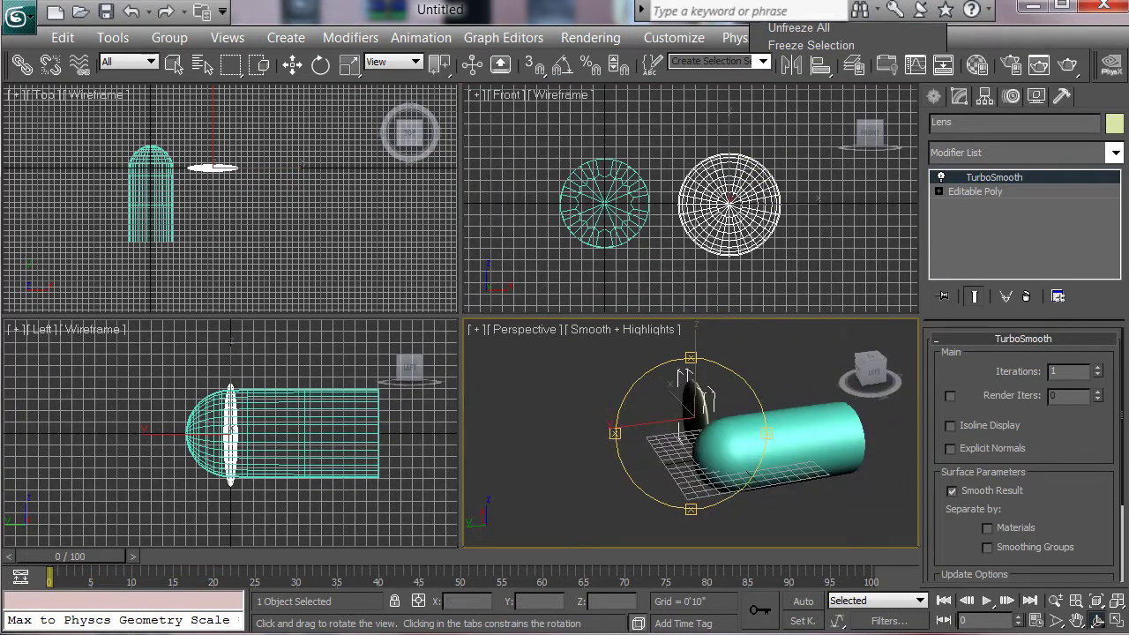
click(934, 96)
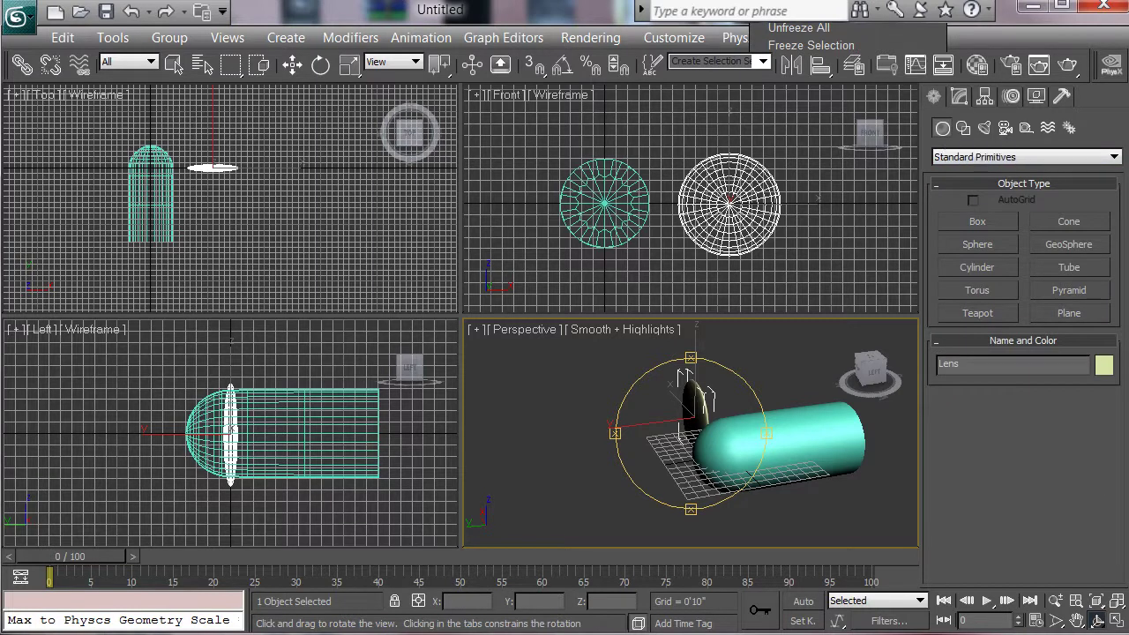
click(1023, 157)
click(970, 205)
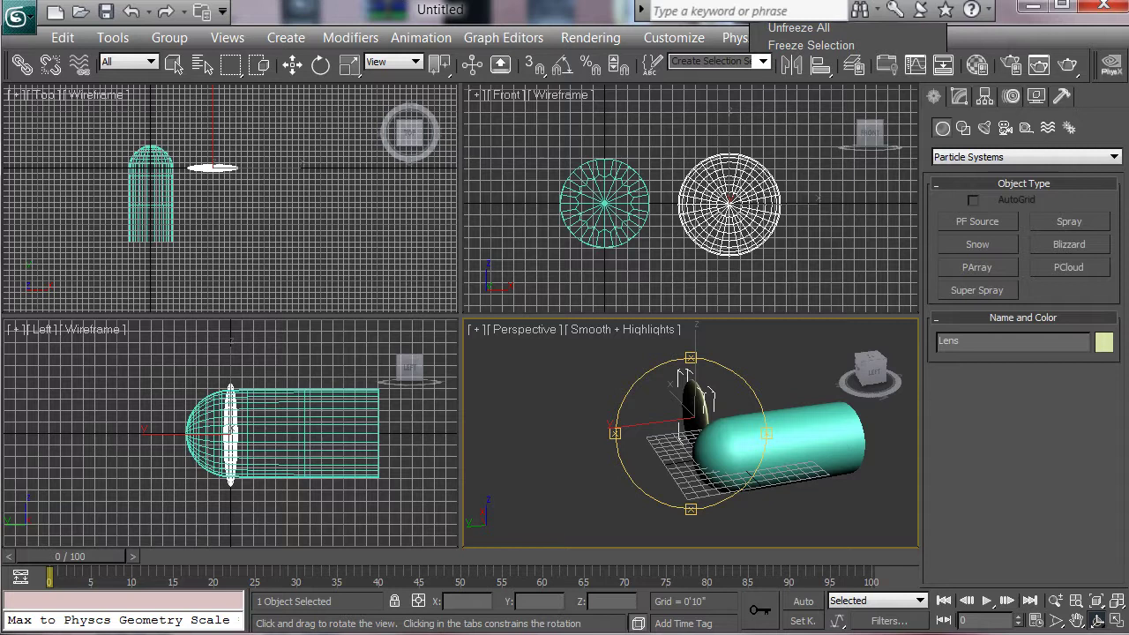
click(977, 221)
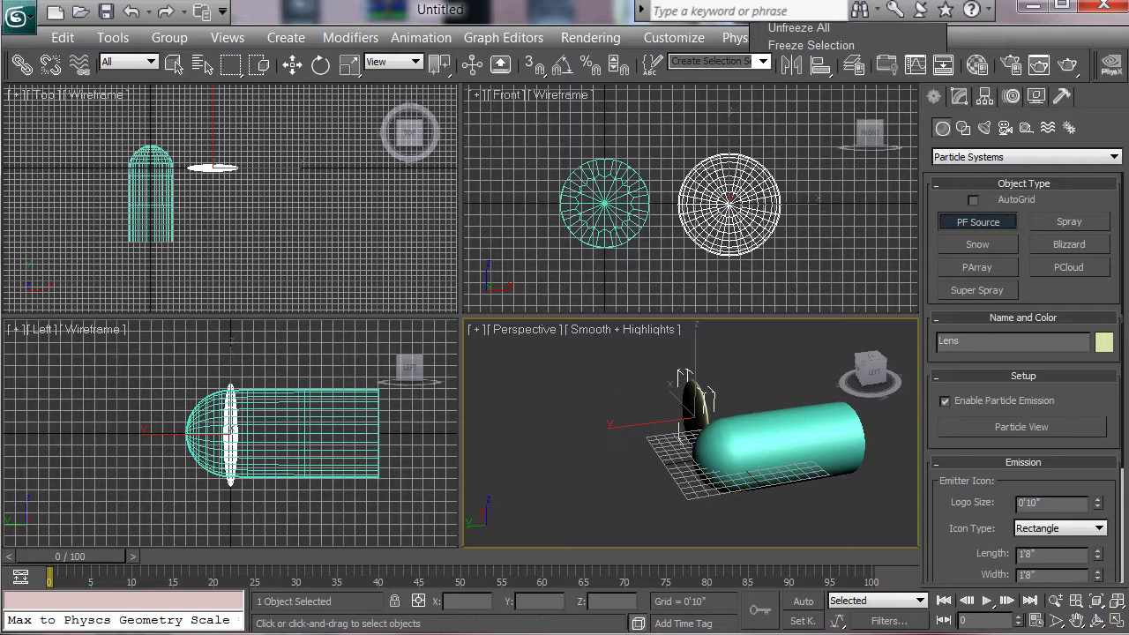
middle_drag(481, 204, 751, 209)
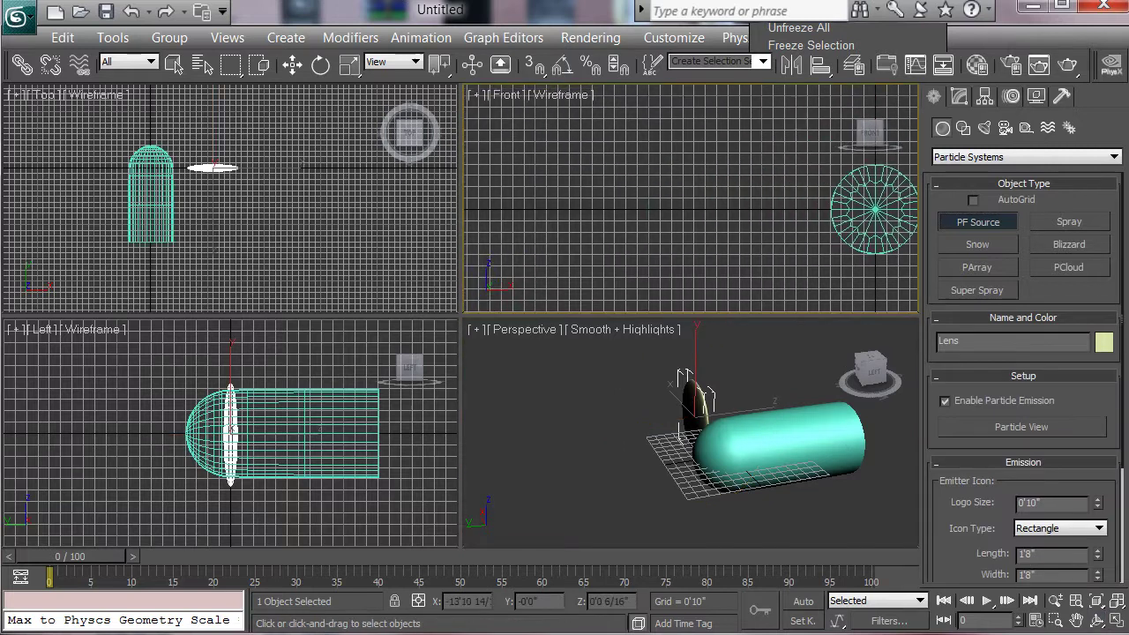
drag(663, 210, 761, 111)
Step: Open Particle View for the PF Source, widen its window and enlarge the event diagram area
click(1021, 427)
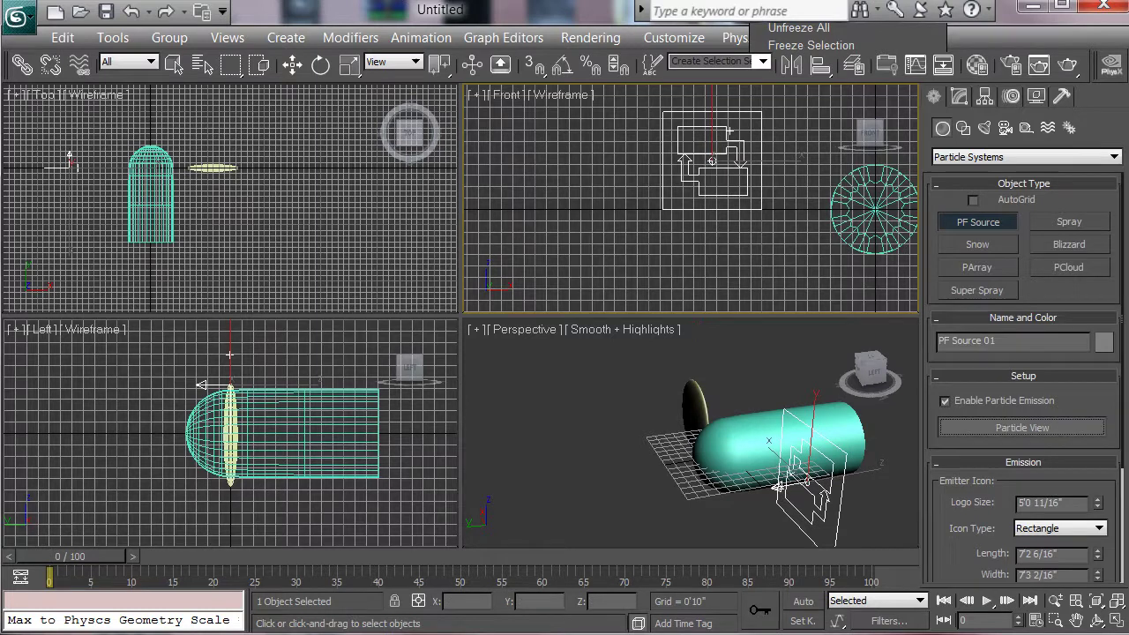
click(1022, 427)
mouse_move(220, 79)
mouse_down()
mouse_move(436, 80)
mouse_move(418, 96)
mouse_up()
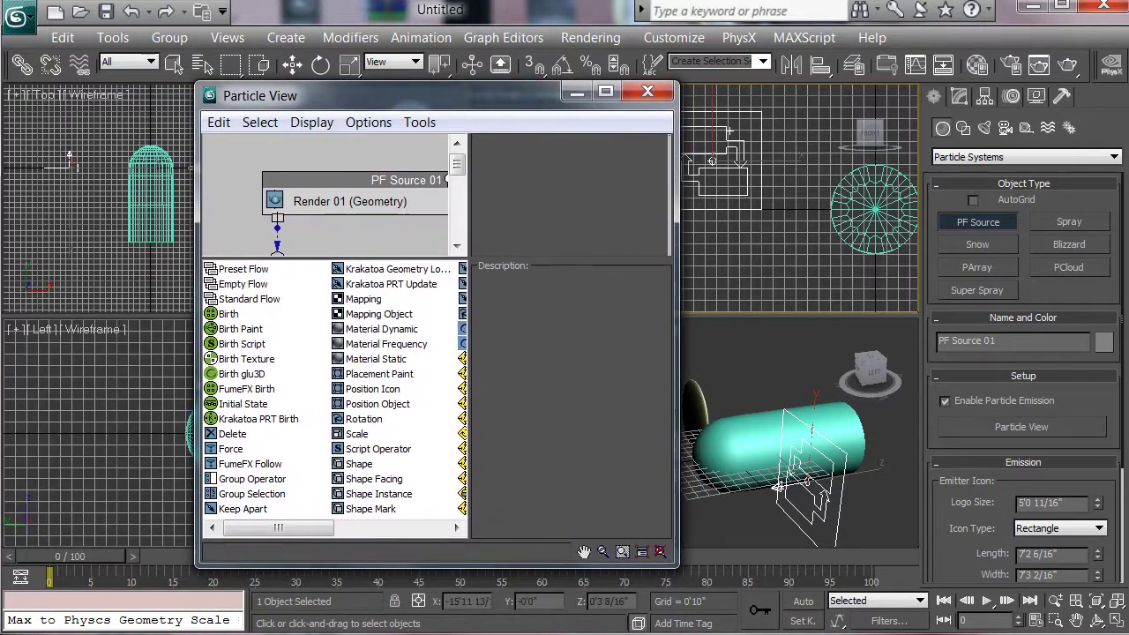
drag(677, 353, 933, 352)
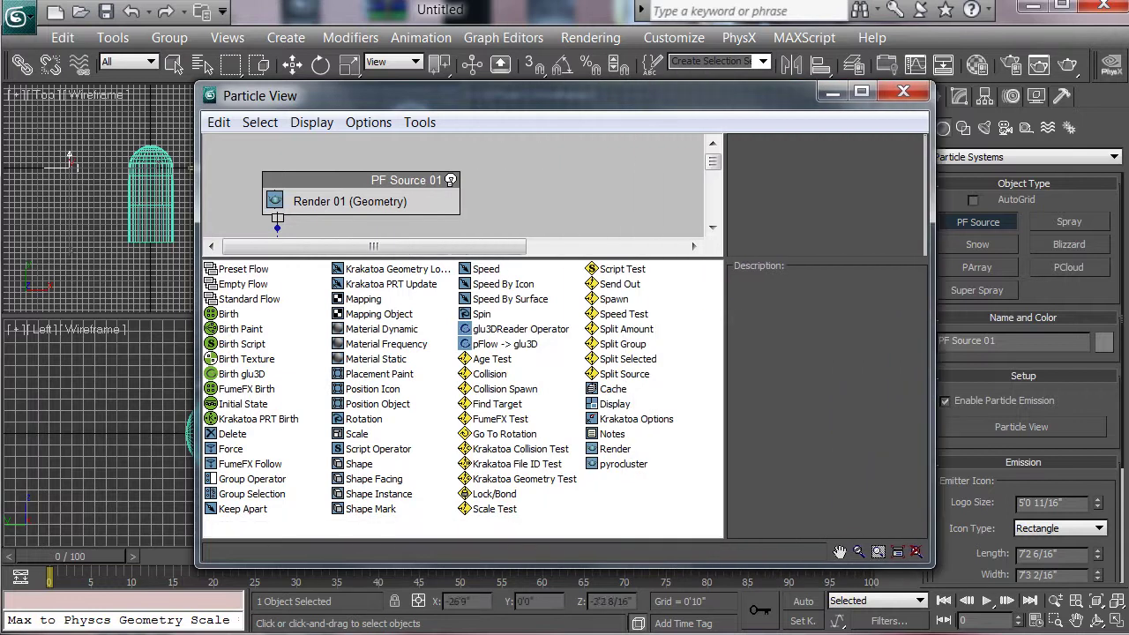
middle_drag(69, 179, 78, 222)
scroll(77, 222, down, 2)
scroll(78, 222, down, 2)
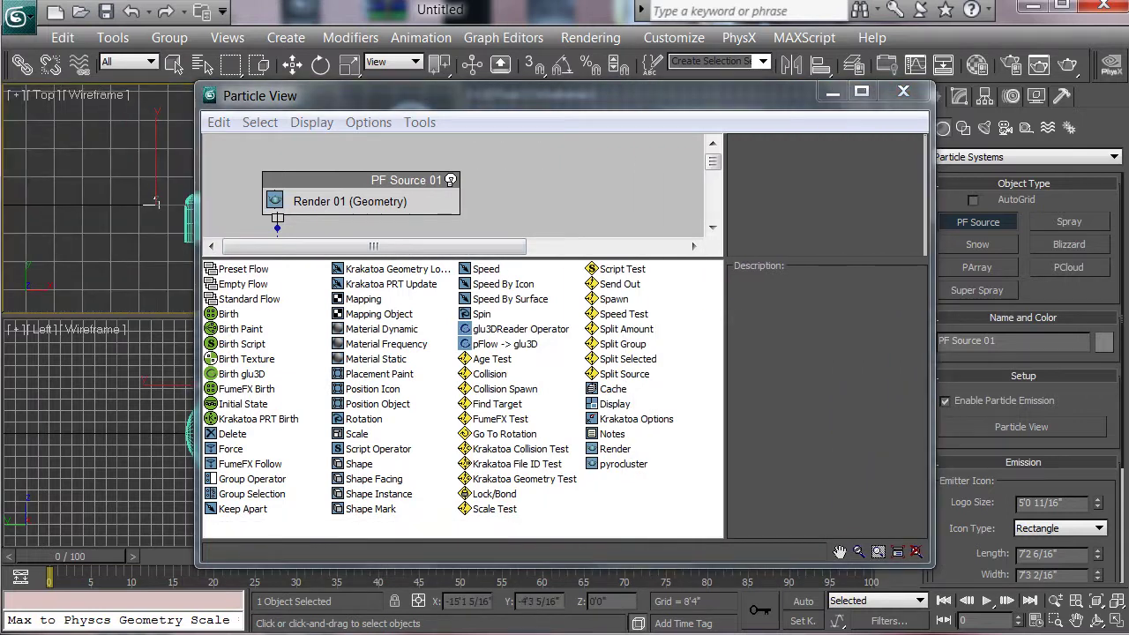
middle_drag(163, 219, 98, 250)
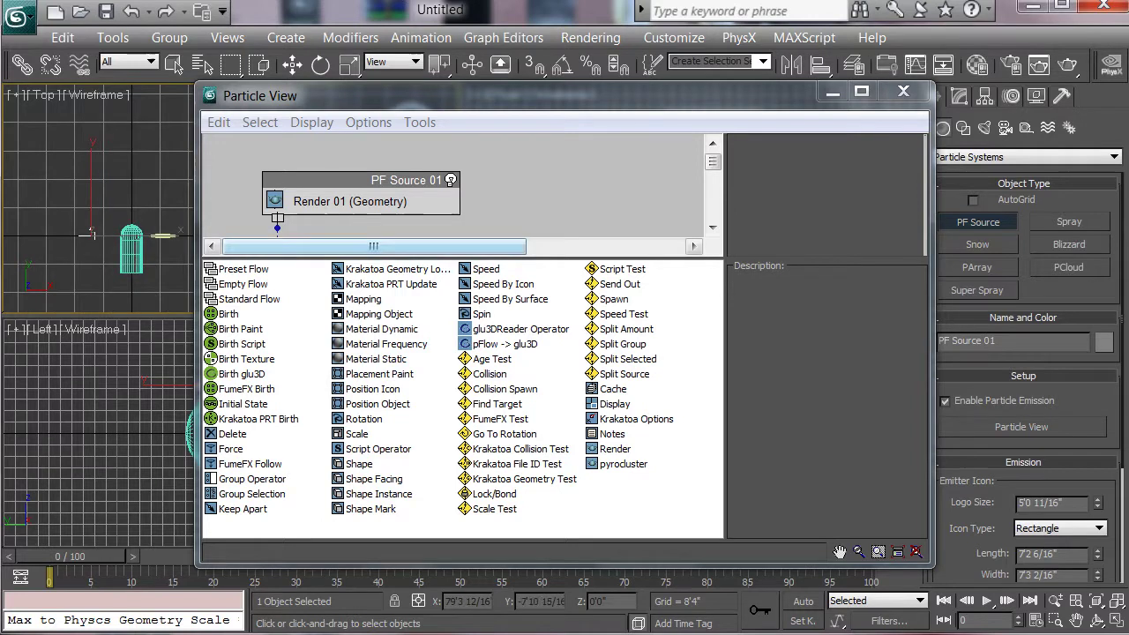
drag(463, 258, 463, 434)
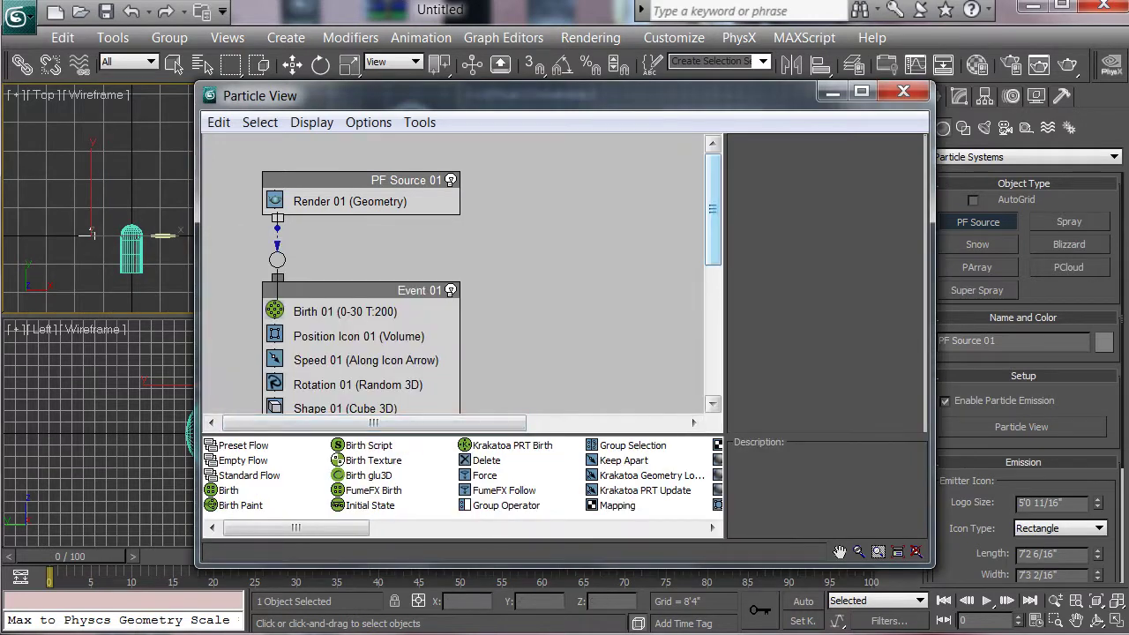
Step: Set the Birth operator's Emit Stop to 100 and its Amount to 5 particles
scroll(346, 227, down, 3)
click(346, 226)
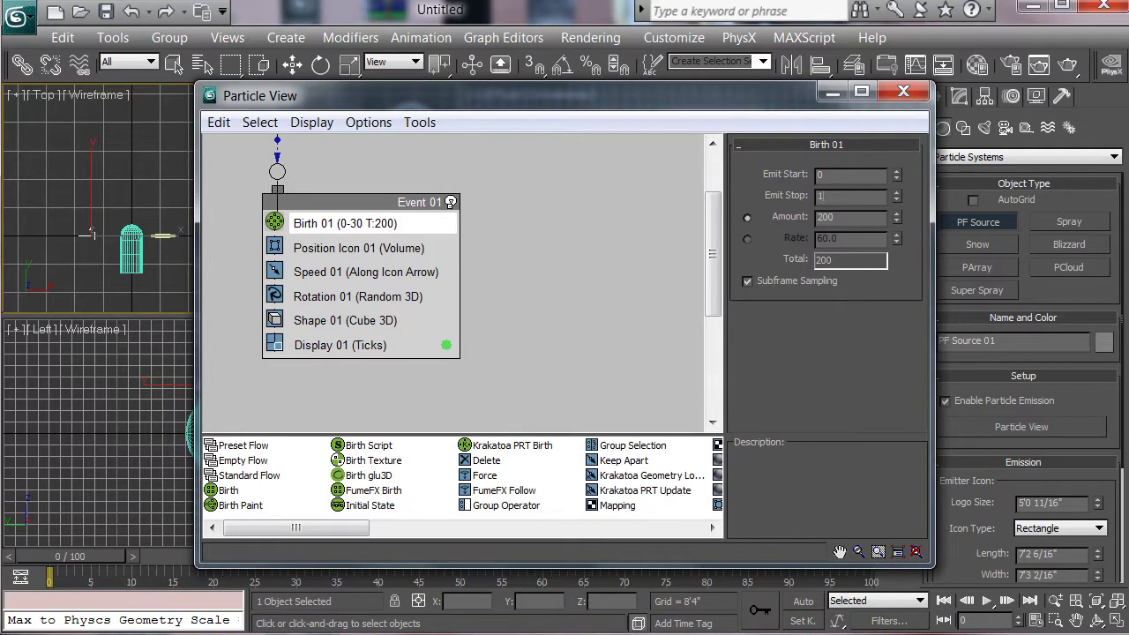
click(835, 217)
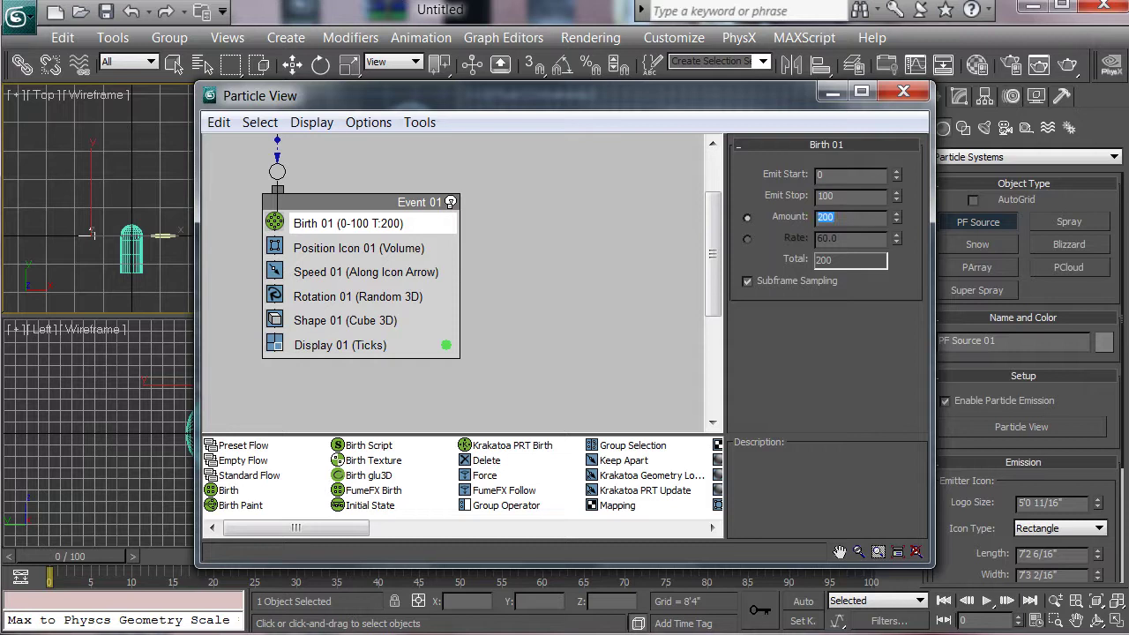
click(835, 196)
drag(494, 95, 414, 98)
drag(962, 527, 962, 369)
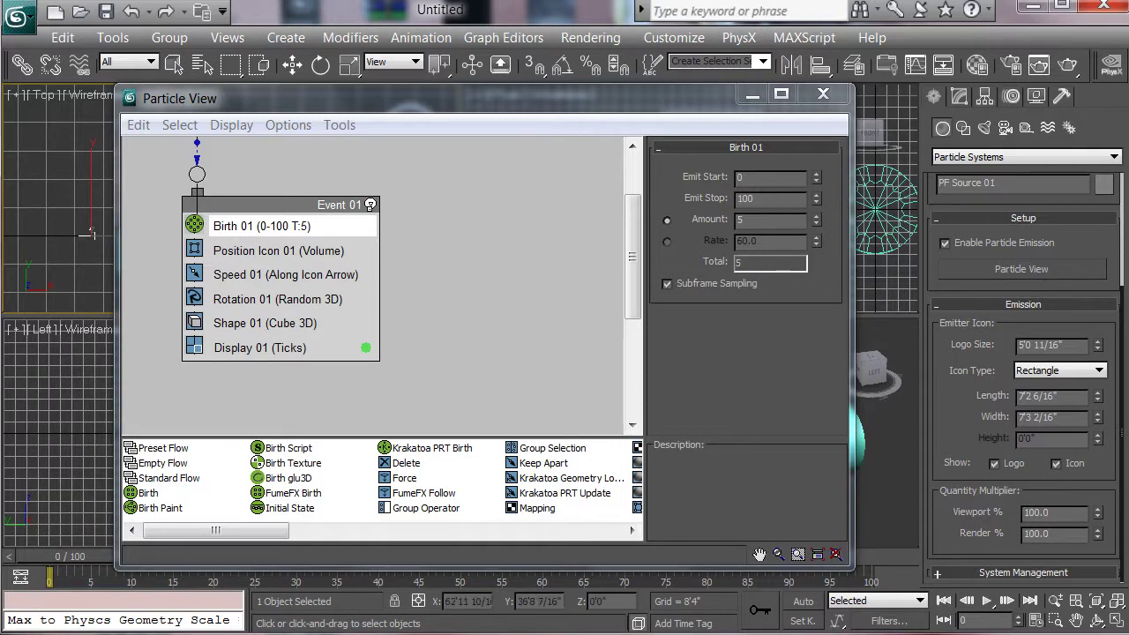
Step: Set the Speed operator to 150' with its direction Along Icon Arrow
drag(256, 95, 330, 108)
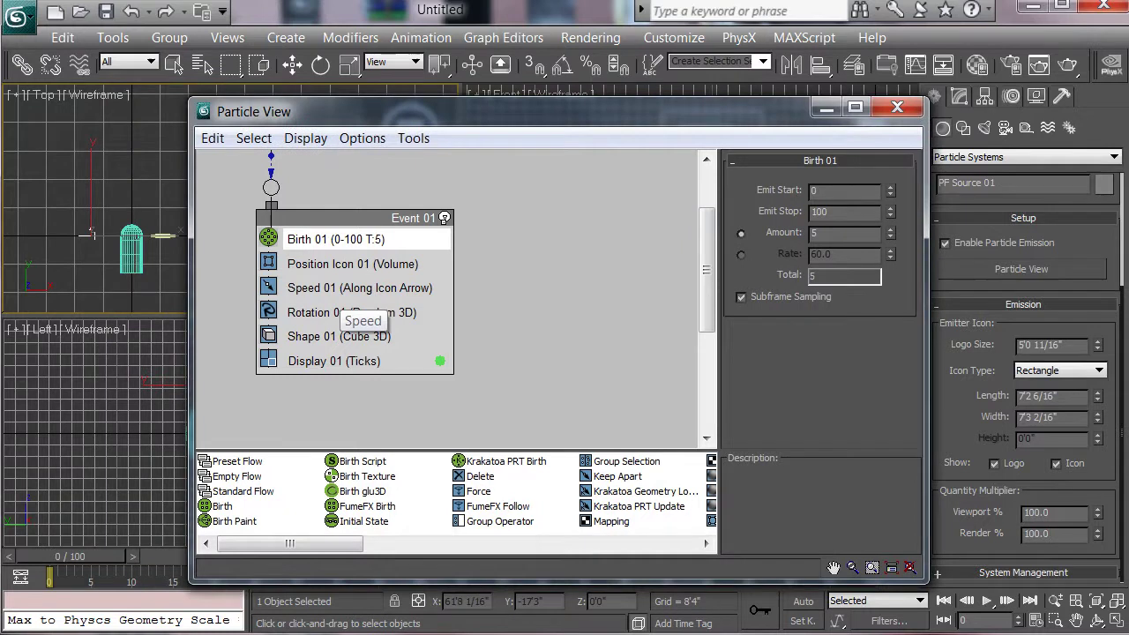
click(355, 288)
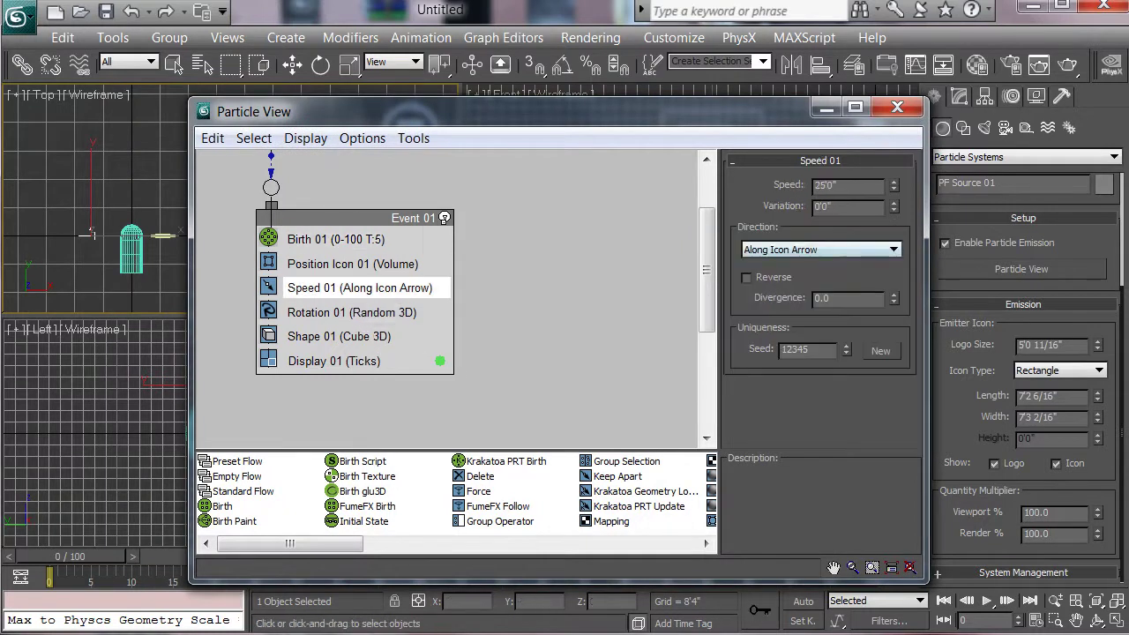
text(150)
key(Tab)
click(822, 250)
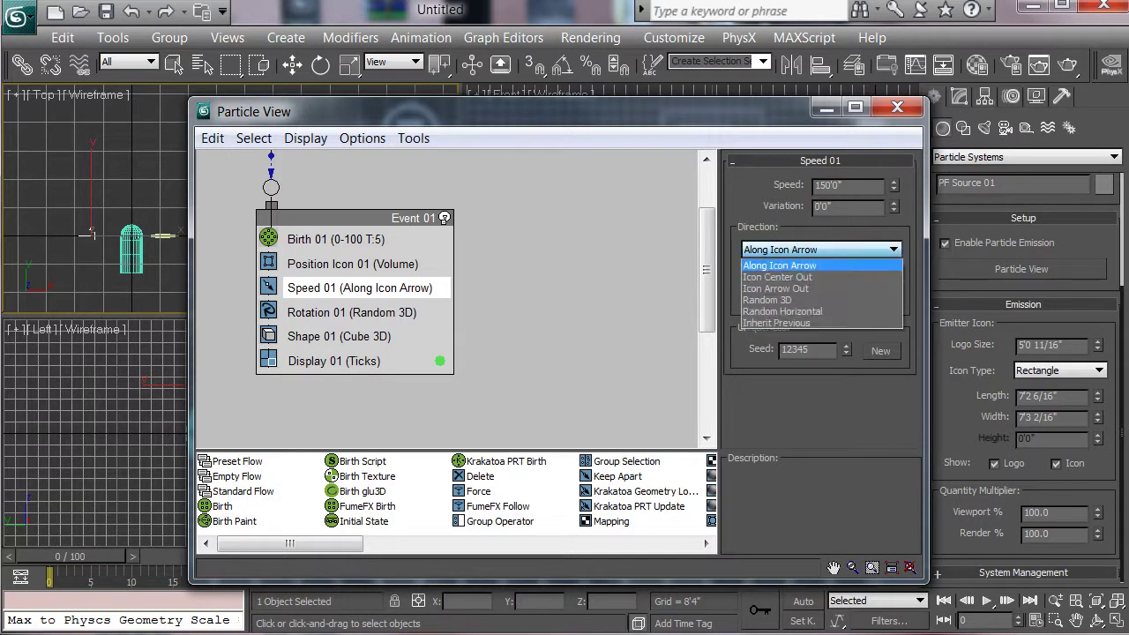
click(817, 265)
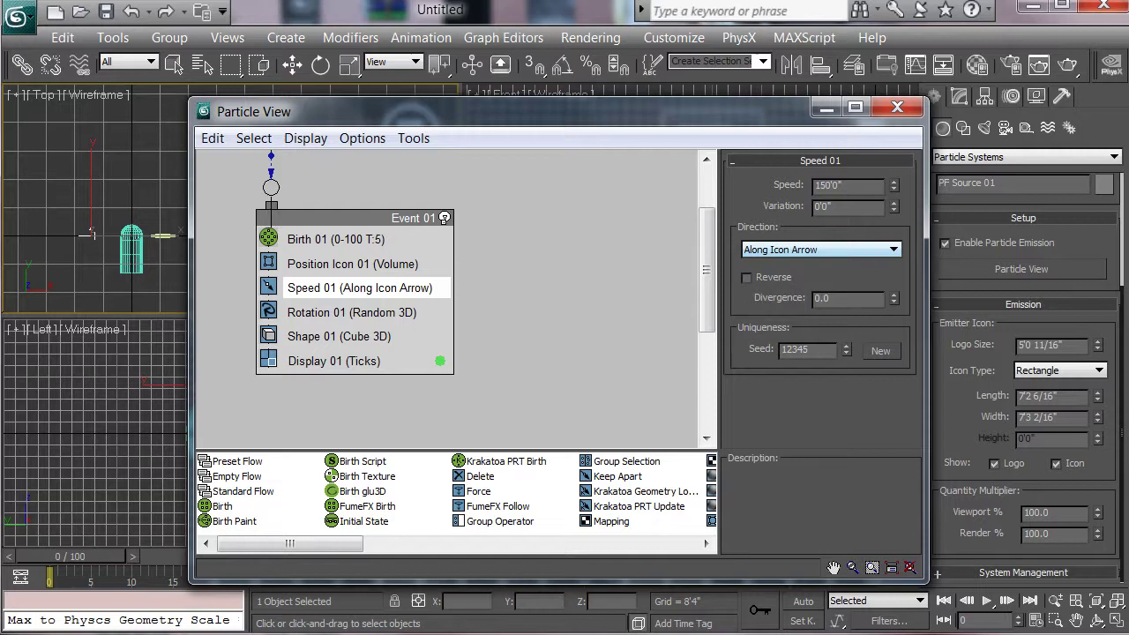
Step: Set the Position Icon location to Pivot and the Speed operator's divergence to 10
click(329, 264)
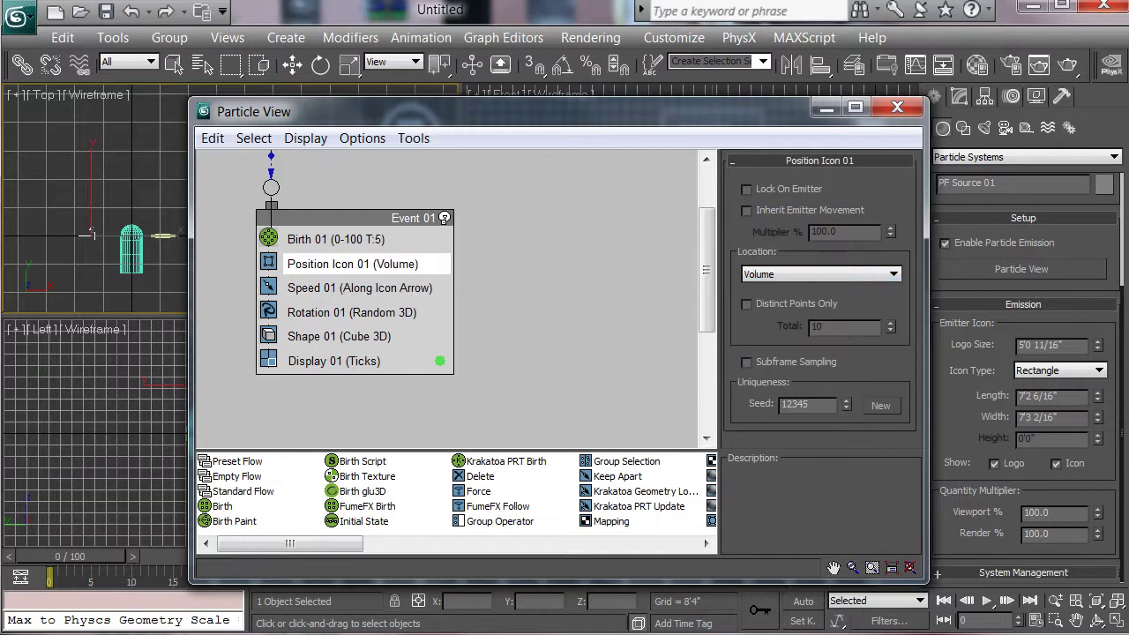
click(822, 275)
key(Up)
key(Return)
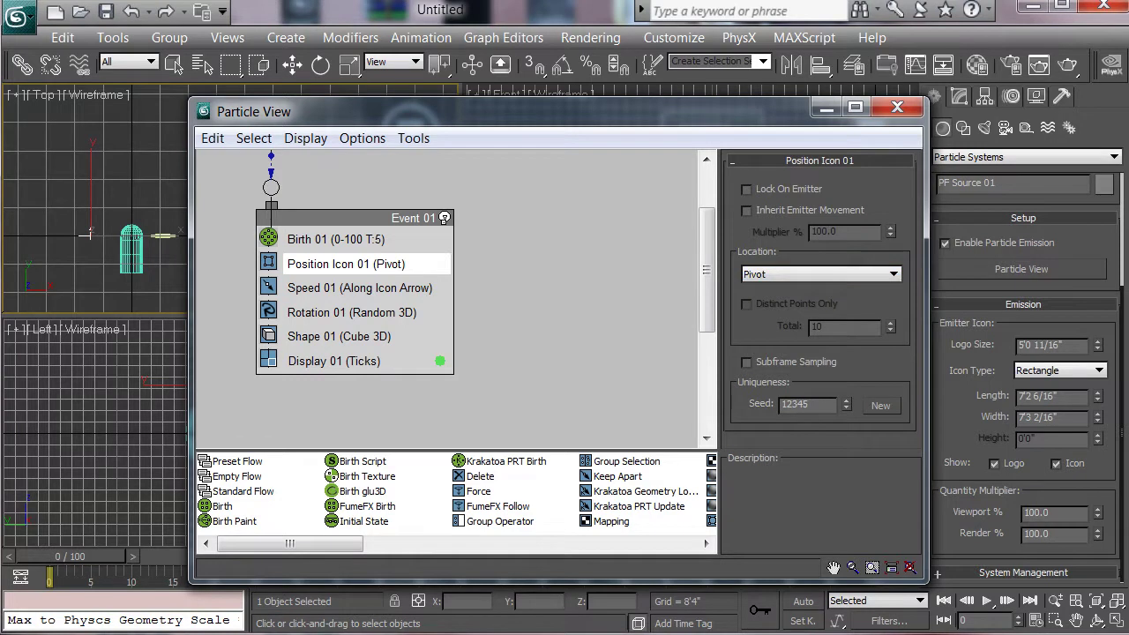
click(336, 287)
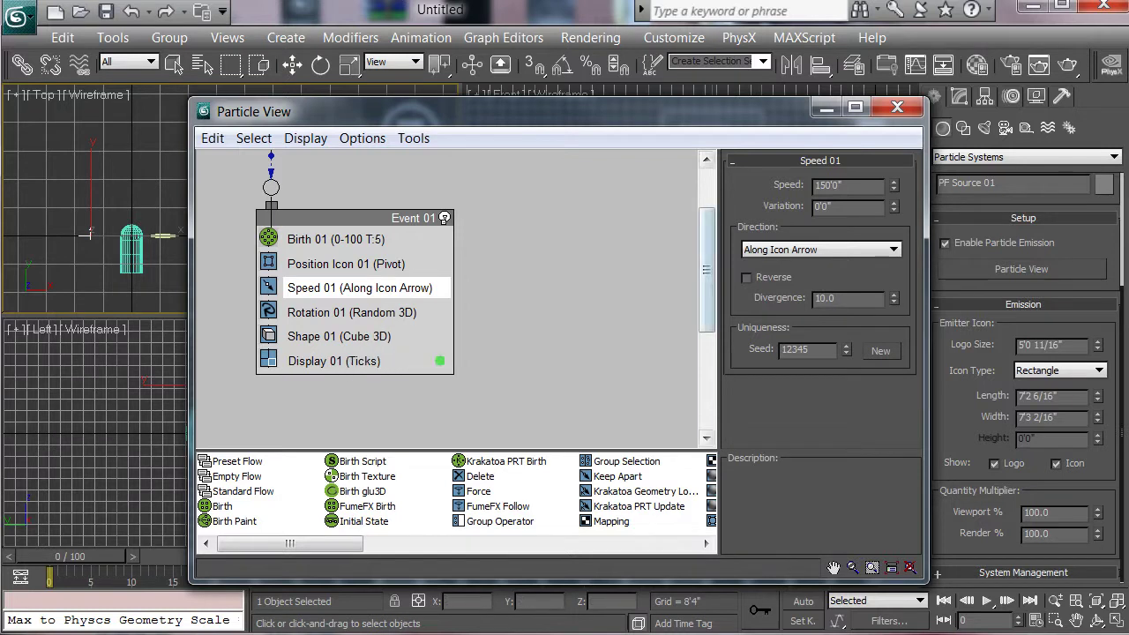
drag(706, 270, 706, 283)
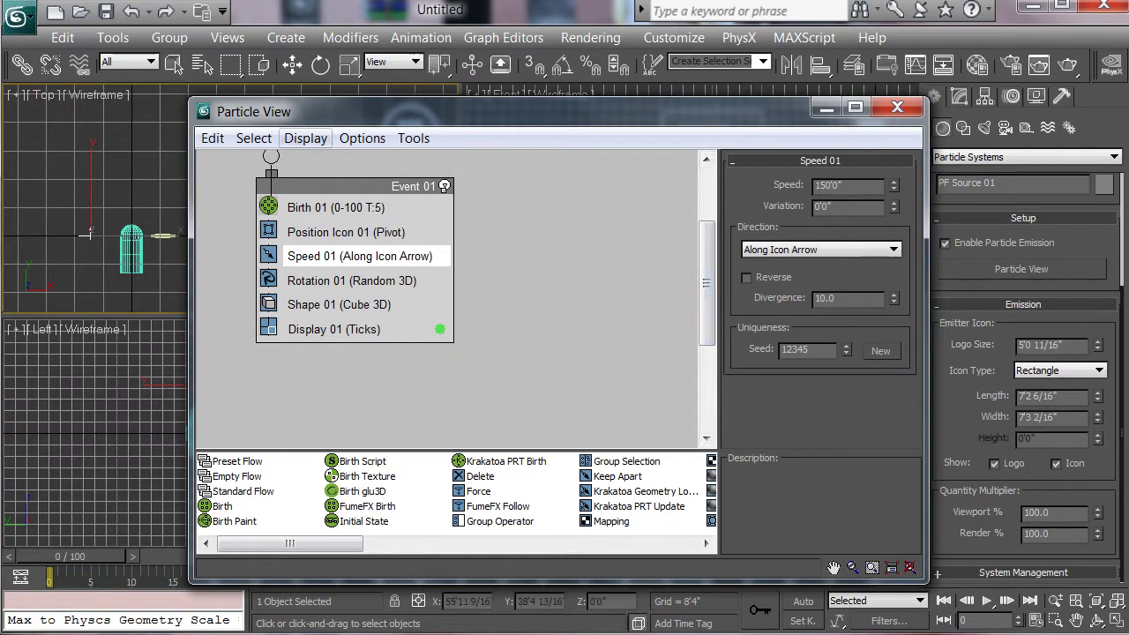
Step: Scrub the animation to frame 36 to preview the particle emission, and close Particle View
drag(299, 111, 726, 105)
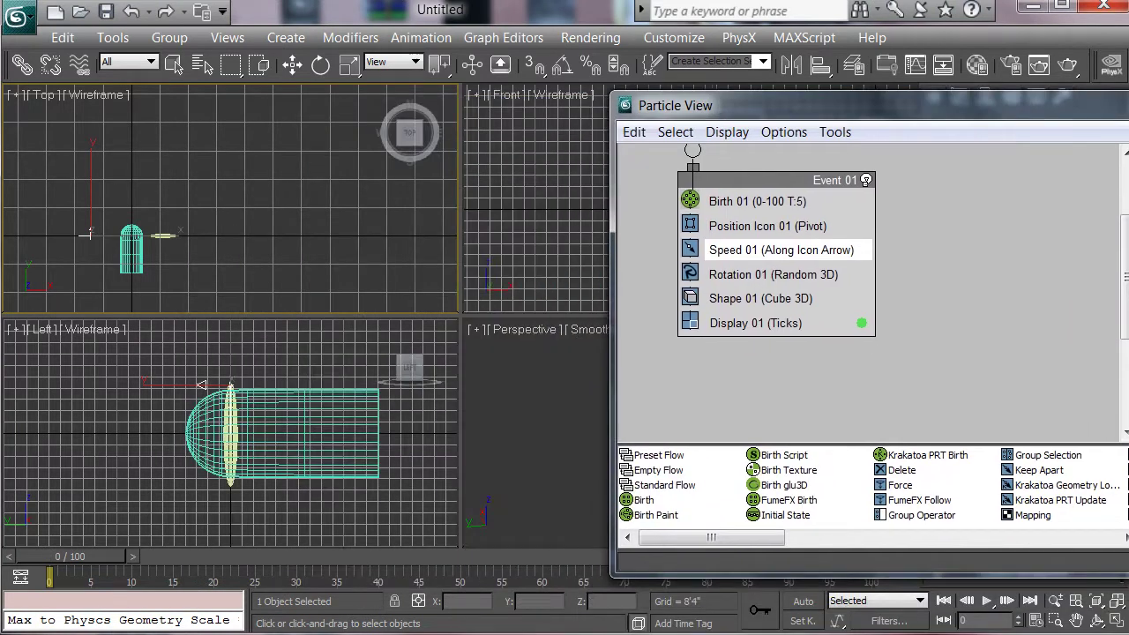
drag(71, 556, 344, 557)
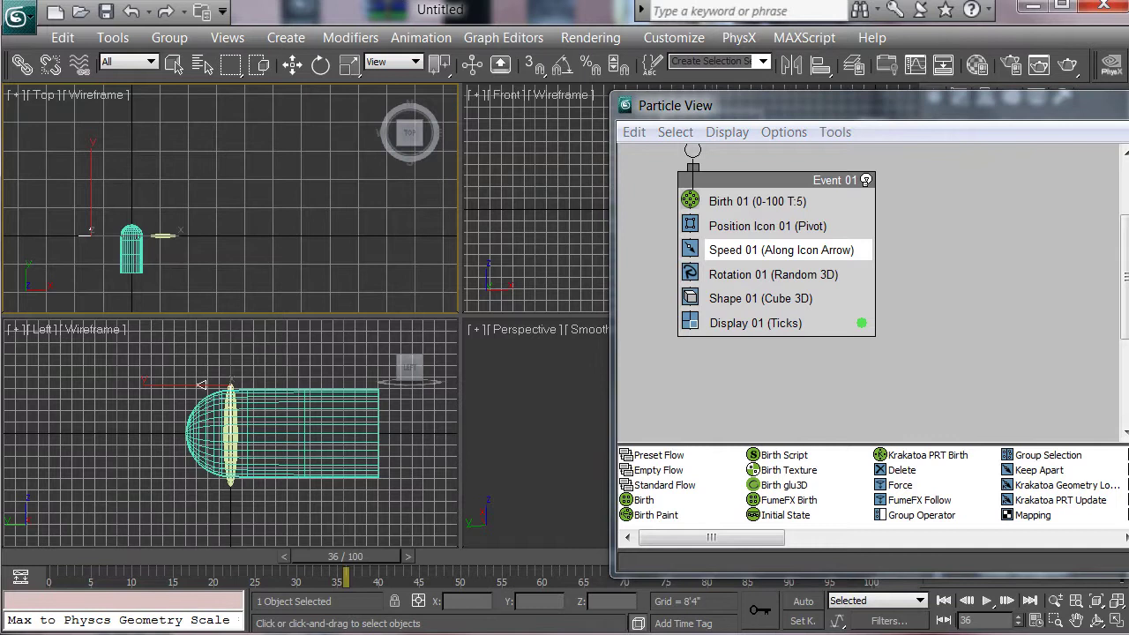
drag(751, 106, 429, 106)
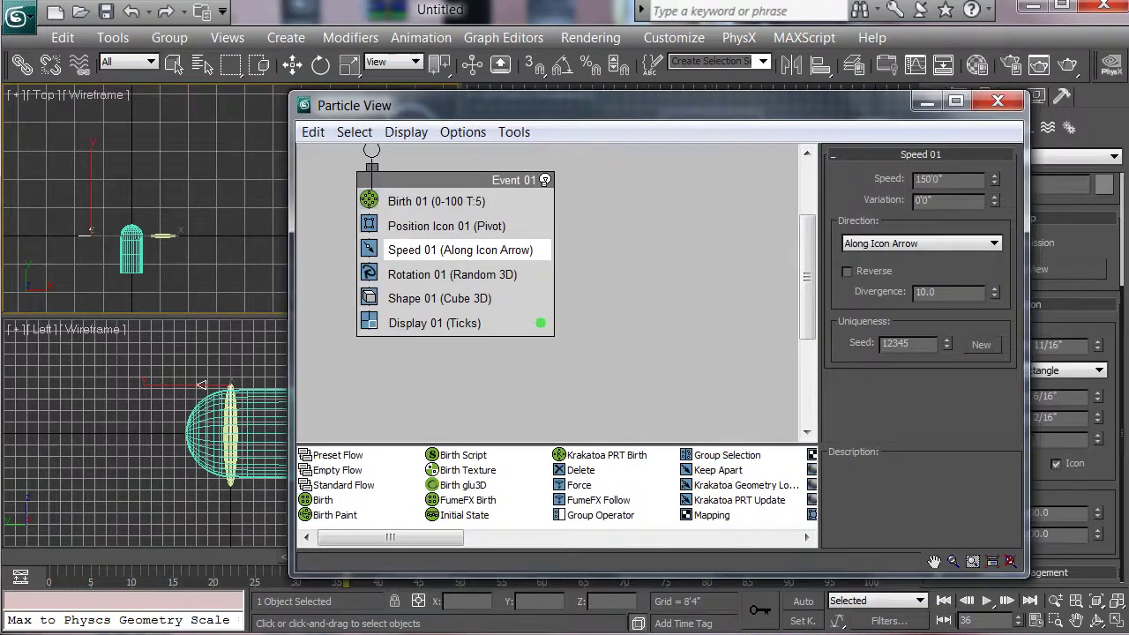
click(997, 100)
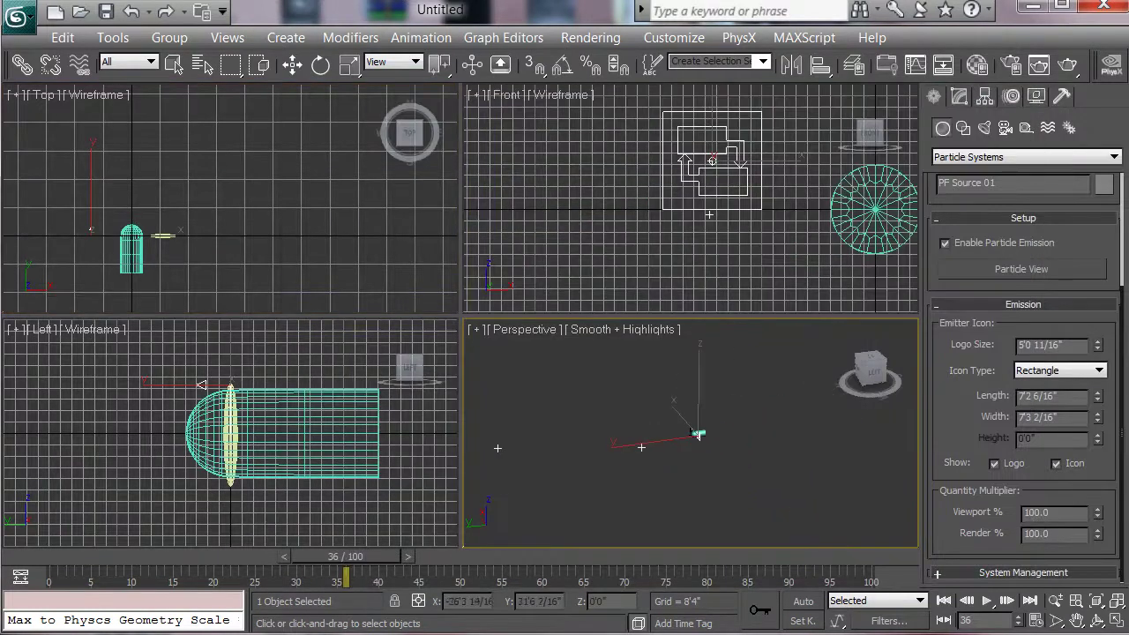
Step: Scrub the animation to frame 76, and rename Event 01 in Particle View as Bulletsw
middle_drag(672, 448, 777, 416)
drag(344, 557, 674, 557)
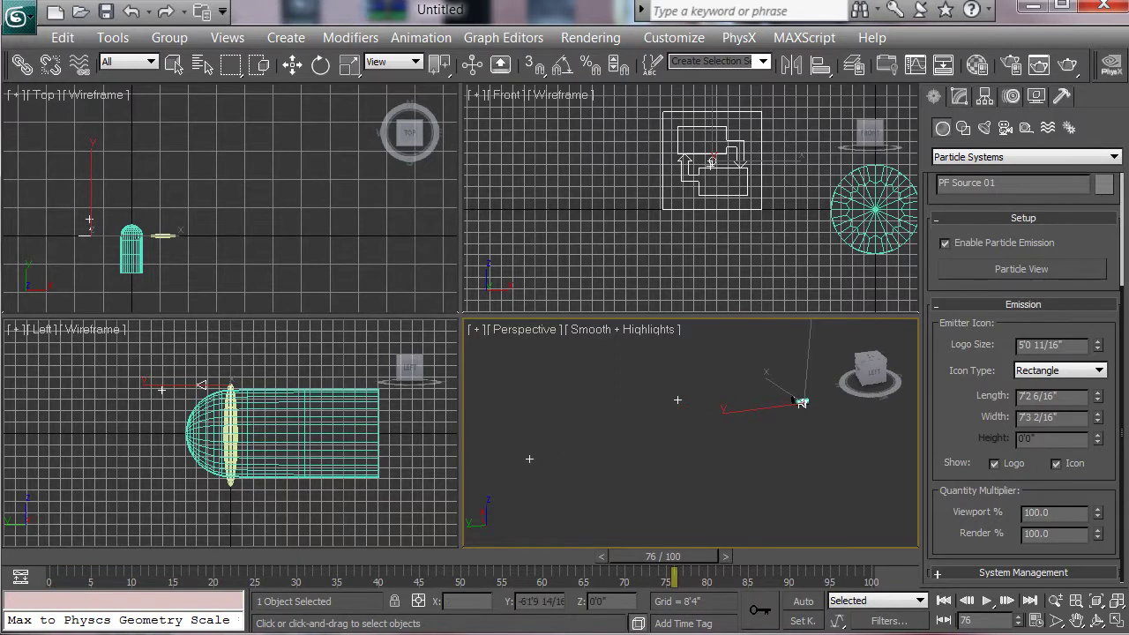
key(6)
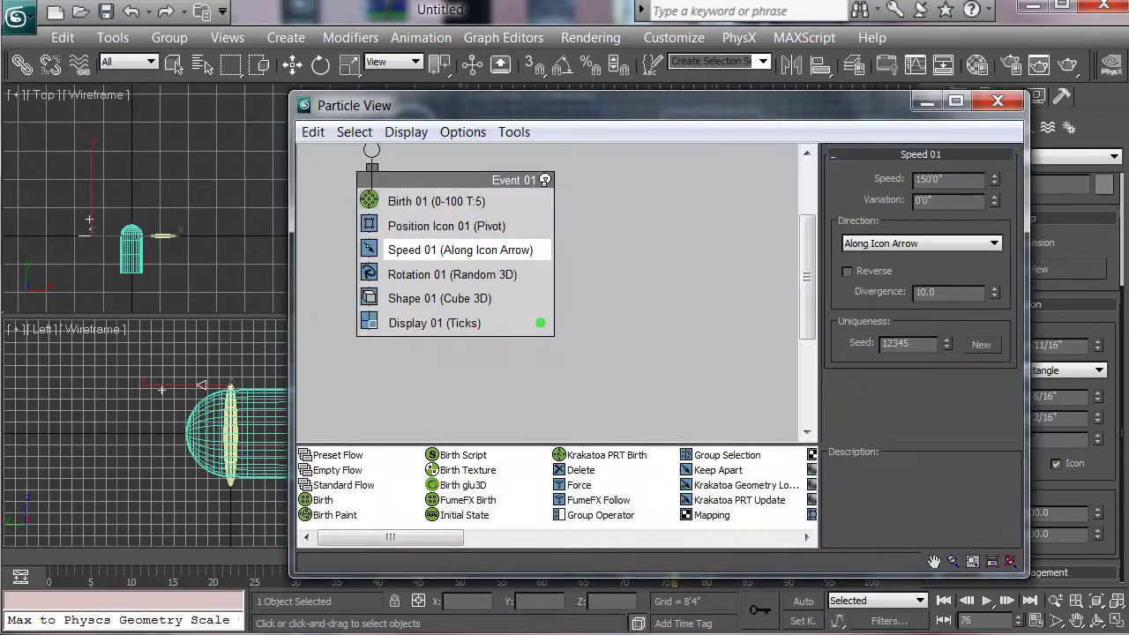
right_click(511, 184)
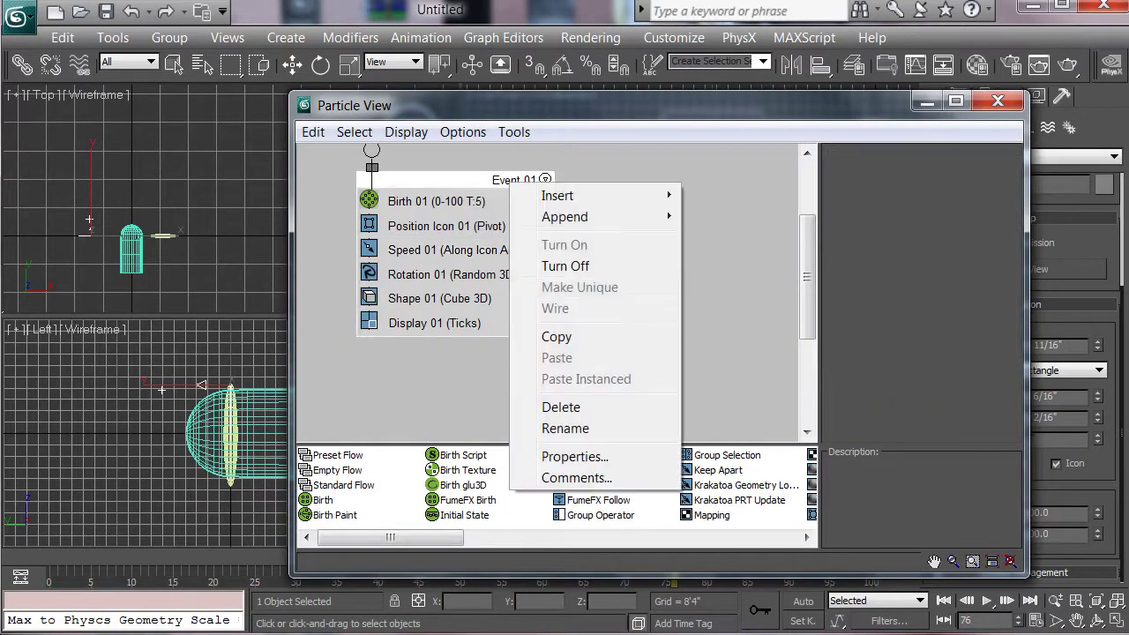
click(565, 428)
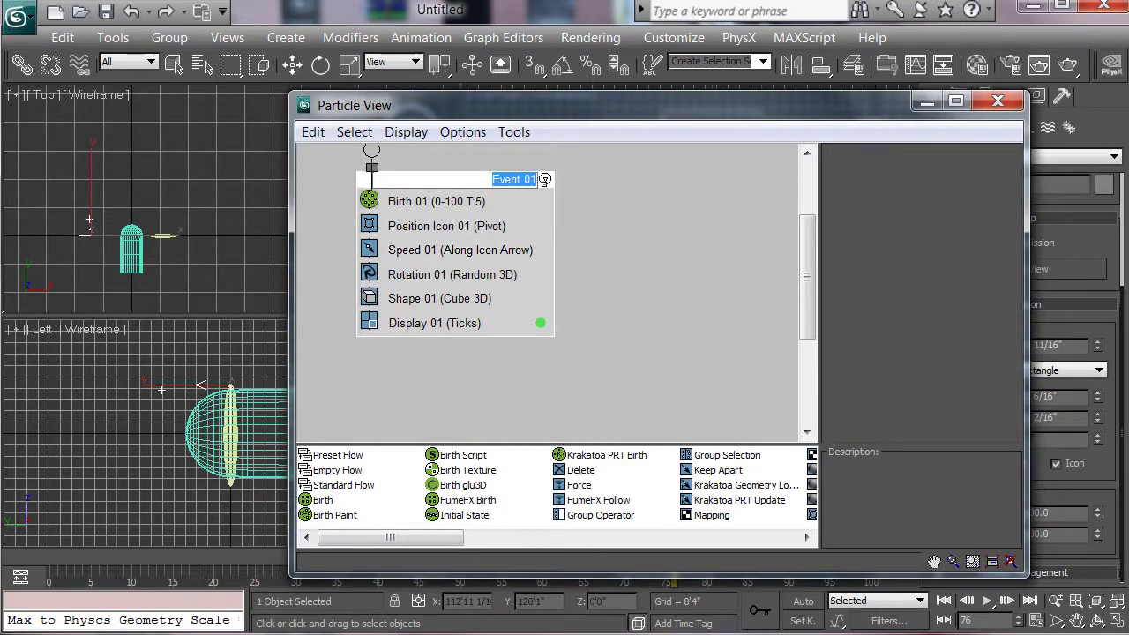
text(Bulletsw)
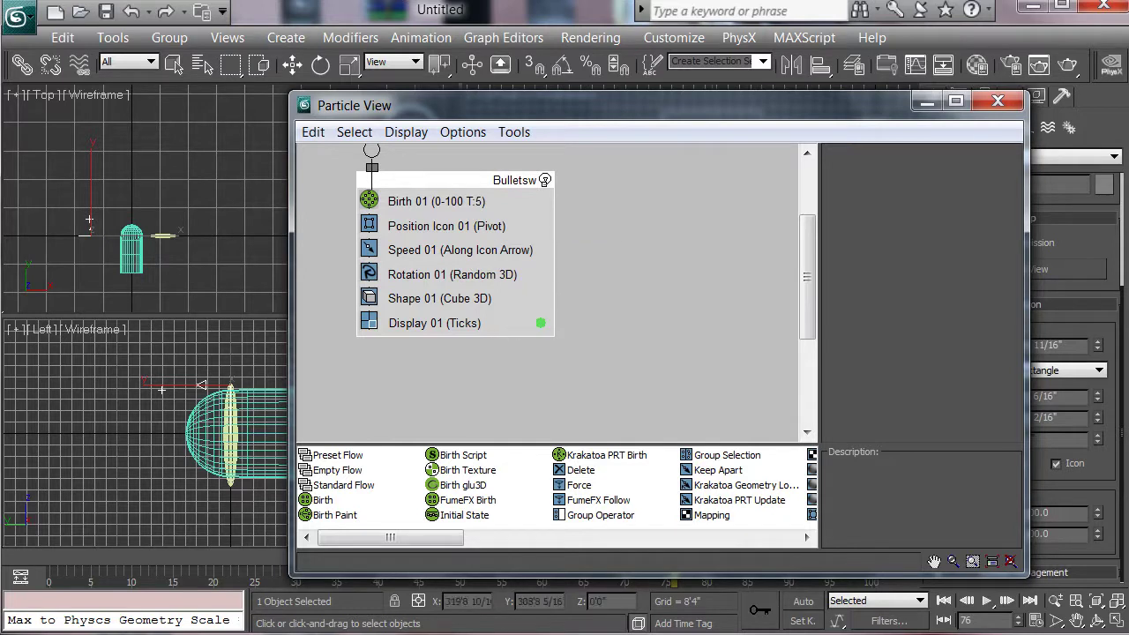
Step: Add a Spawn test at the end of the Bulletsw event, below its Display operator
drag(391, 537, 650, 537)
click(708, 500)
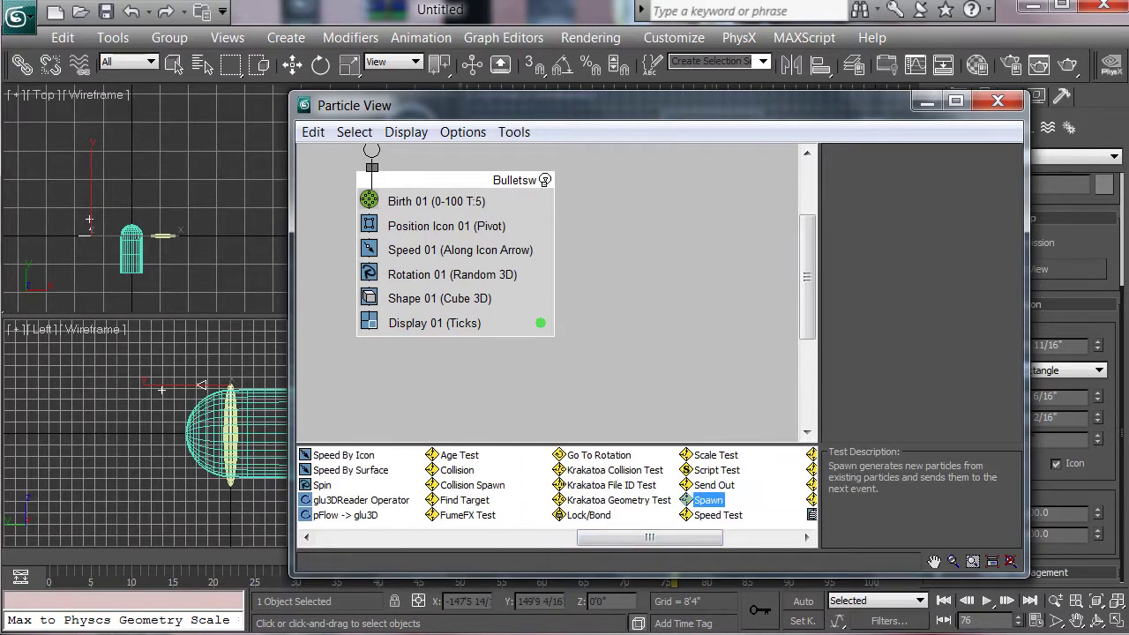
drag(709, 500, 554, 337)
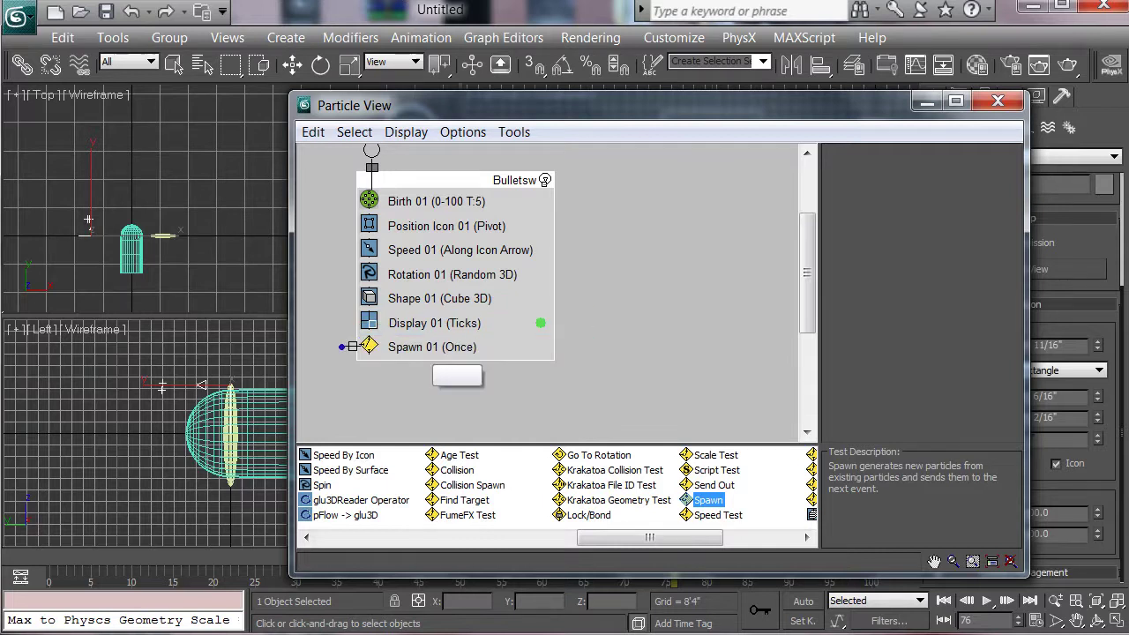
Step: Create a new event from a Shape Instance operator beside Bulletsw and wire the Spawn test's output to it
drag(650, 537, 539, 538)
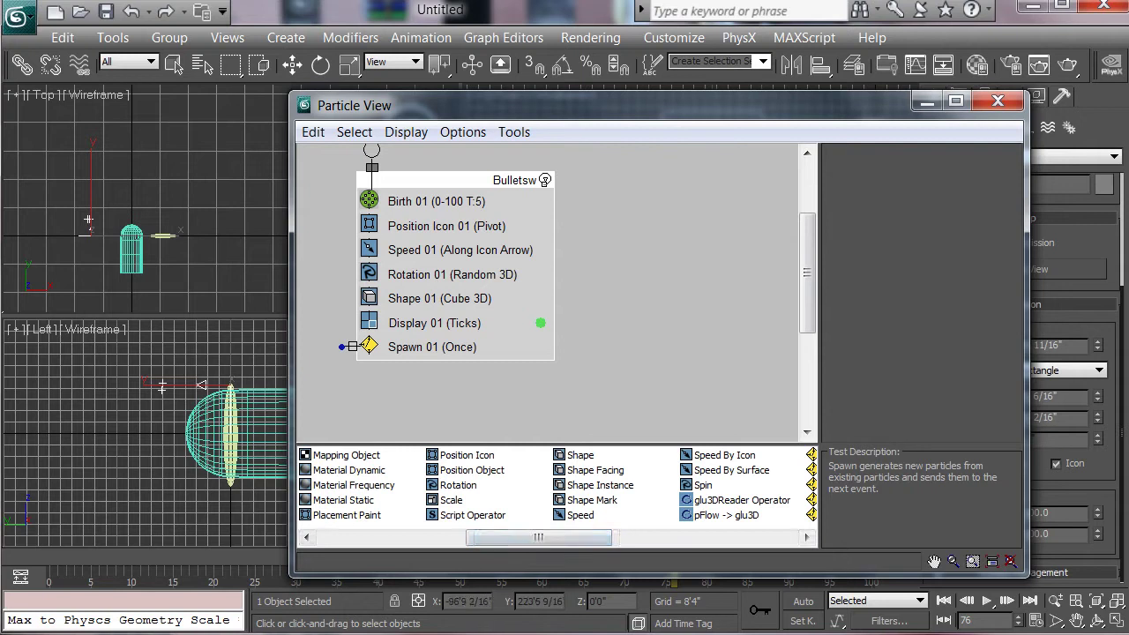
drag(600, 485, 605, 280)
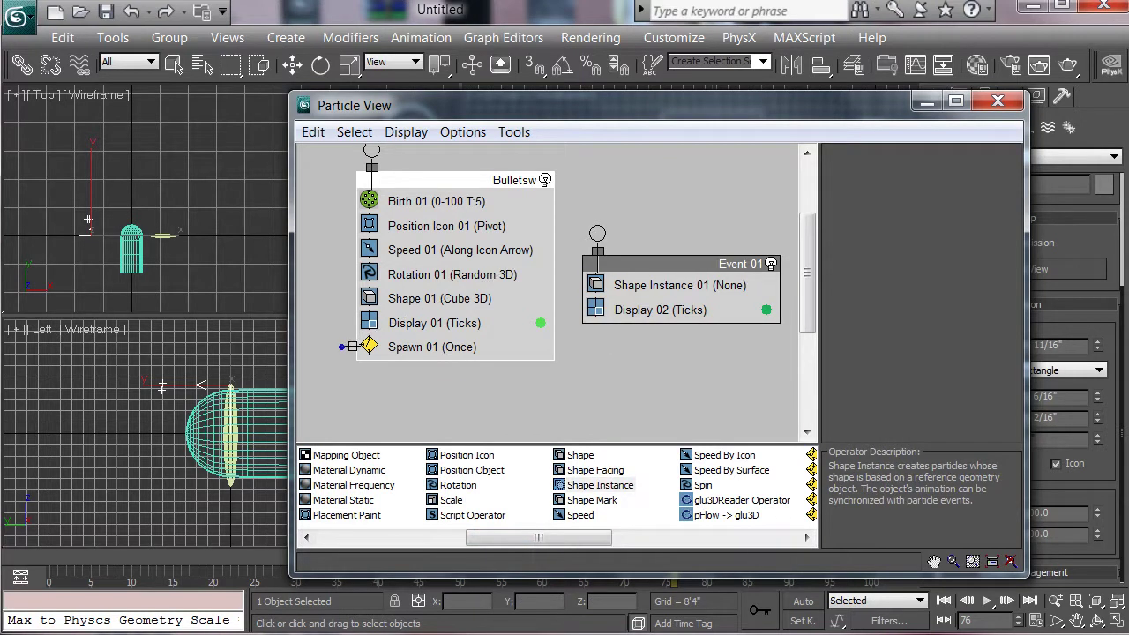
drag(342, 346, 597, 234)
Step: Set the display colour of the new event's particles to magenta with RGB 255, 27, 247
click(679, 285)
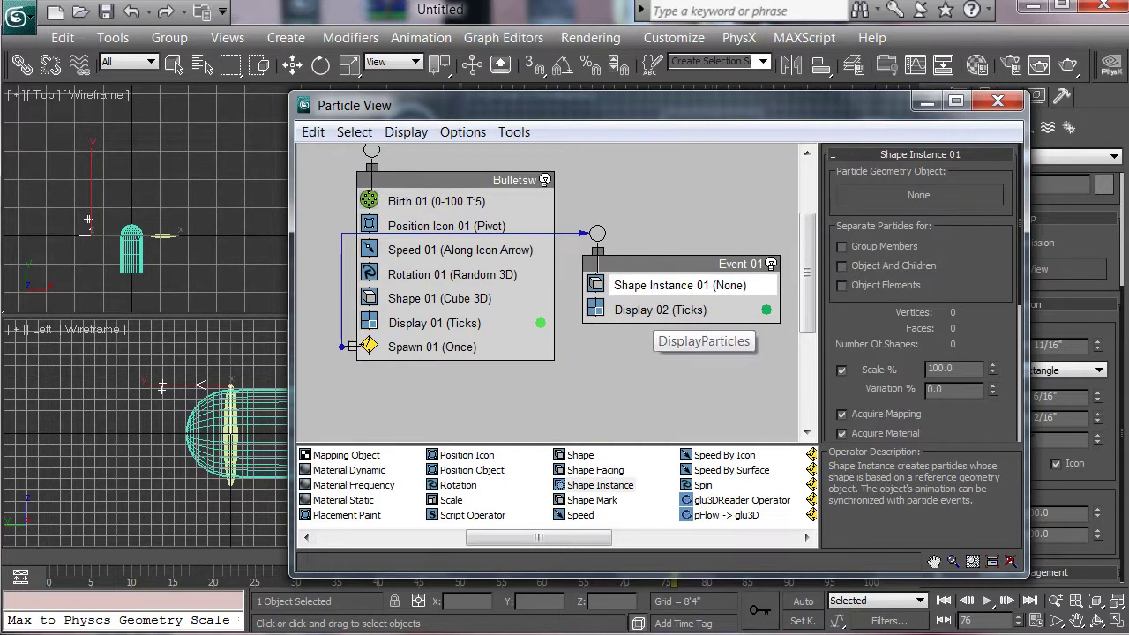
click(656, 312)
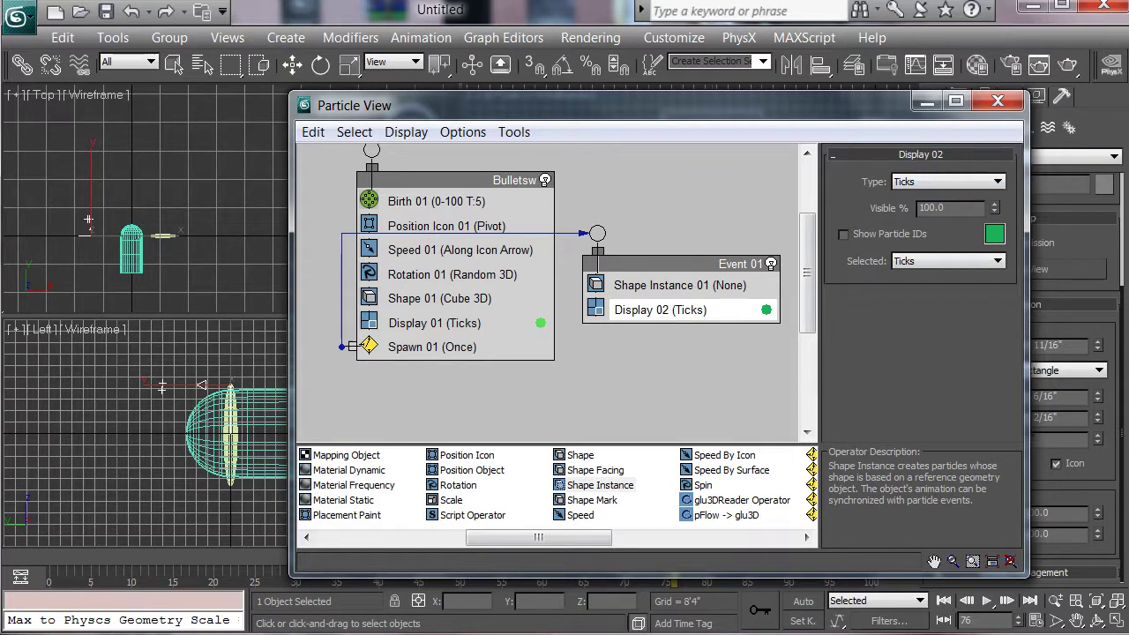
click(995, 233)
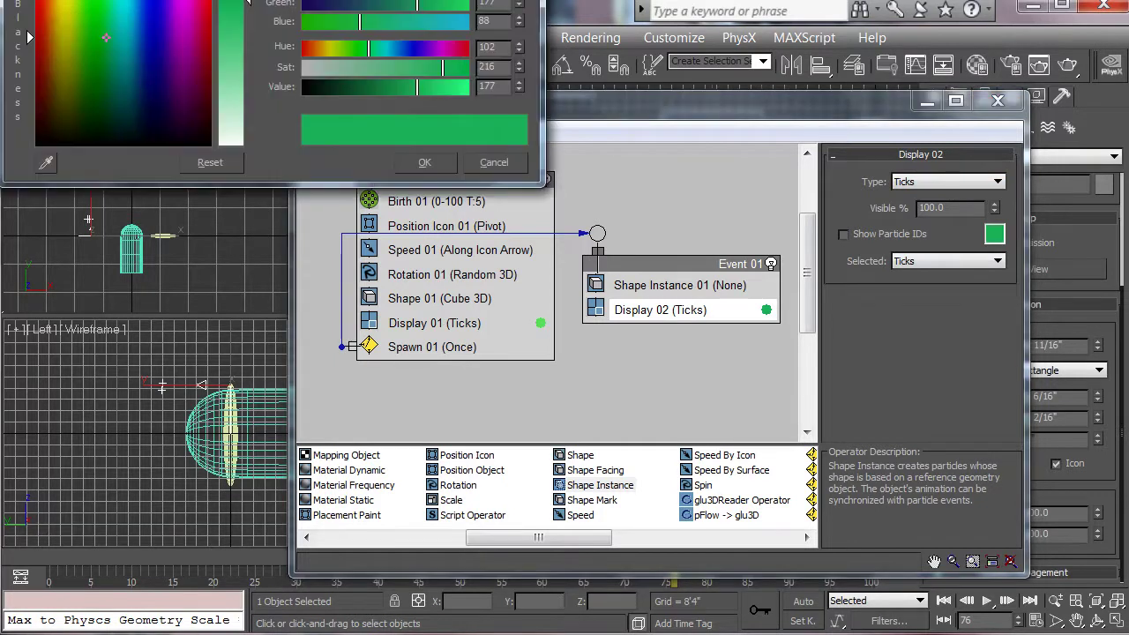
drag(271, 0, 476, 91)
drag(310, 192, 388, 134)
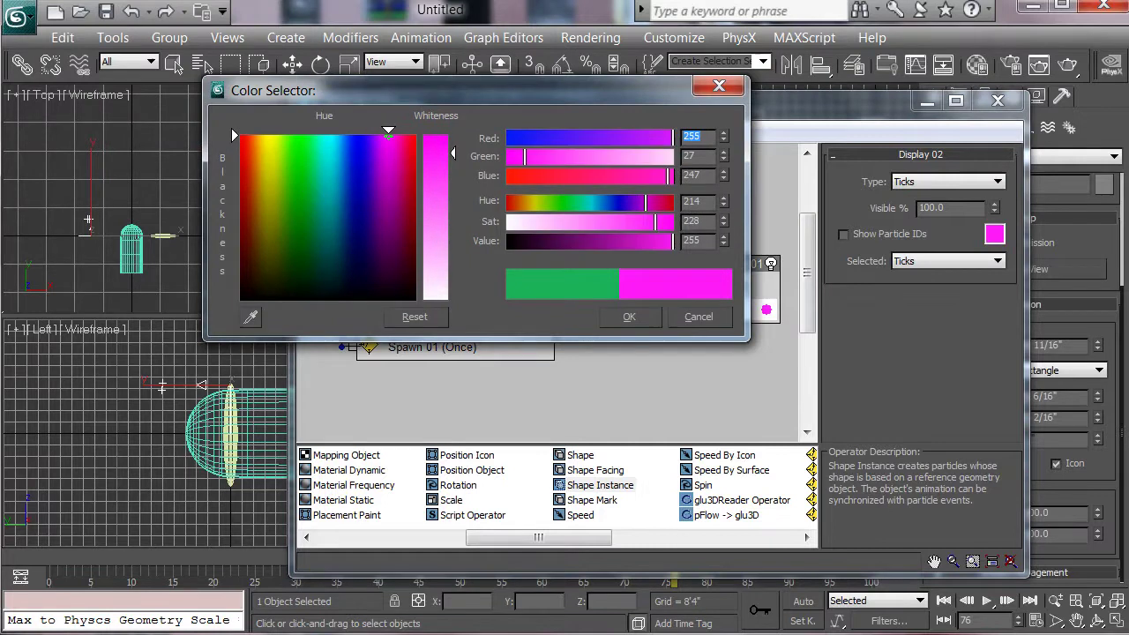
click(629, 317)
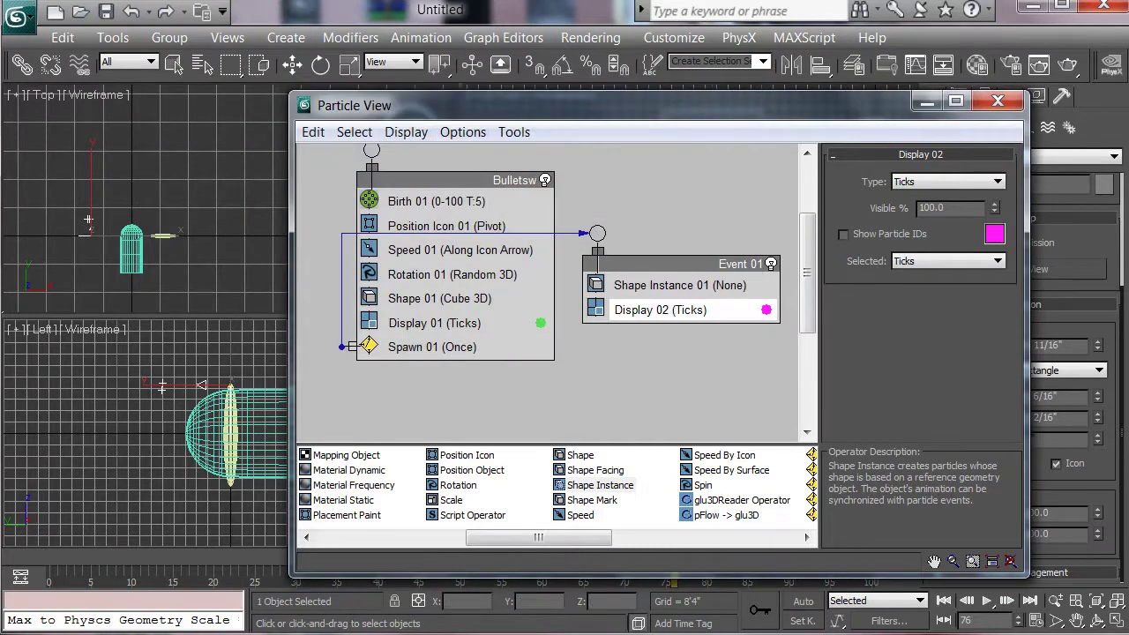
Step: Set the Spawn test's Inherited speed to 0% and scrub the animation to frame 3
click(675, 284)
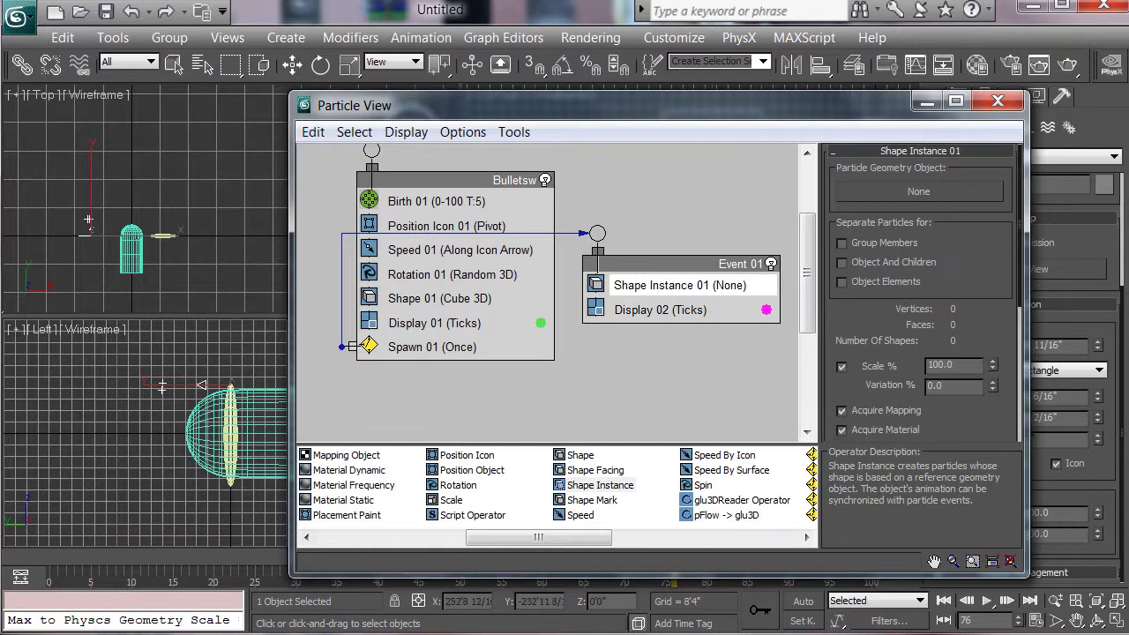
scroll(921, 291, down, 5)
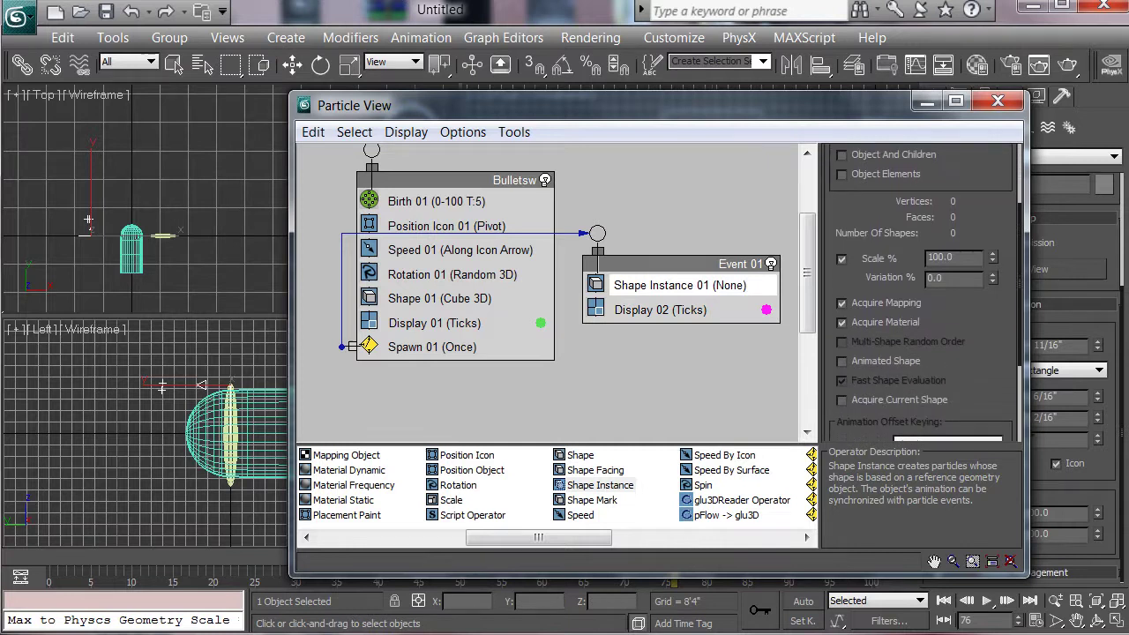
scroll(922, 291, down, 3)
click(430, 347)
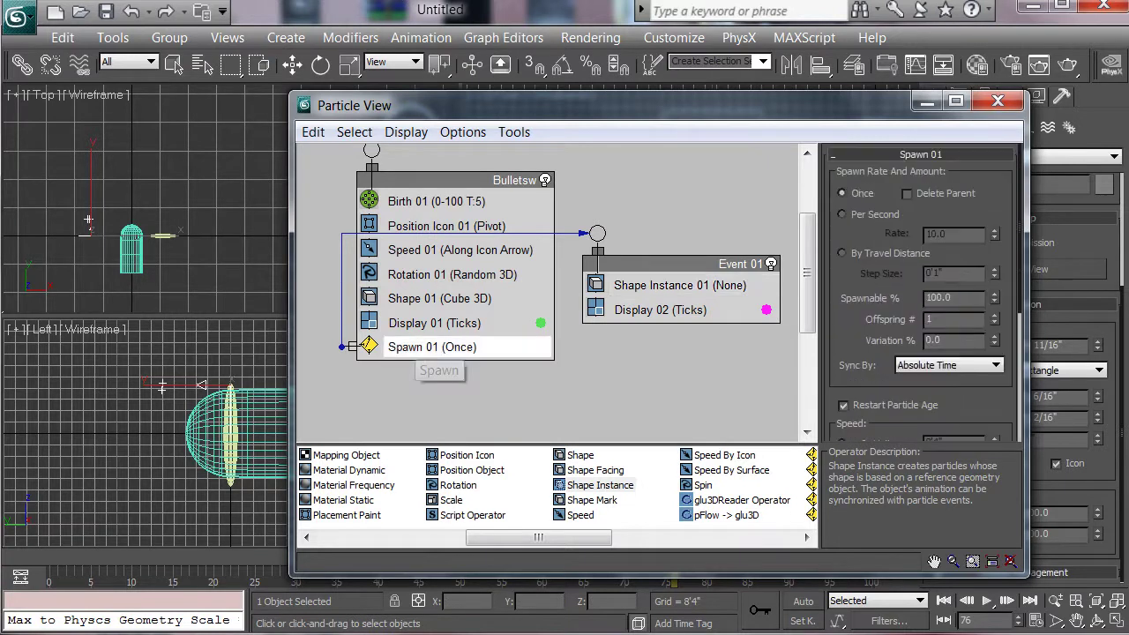
scroll(925, 292, down, 8)
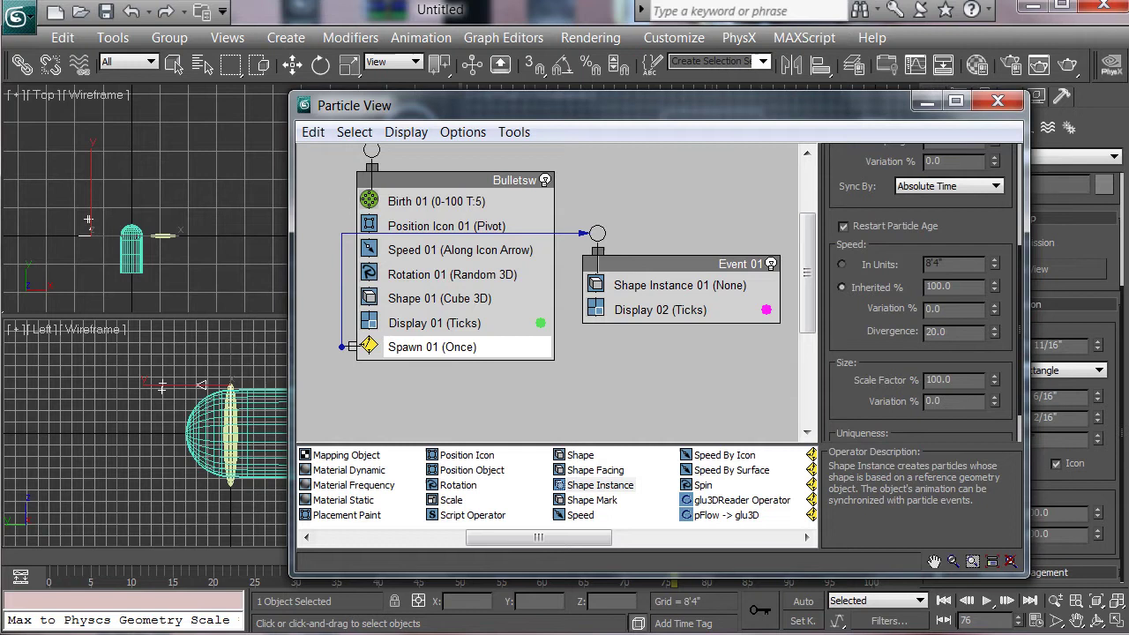
scroll(922, 291, down, 2)
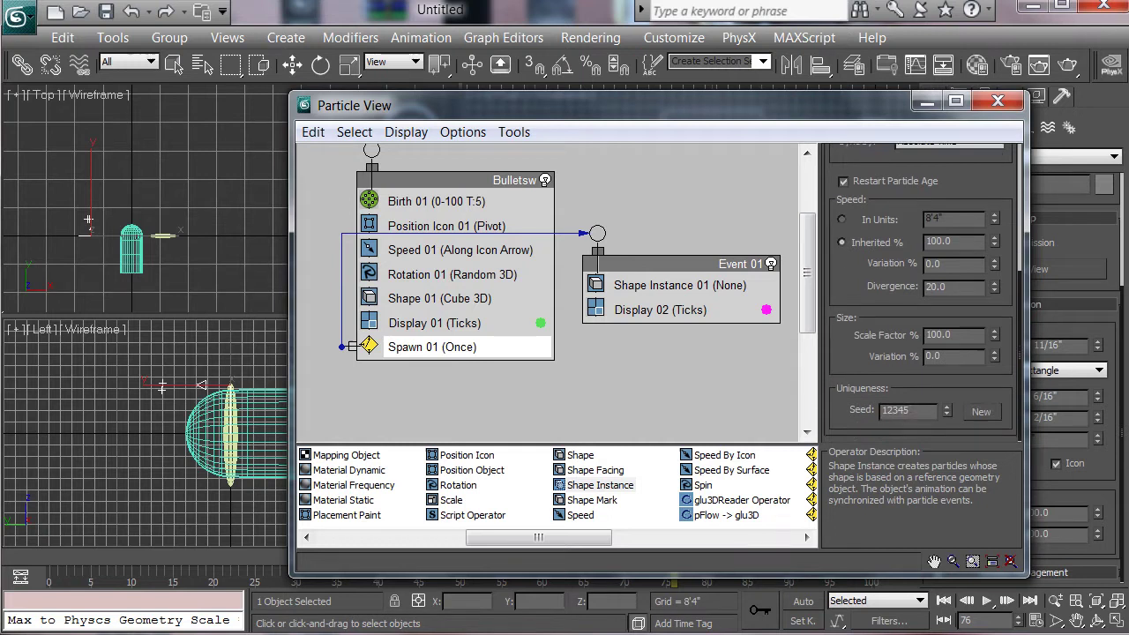
right_click(995, 242)
mouse_move(85, 556)
mouse_down()
mouse_move(230, 556)
mouse_move(76, 556)
mouse_move(92, 555)
mouse_up()
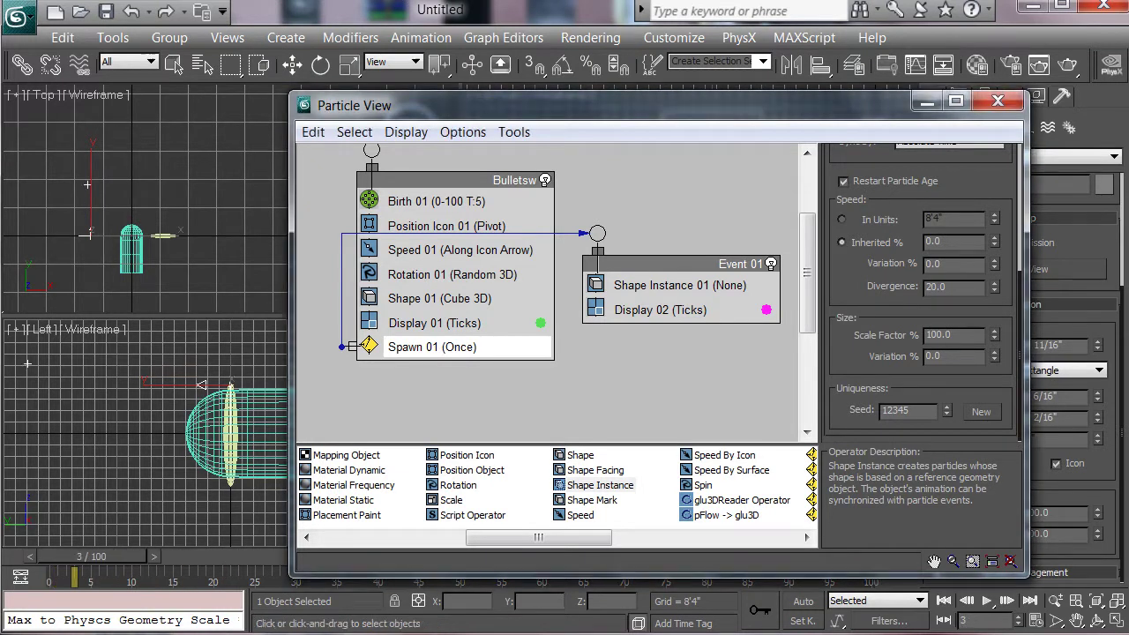
Step: Set the Spawn test to By Travel Distance, minimize Particle View and scrub to frame 77 to preview the trails
scroll(921, 291, up, 5)
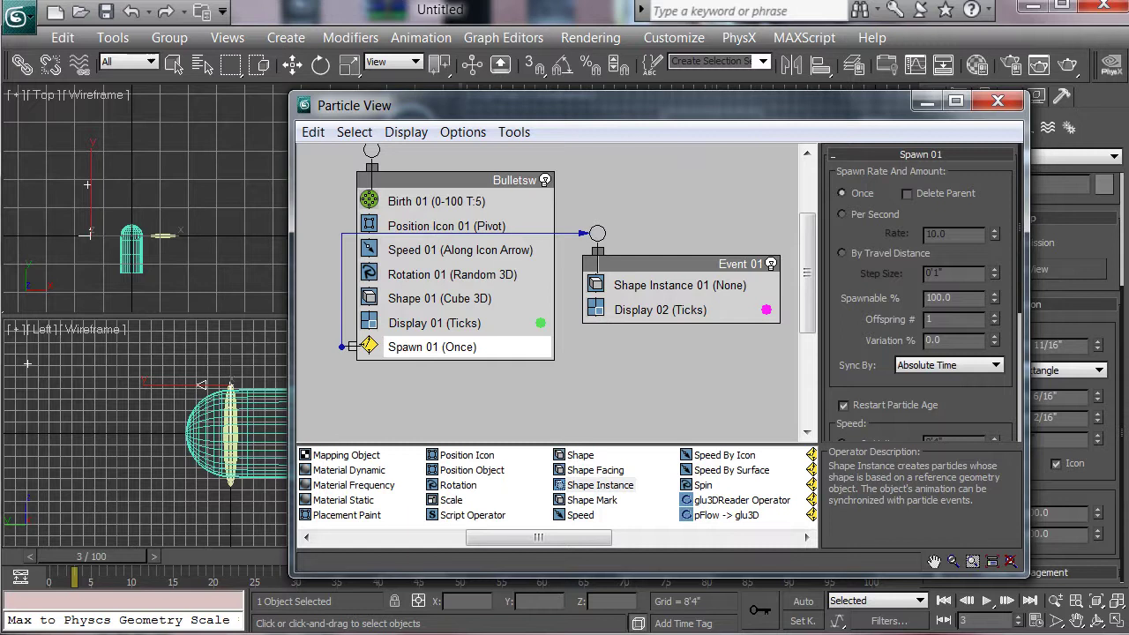
click(842, 254)
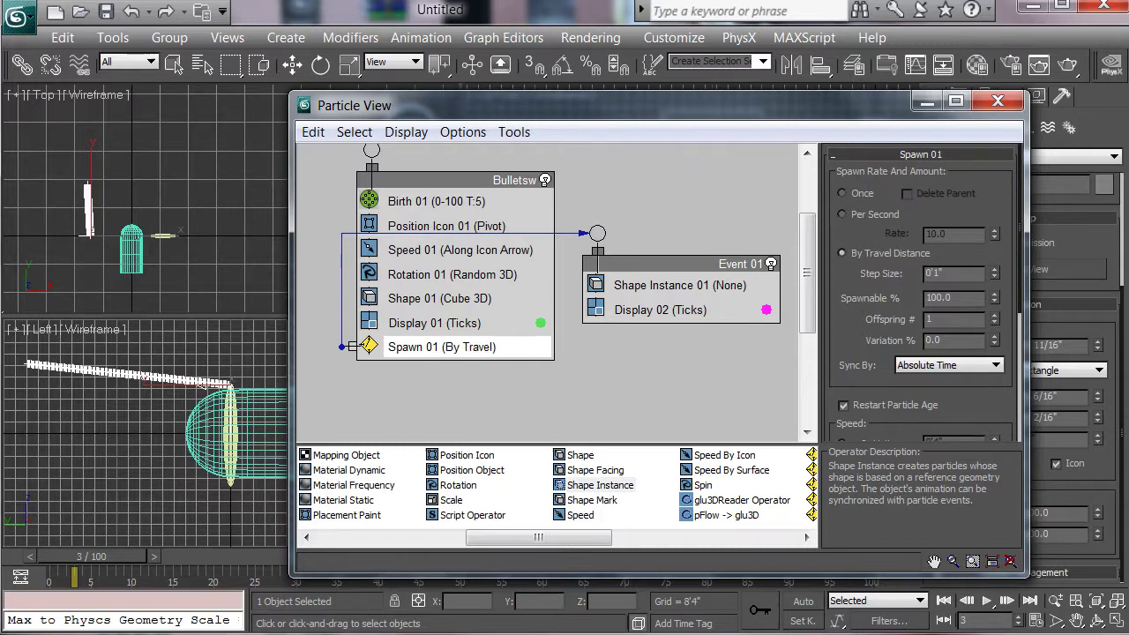
click(926, 101)
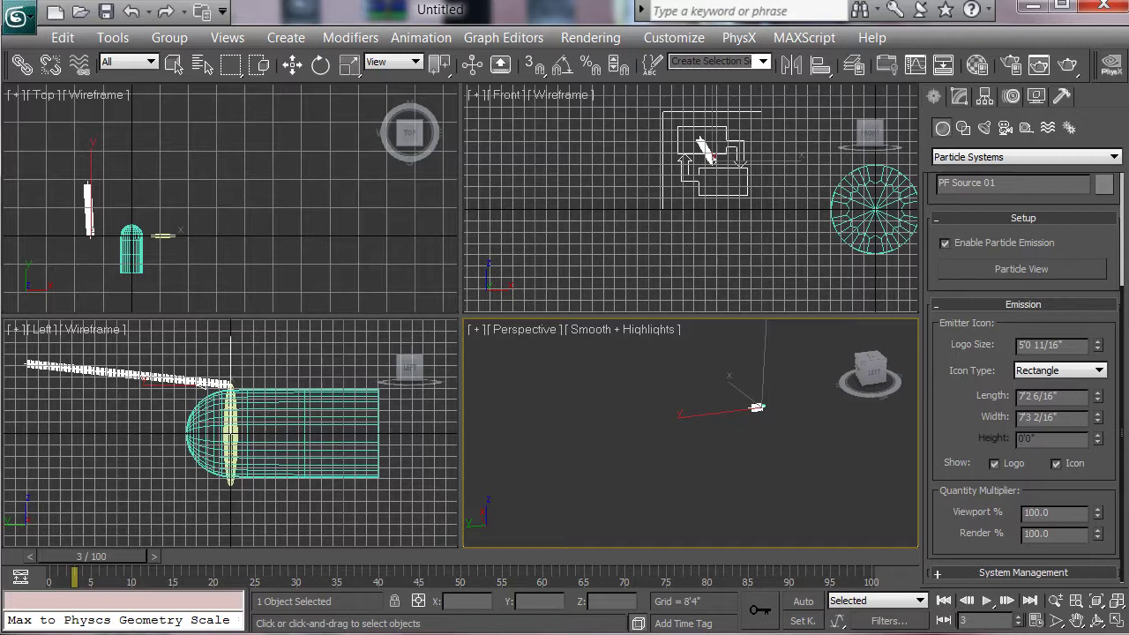
drag(92, 556, 682, 555)
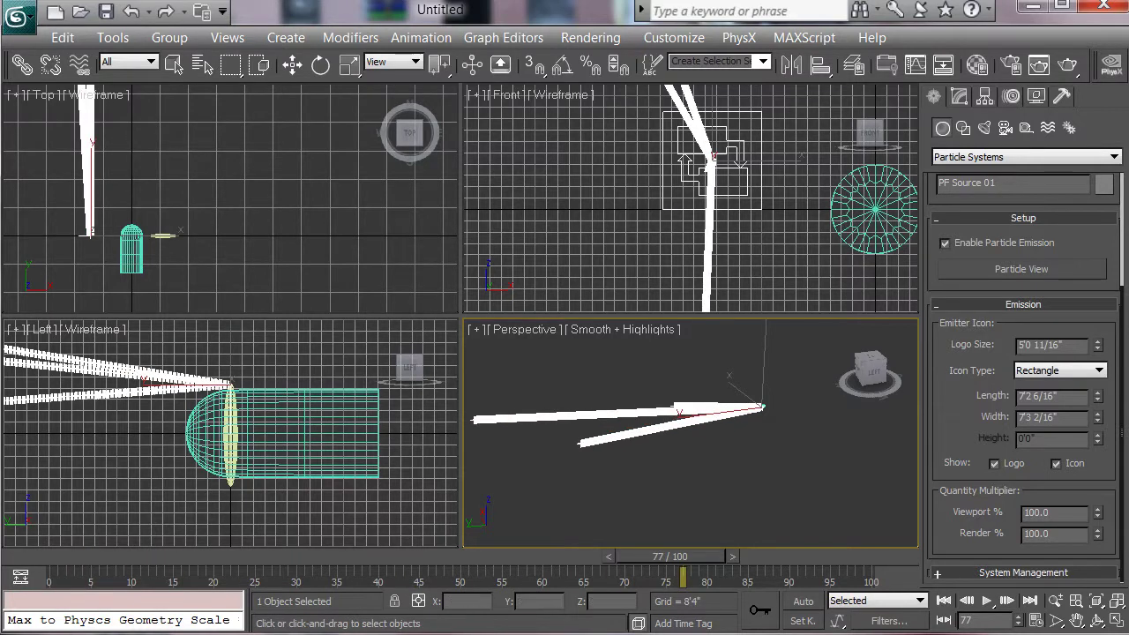
Step: Try a Spawn step size of 4'2 11/16" and check the trail spacing in the viewports
key(6)
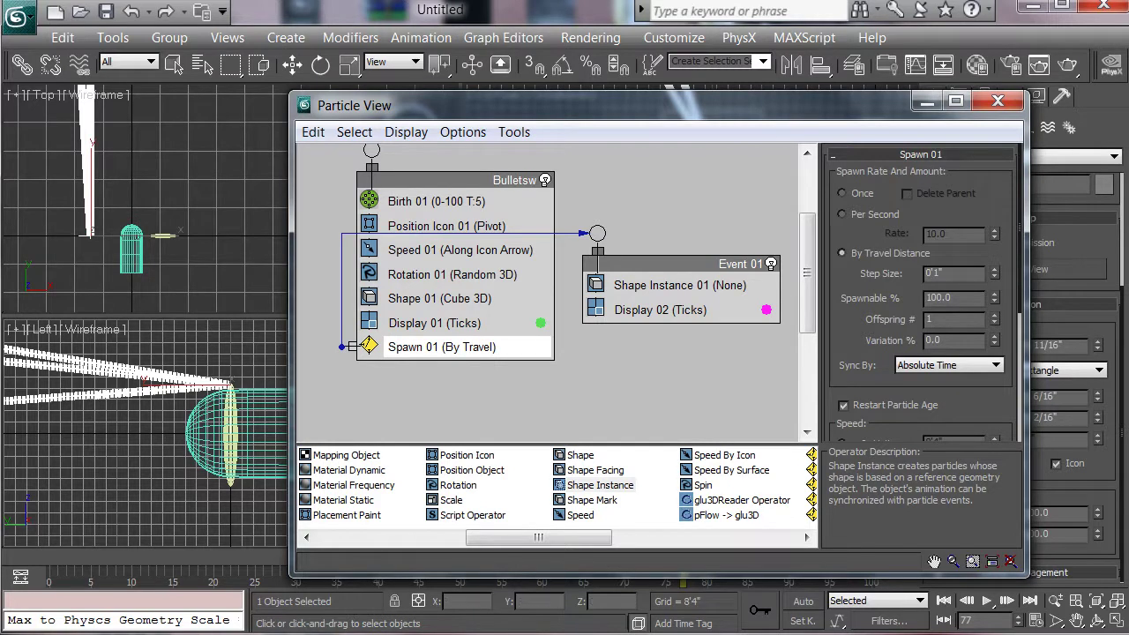
scroll(922, 291, down, 1)
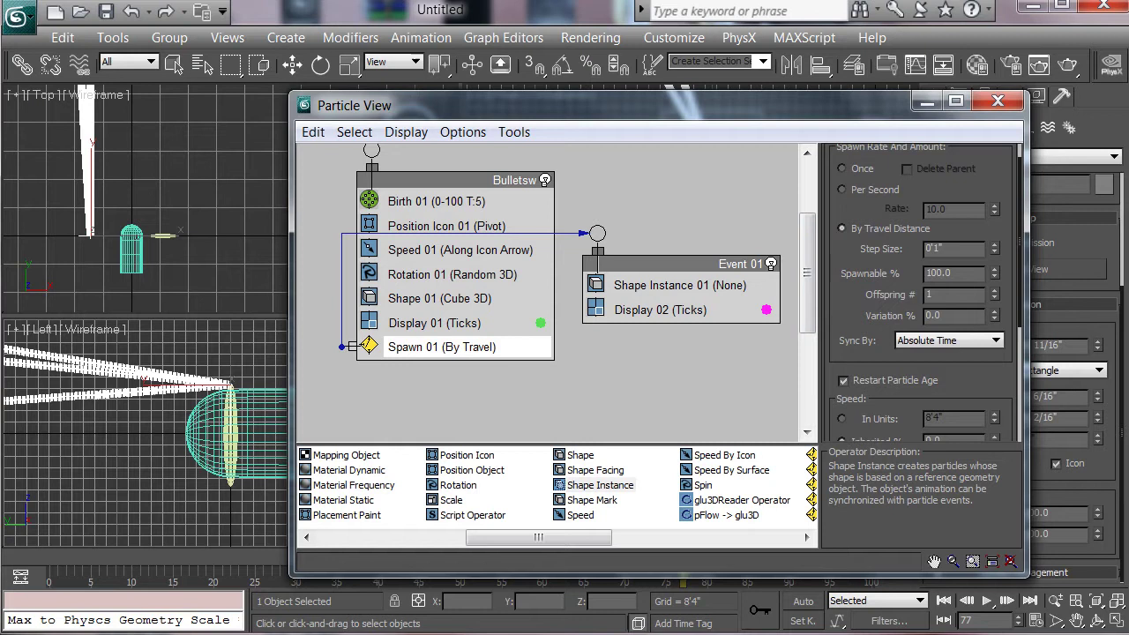
mouse_move(994, 249)
mouse_down()
mouse_move(994, 230)
mouse_move(994, 243)
mouse_up()
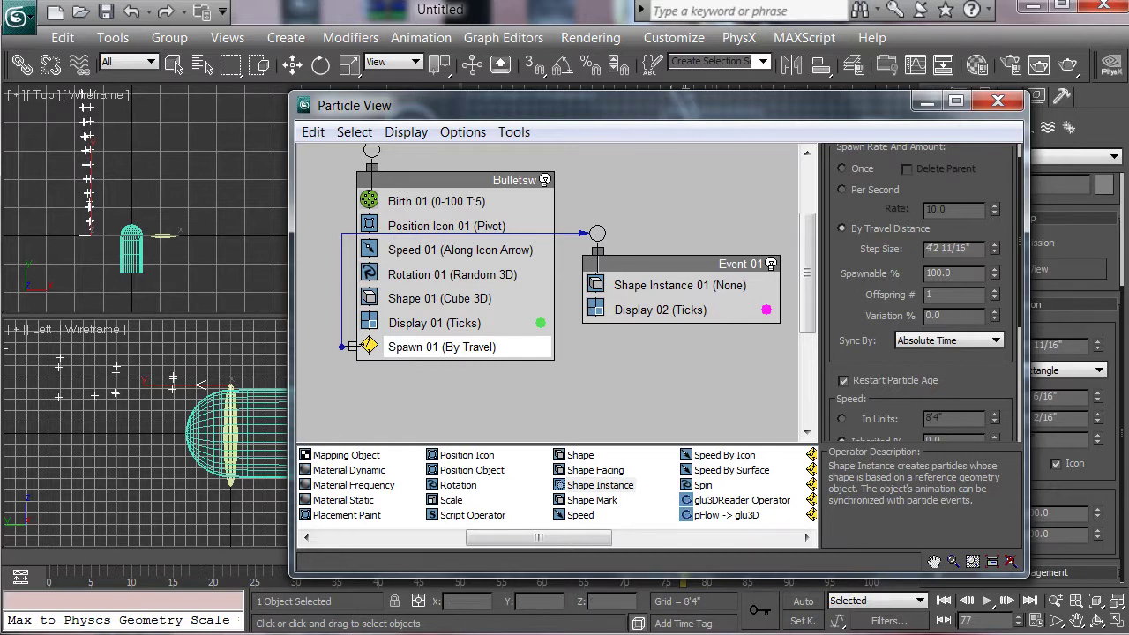
click(927, 101)
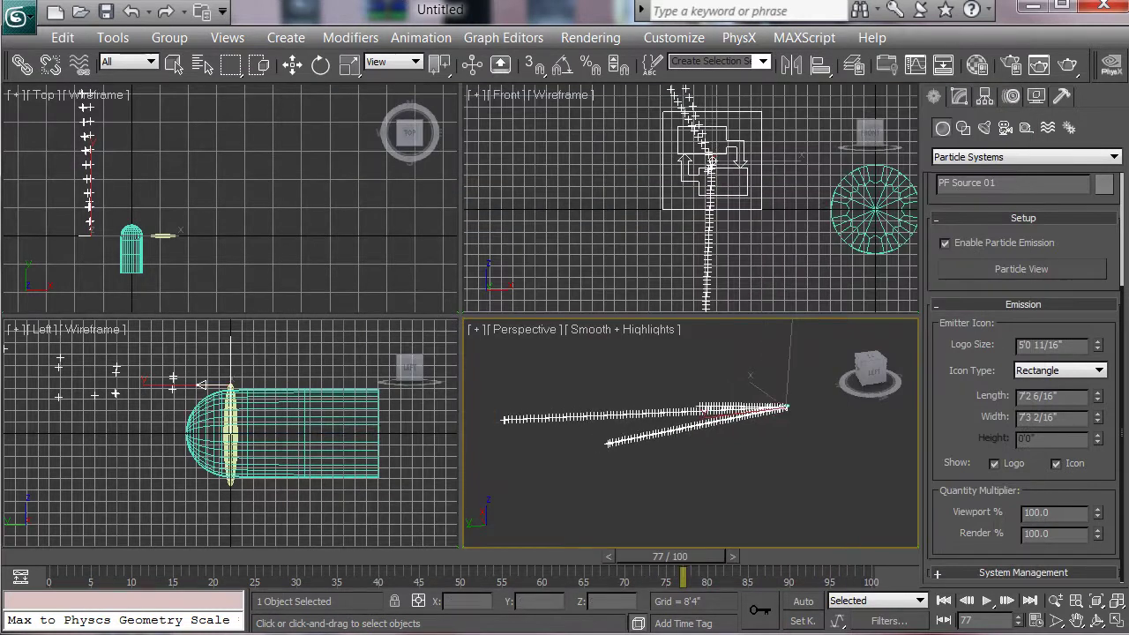
Step: Set the Spawn test's travel-distance step size to 8'0" and review its other parameters
key(6)
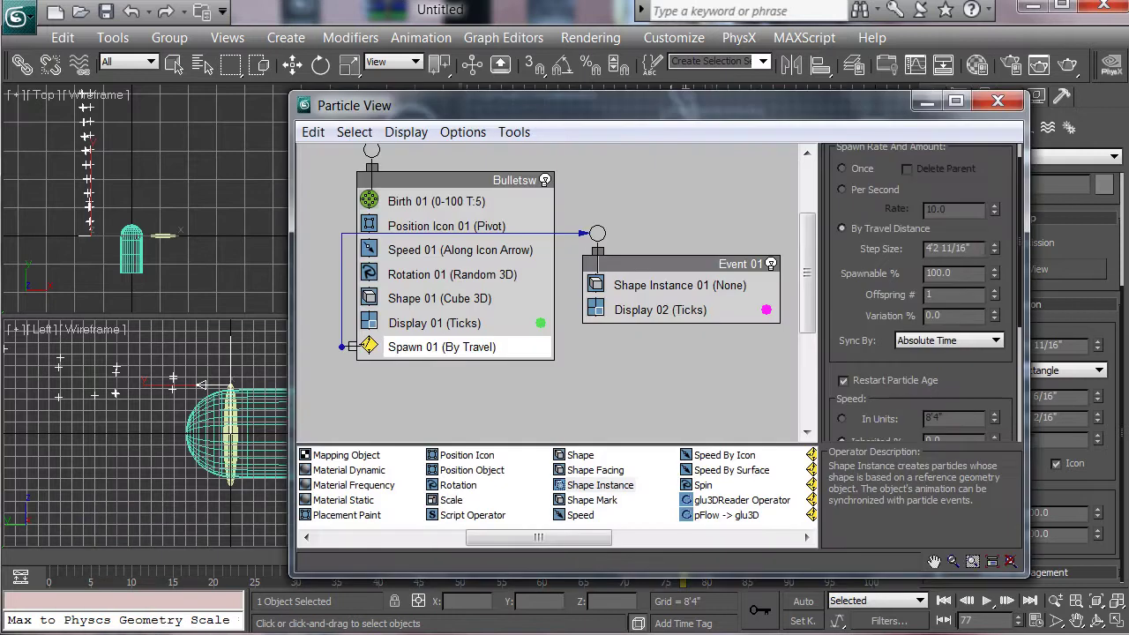
double_click(948, 249)
text(8)
key(Tab)
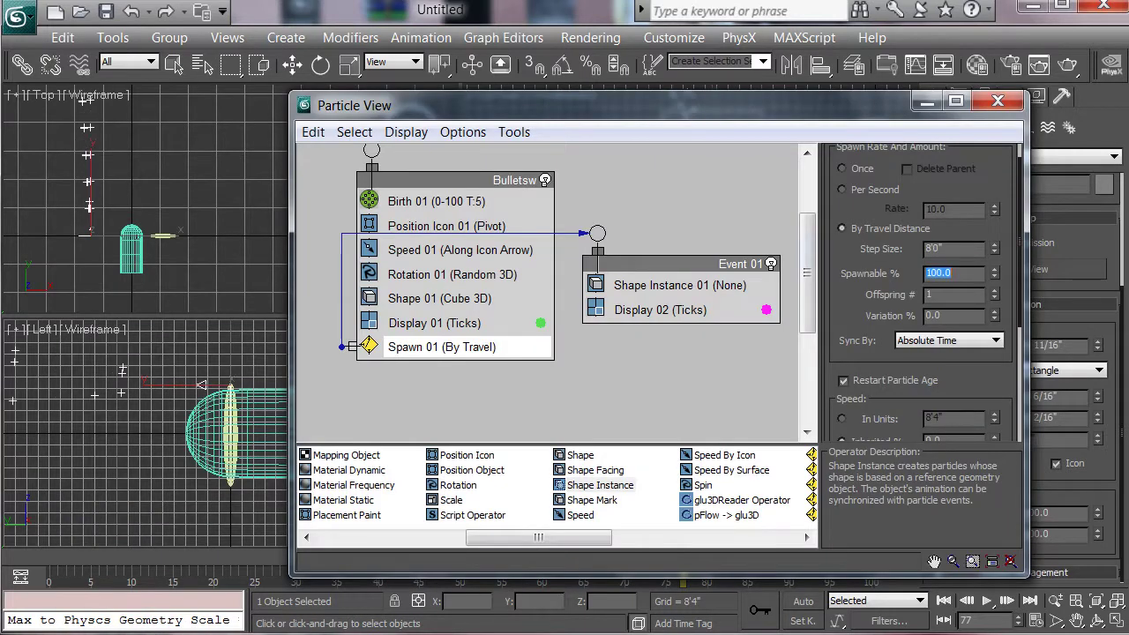
drag(868, 360, 869, 386)
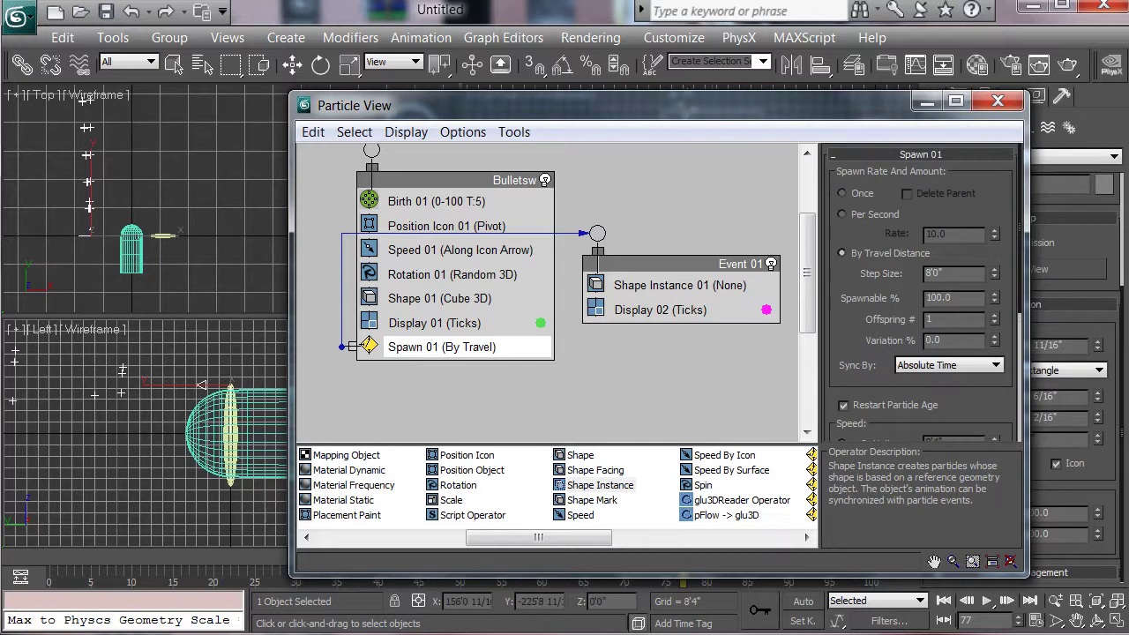
scroll(921, 291, down, 5)
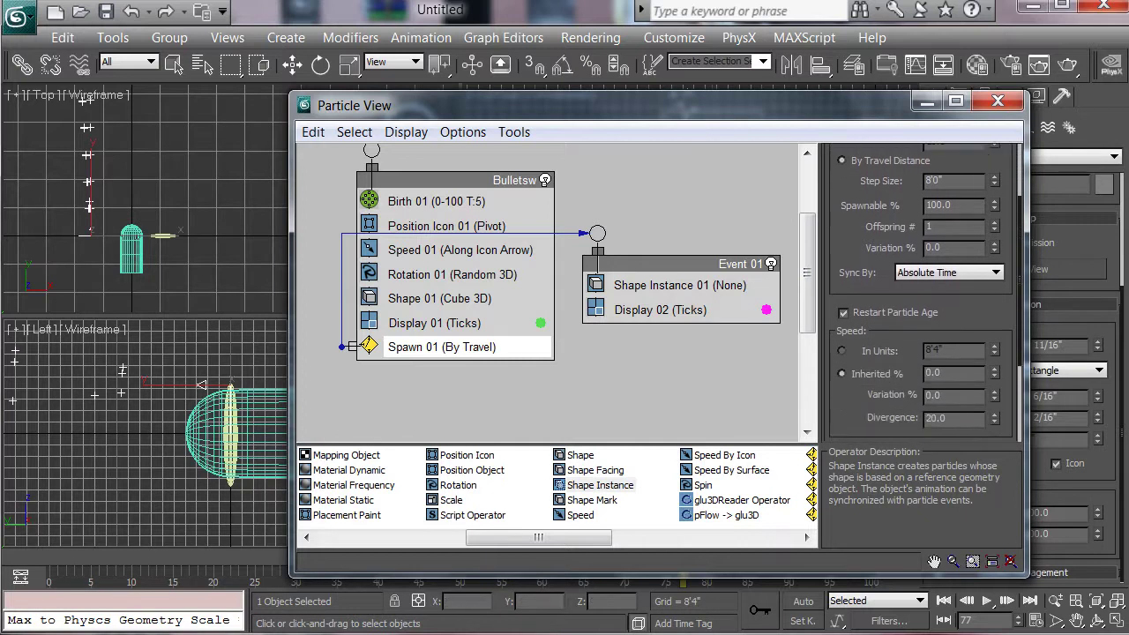
scroll(921, 291, up, 6)
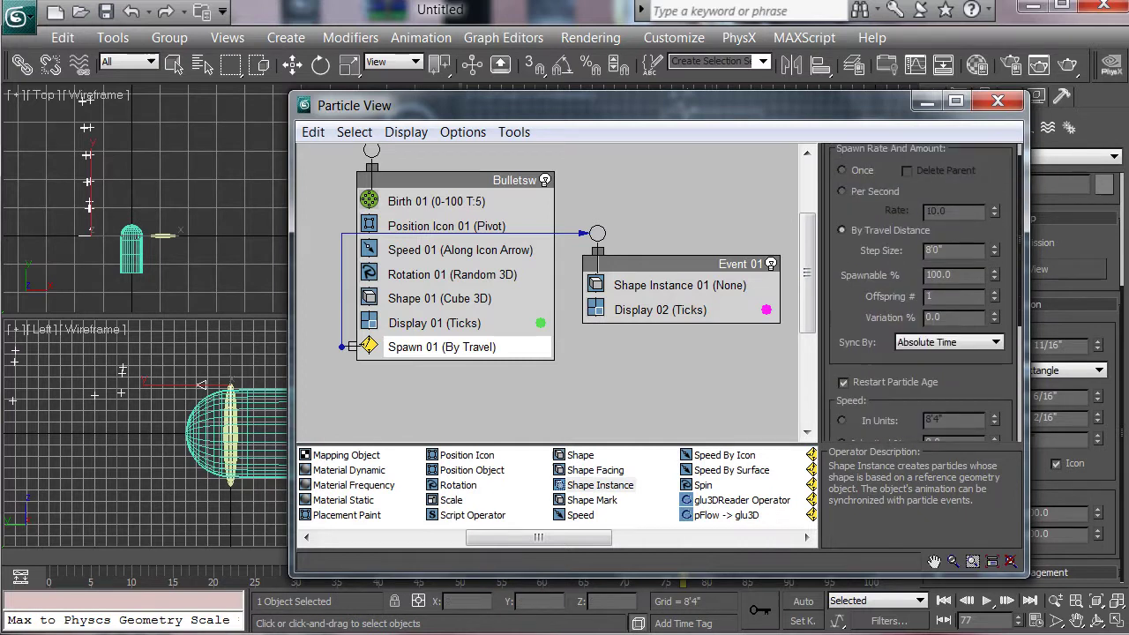
Step: Assign the Lens object as the particle geometry of Event 01's Shape Instance operator
drag(680, 285, 677, 310)
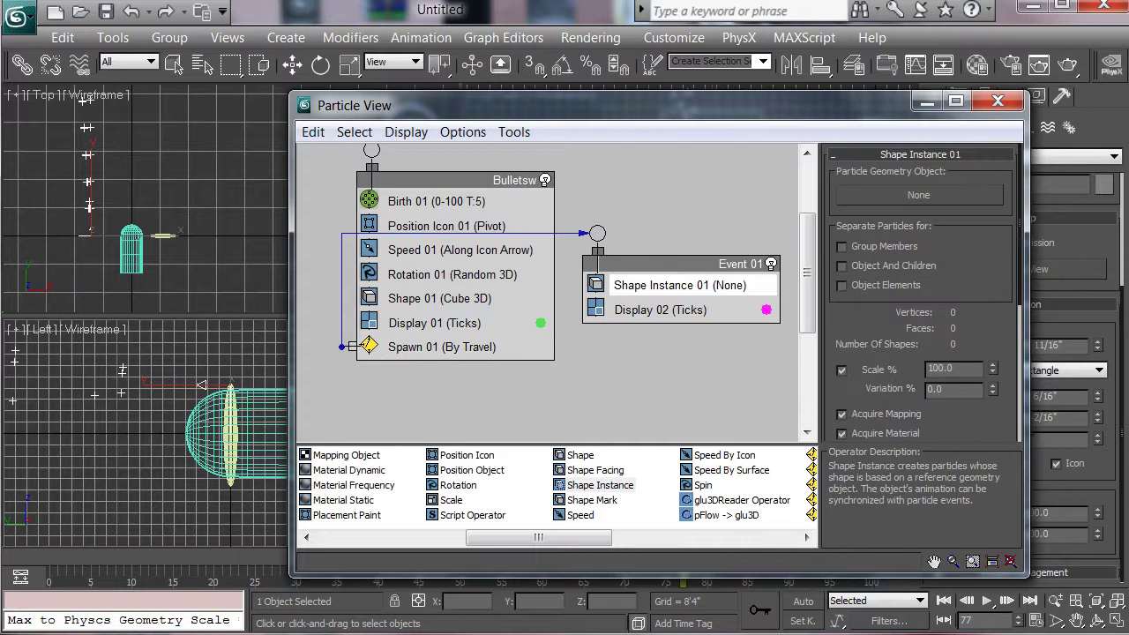
drag(618, 104, 795, 101)
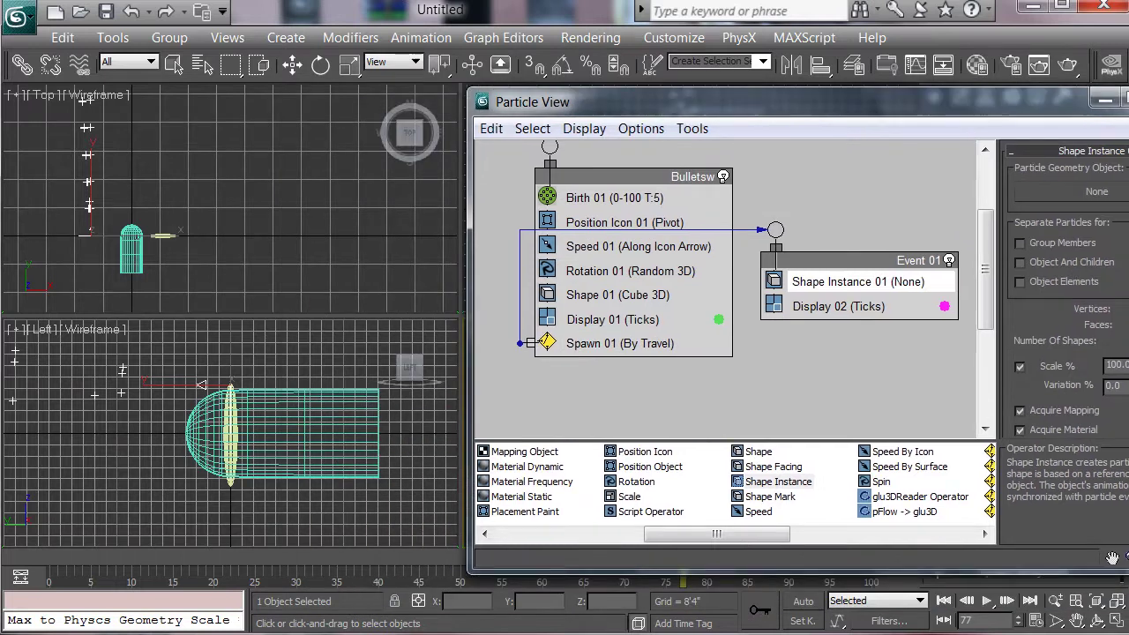
scroll(86, 275, up, 5)
middle_drag(335, 204, 266, 227)
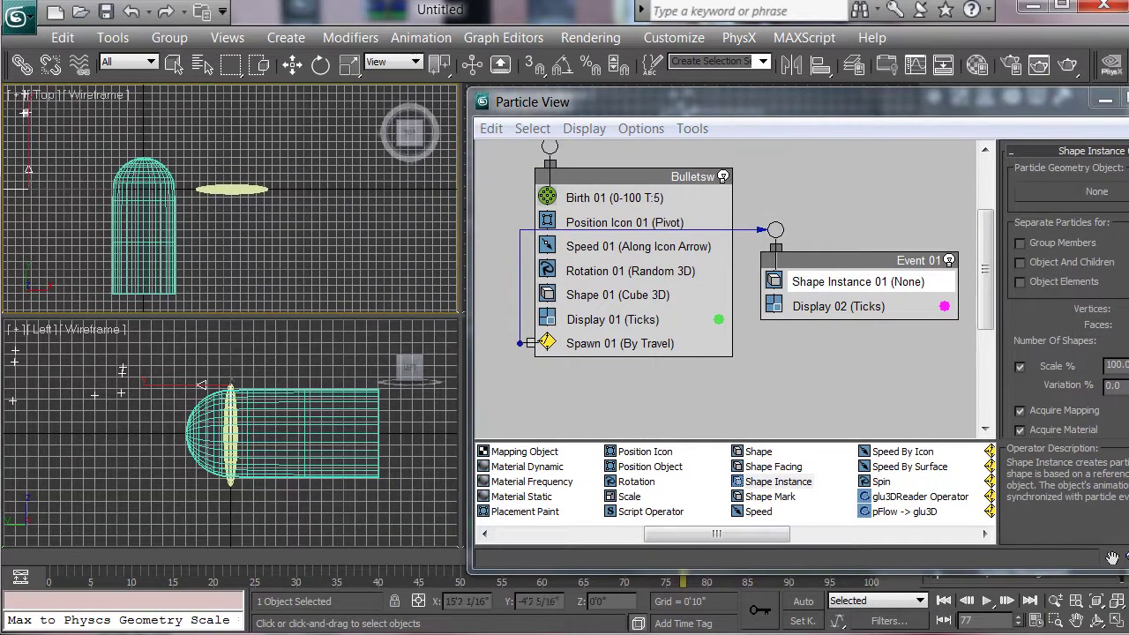
click(1096, 192)
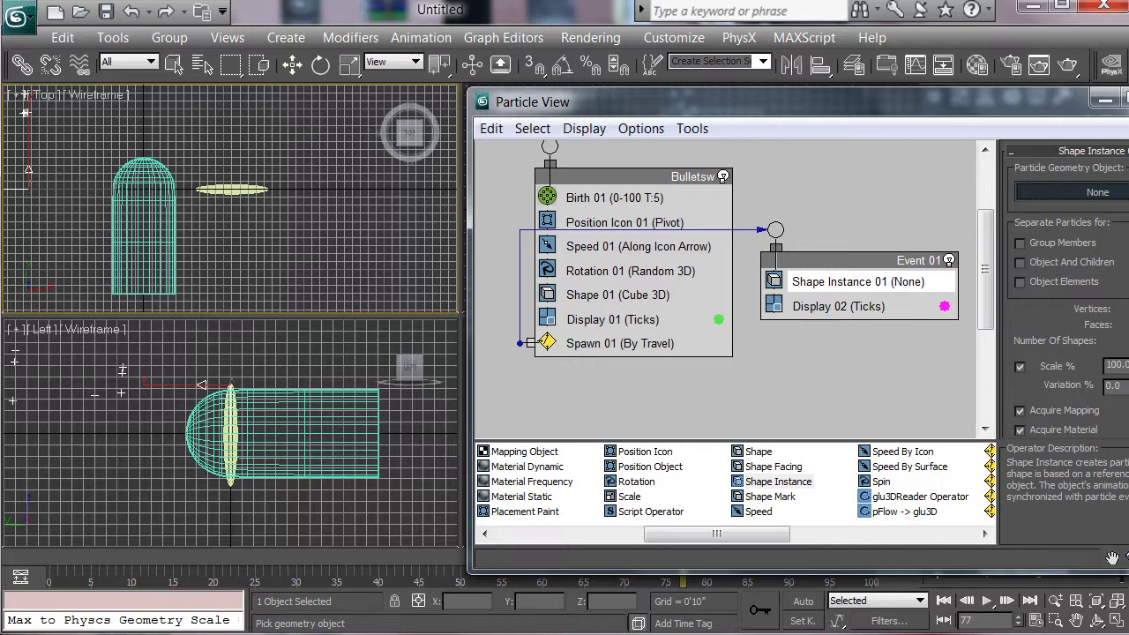
click(231, 189)
key(w)
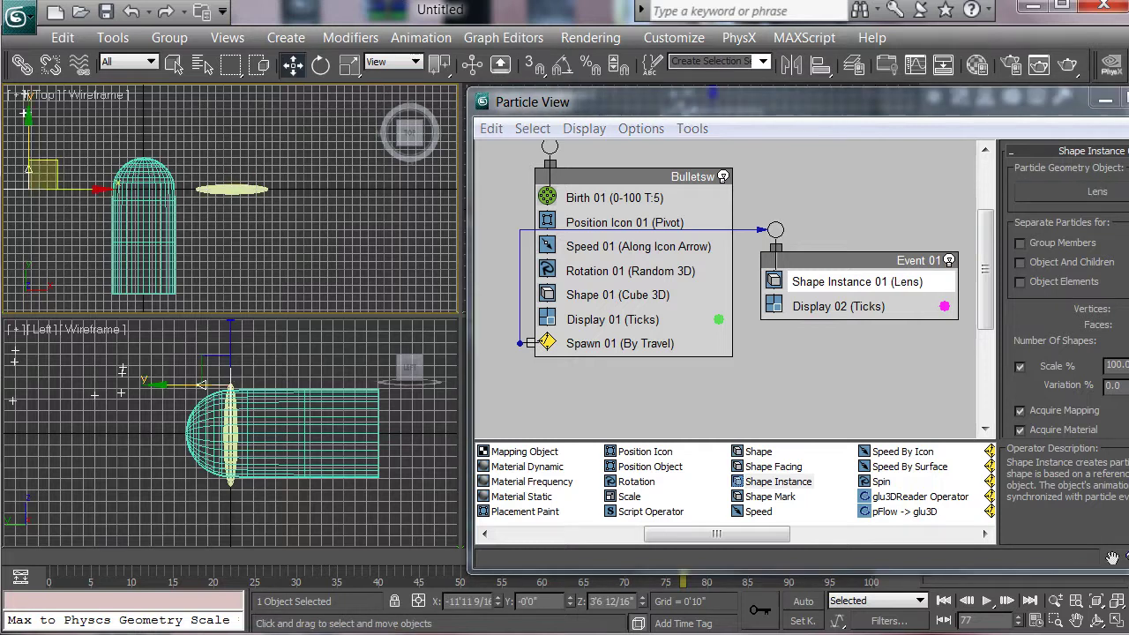
Step: Set Event 01's Display operator to Geometry and inspect the lens trails in the Left view
click(824, 307)
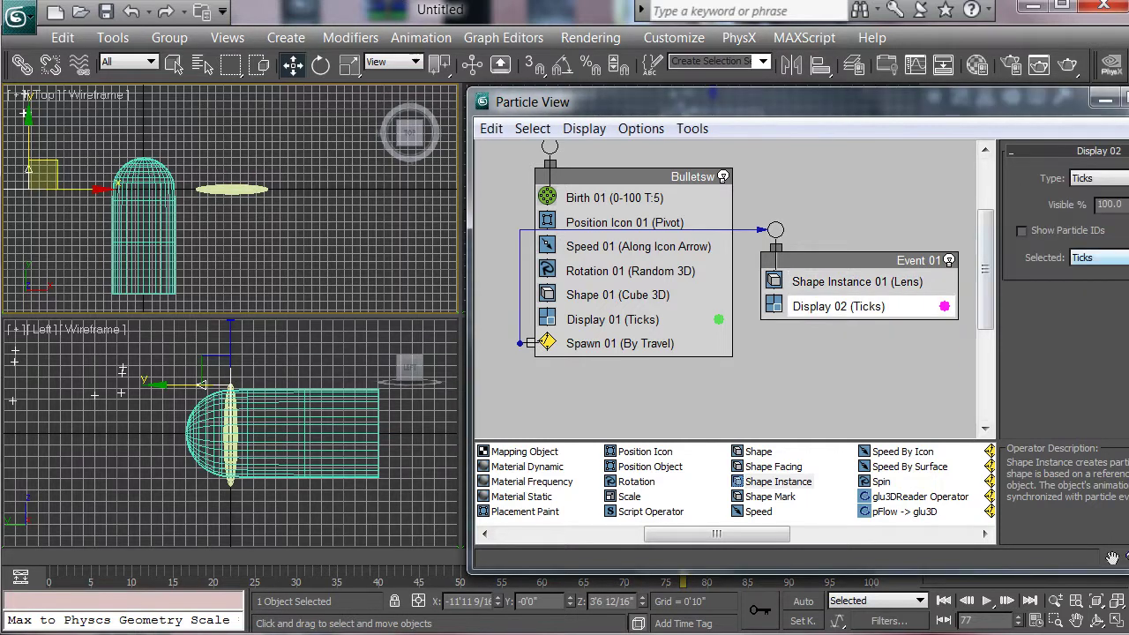
click(1099, 178)
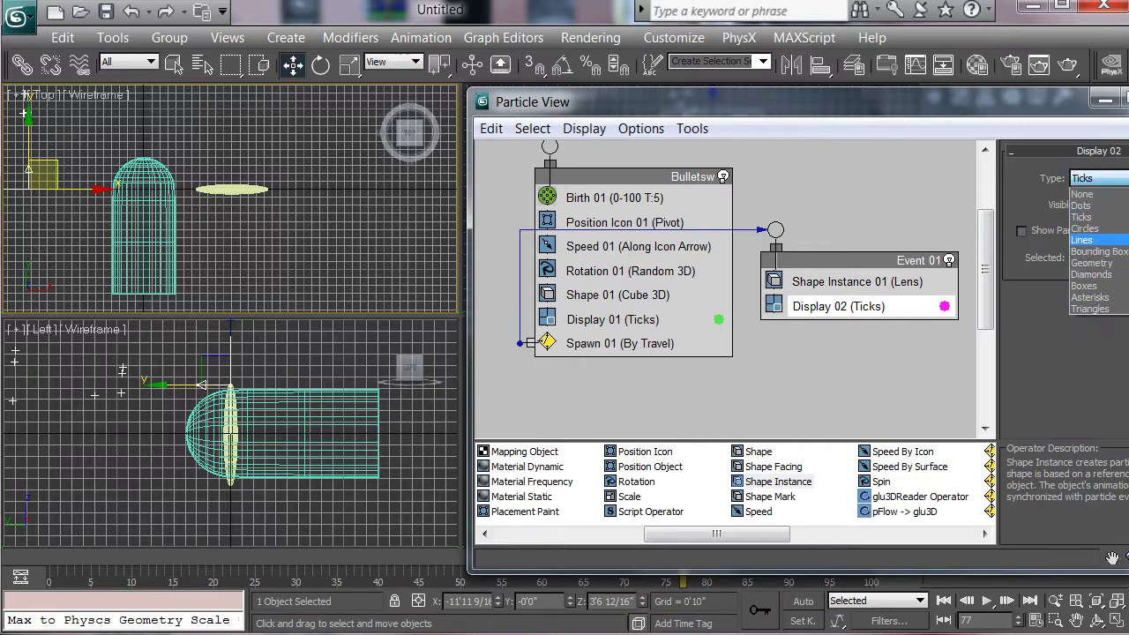
click(1092, 263)
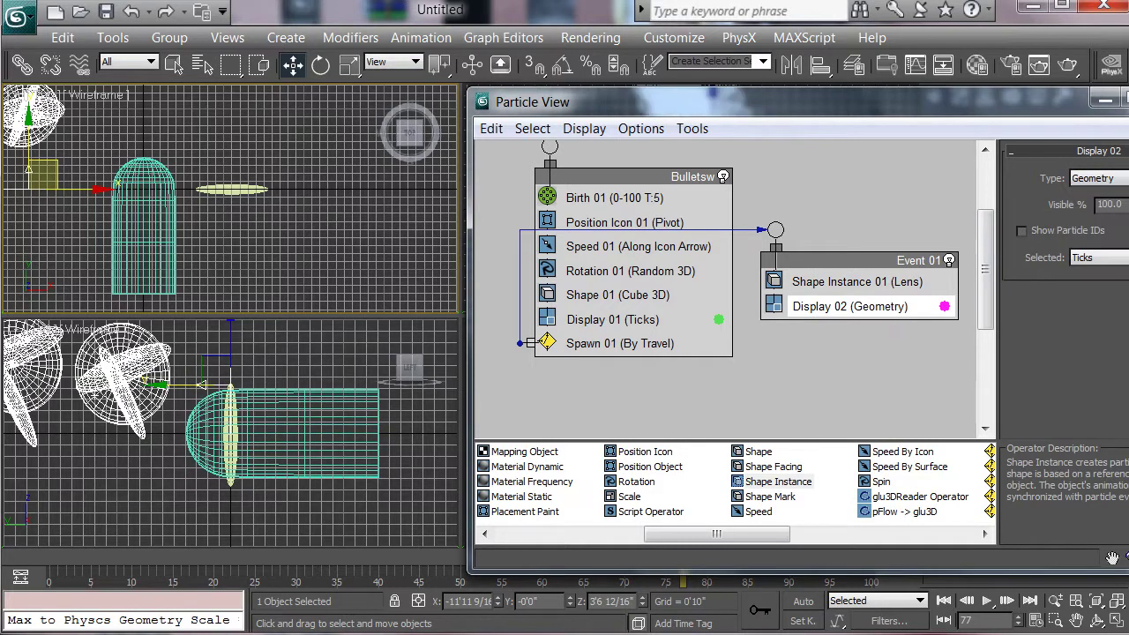
middle_drag(203, 423, 387, 431)
scroll(387, 430, down, 8)
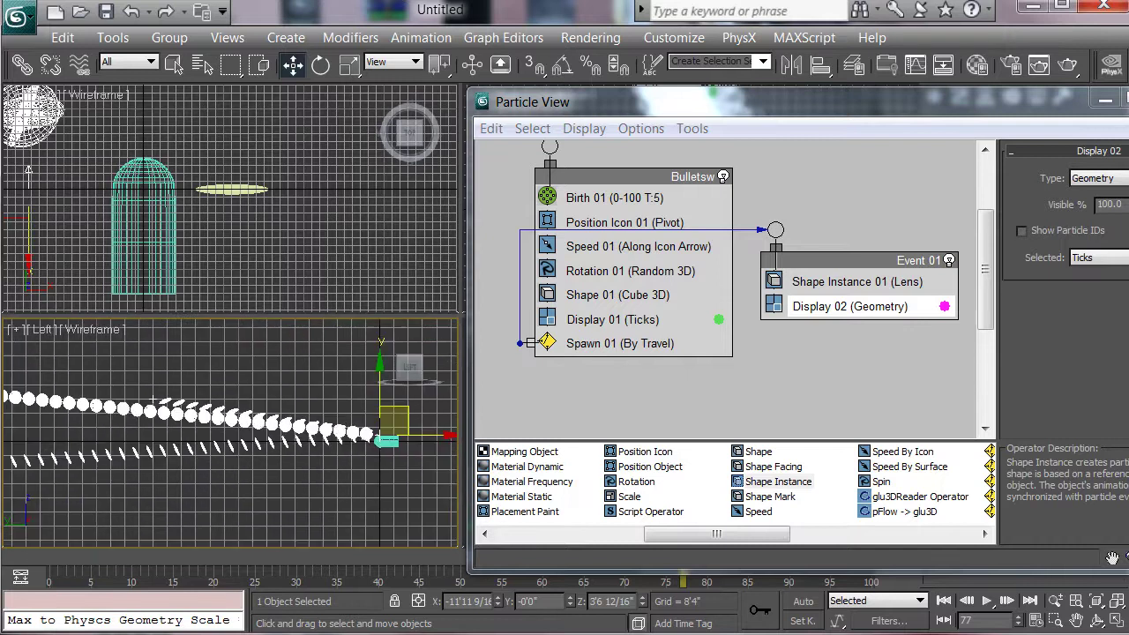
middle_drag(251, 436, 190, 479)
scroll(210, 428, up, 7)
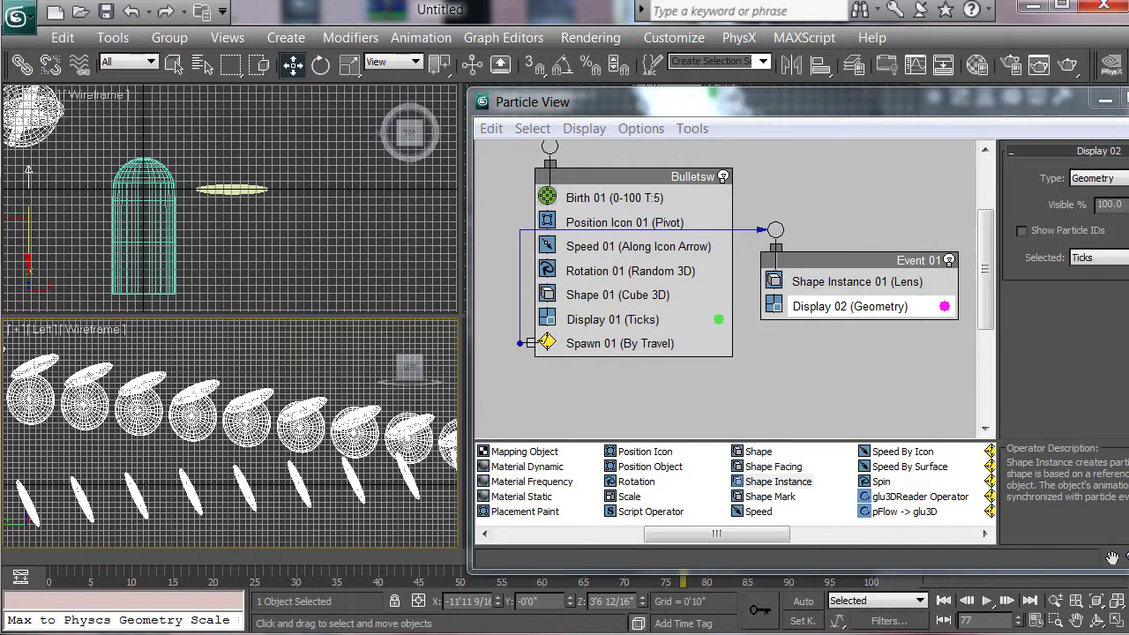
Step: Replace the Cube Shape operator in the bullets event with a Shape Instance that uses the Bullet object
click(617, 295)
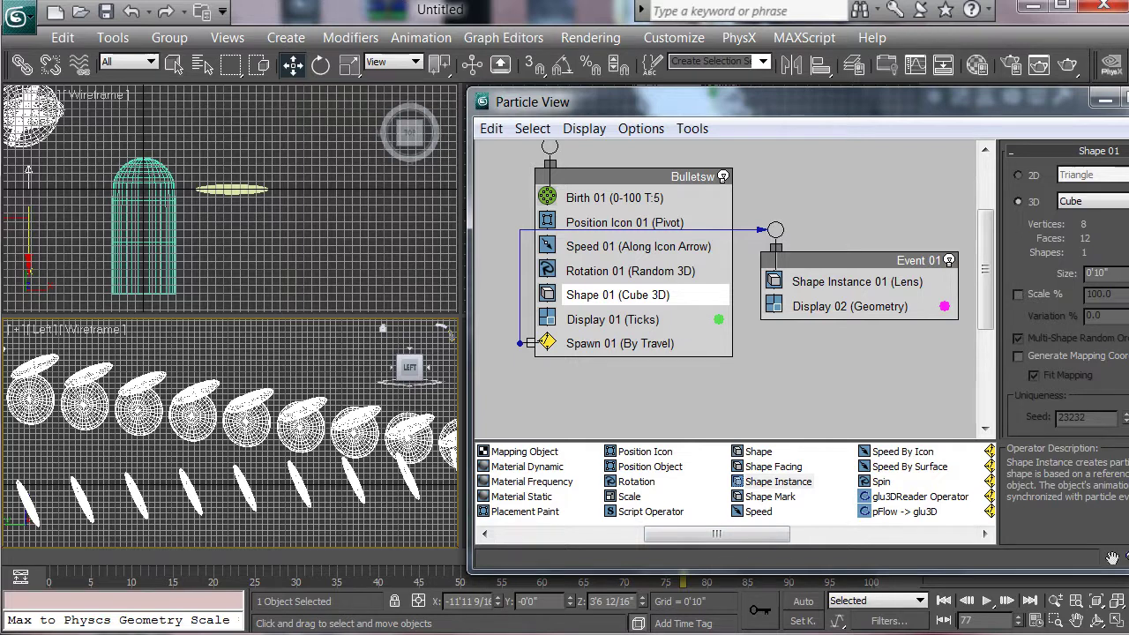
drag(776, 482, 734, 295)
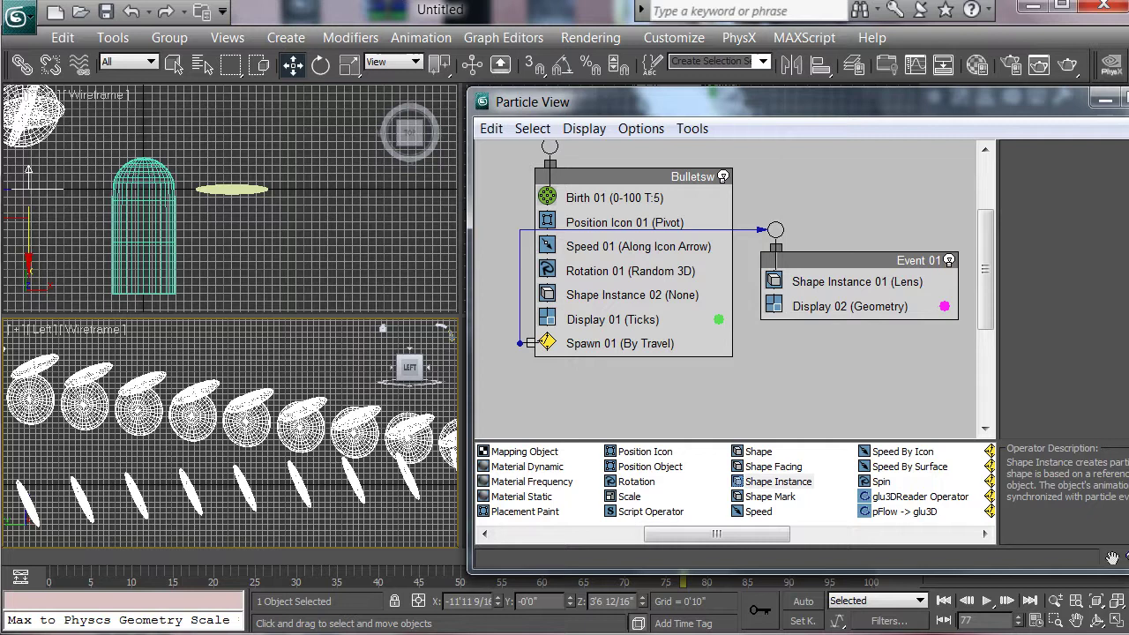
click(657, 296)
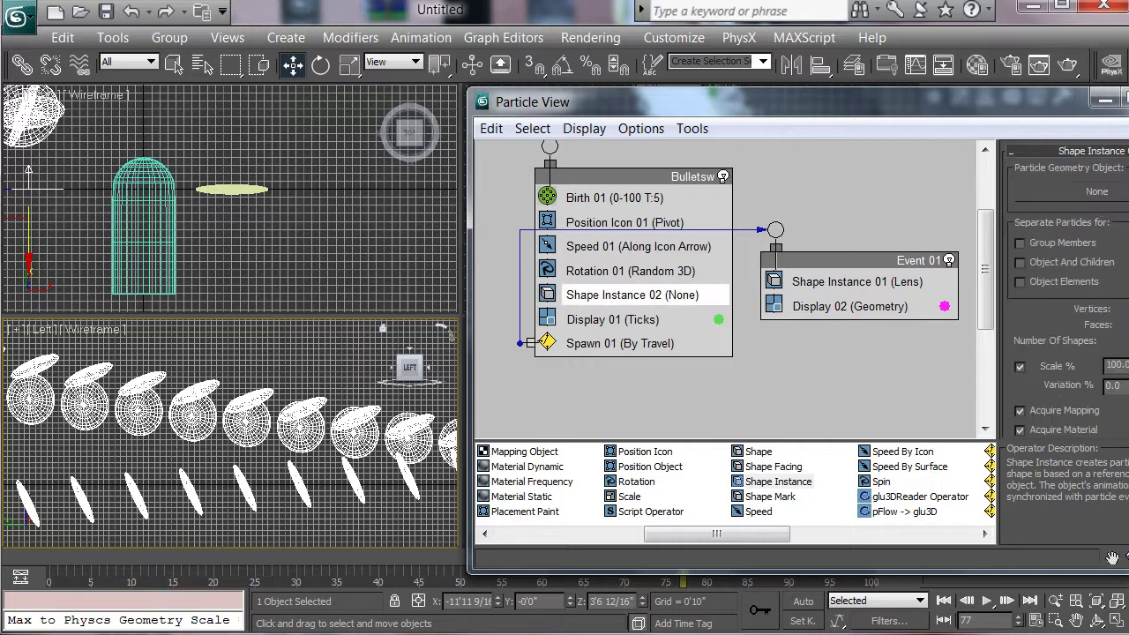
click(1097, 192)
click(150, 243)
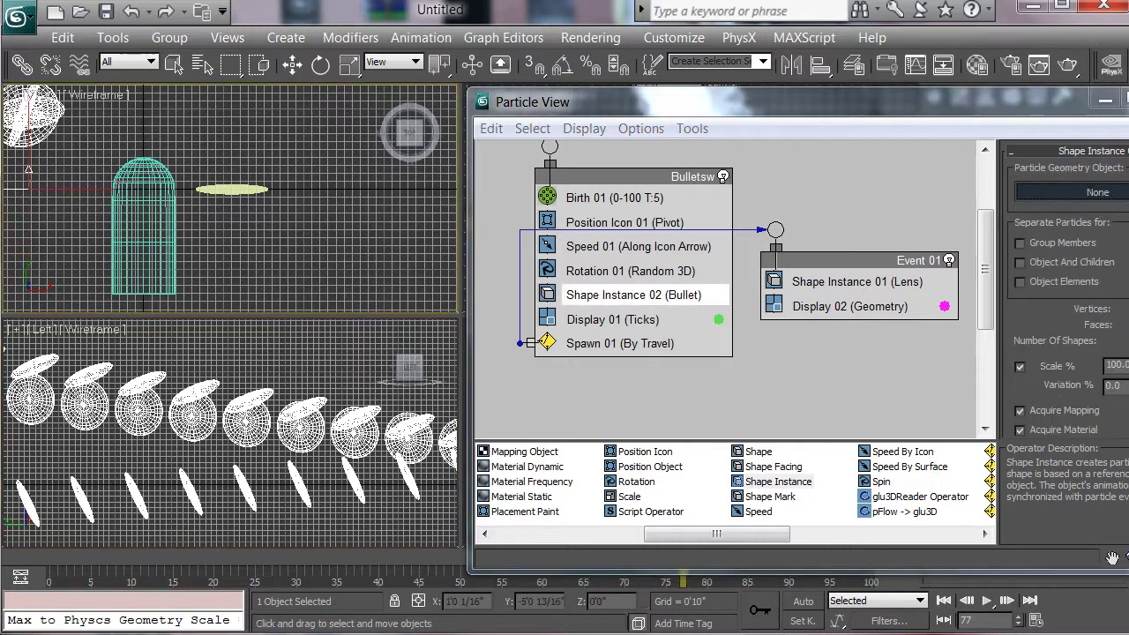
Step: Set the bullets event's Display operator to Geometry
scroll(54, 389, down, 5)
scroll(54, 390, down, 2)
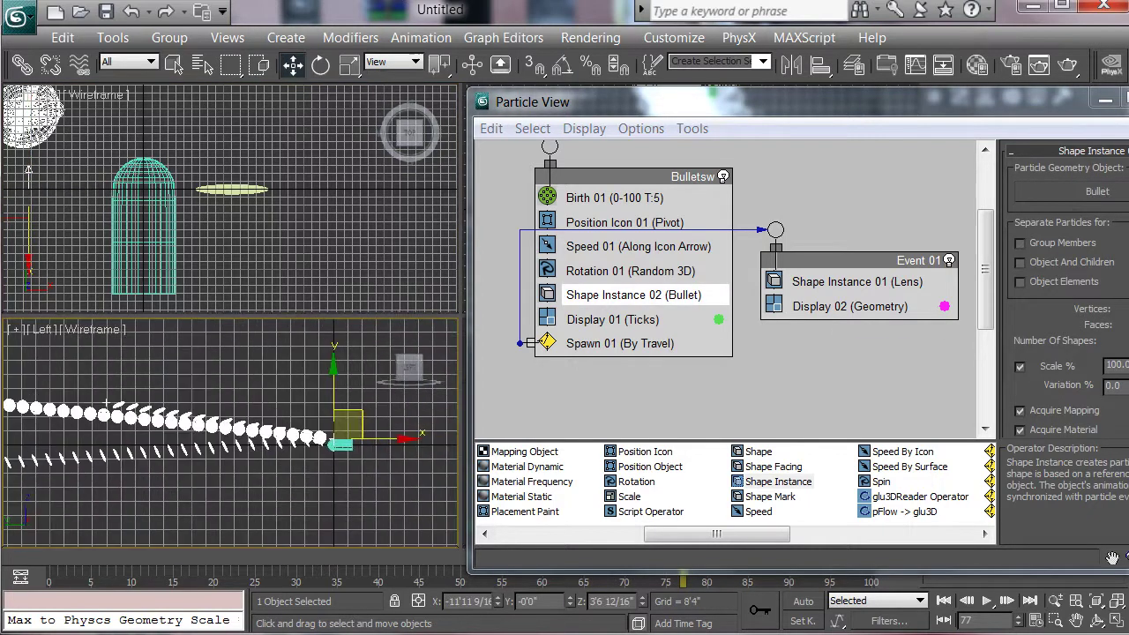
middle_drag(106, 403, 195, 402)
click(648, 319)
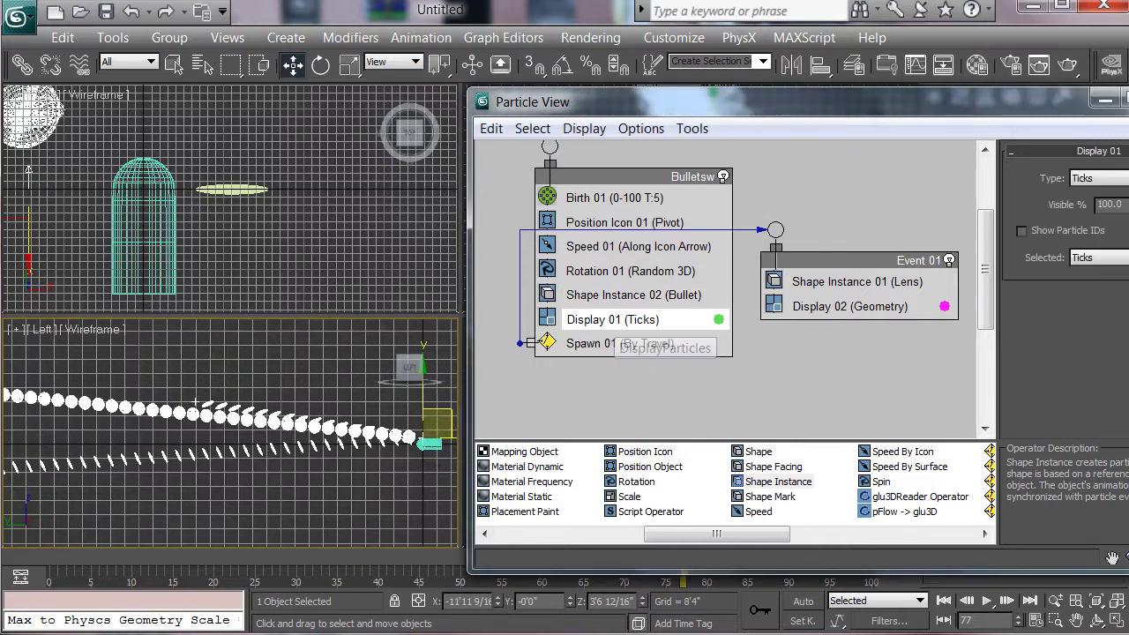
click(1098, 178)
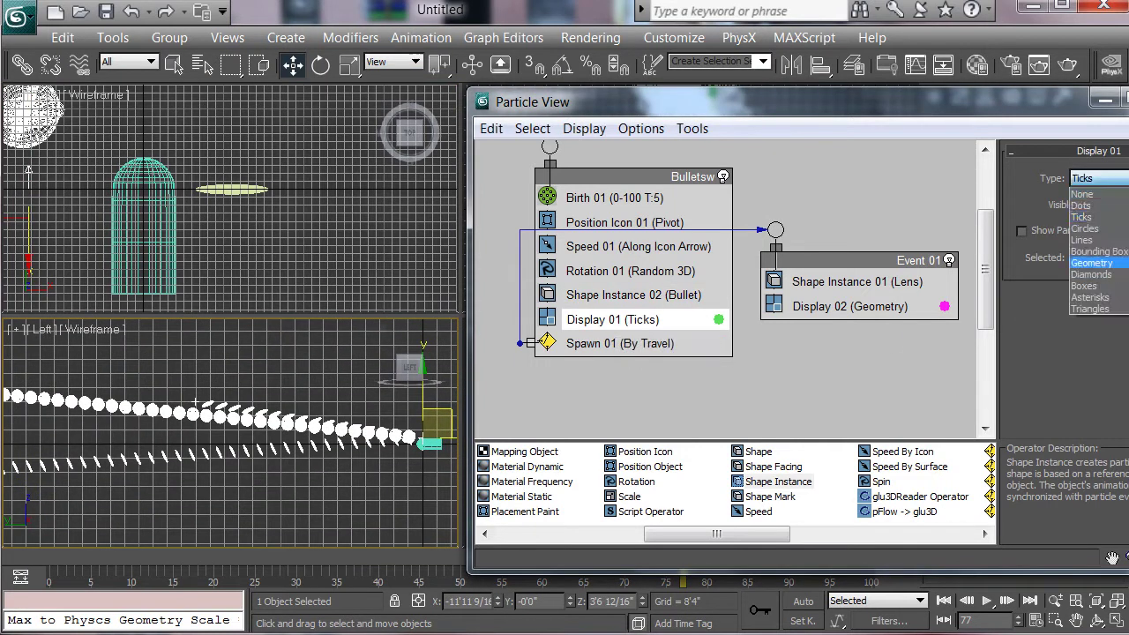
click(1094, 263)
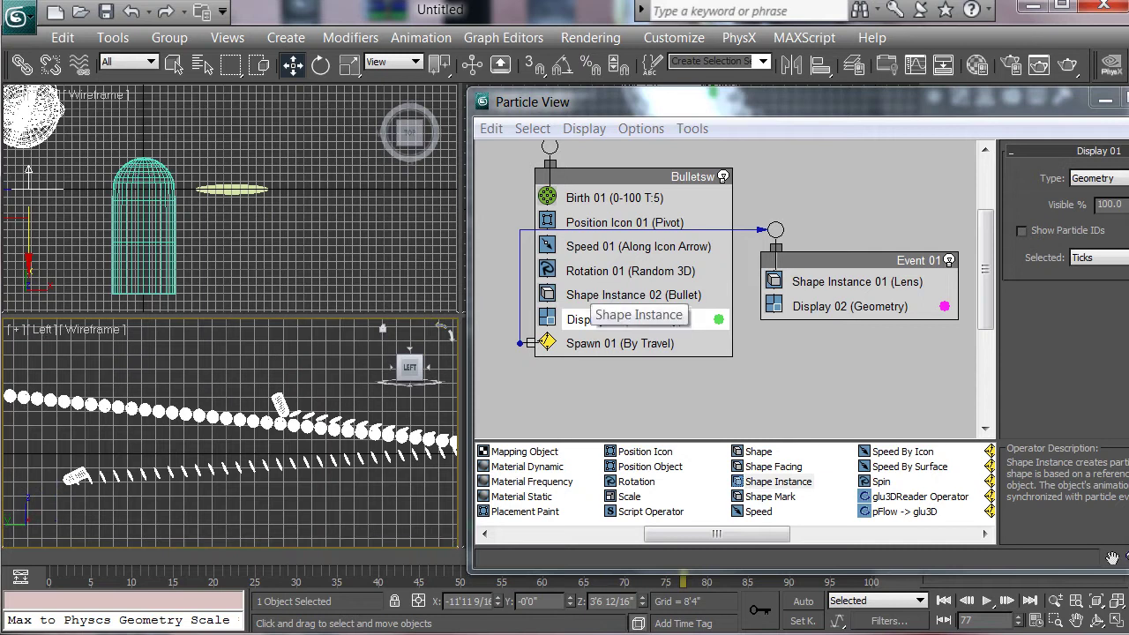
Step: Set the bullets event's Rotation operator to the Speed Space orientation matrix
click(604, 272)
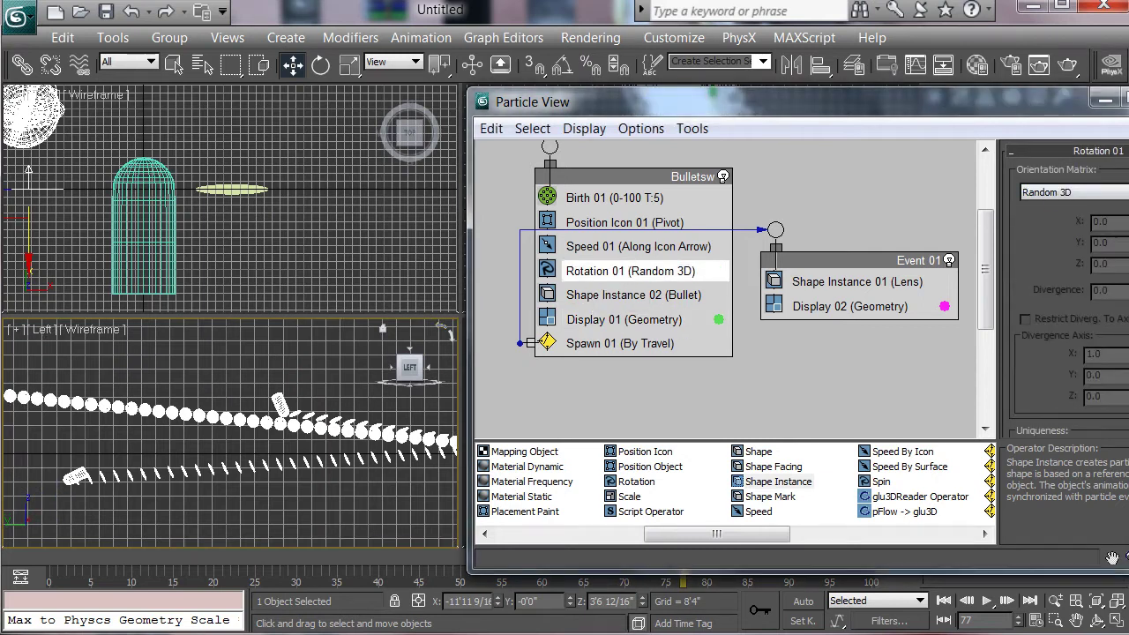
click(1085, 192)
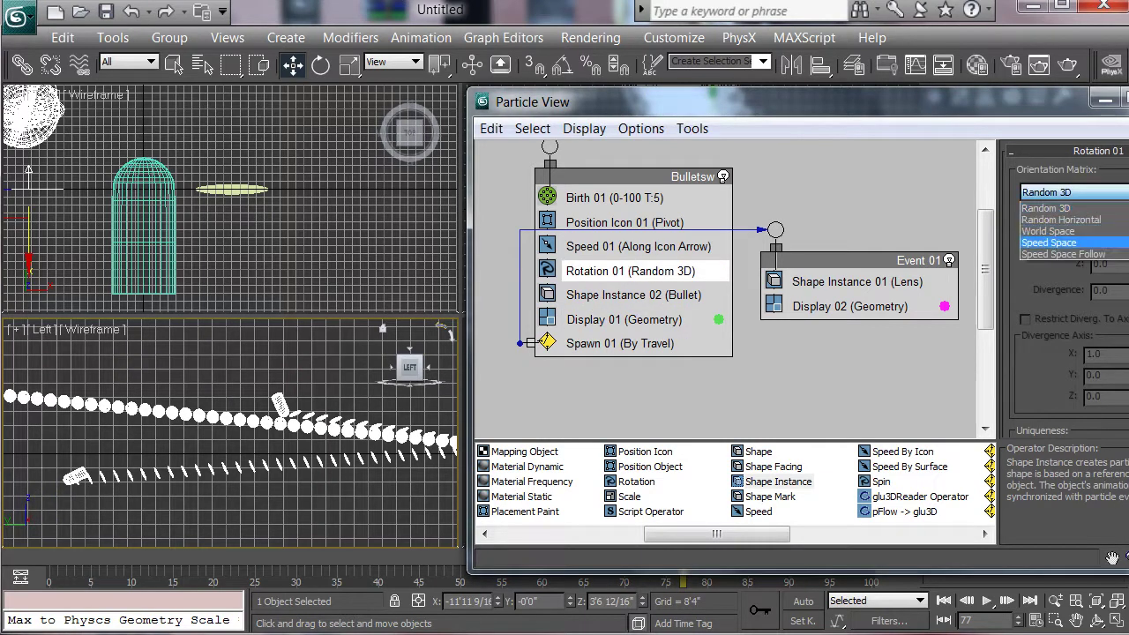
click(1049, 243)
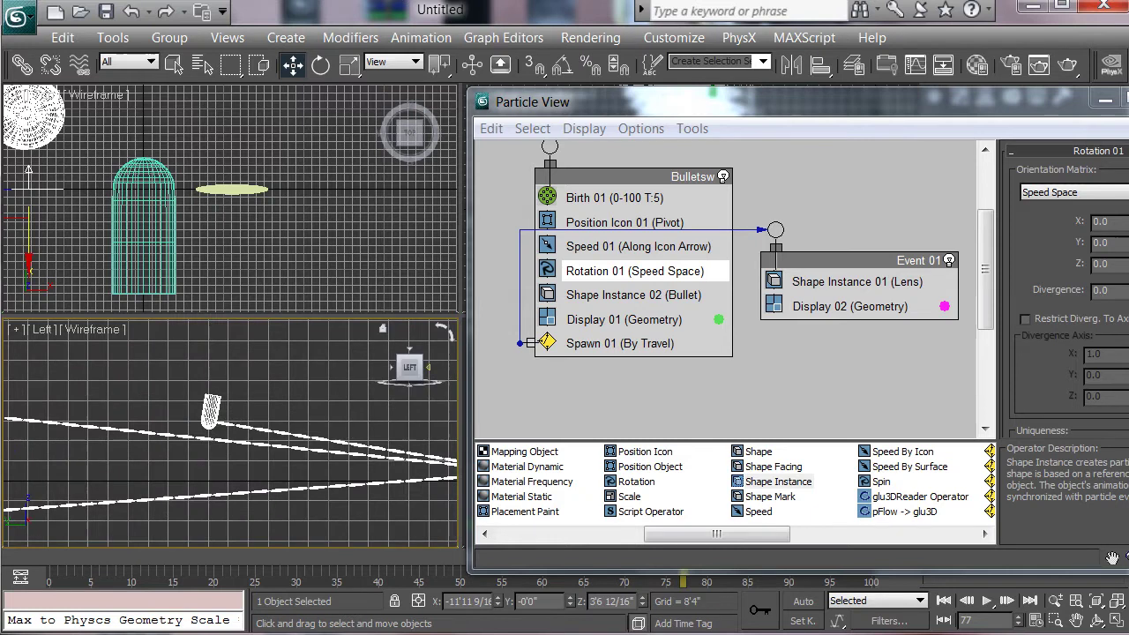
Step: Set the Rotation operator's Y angle to -90 and check the particle orientation in the Left view
scroll(1112, 557, down, 2)
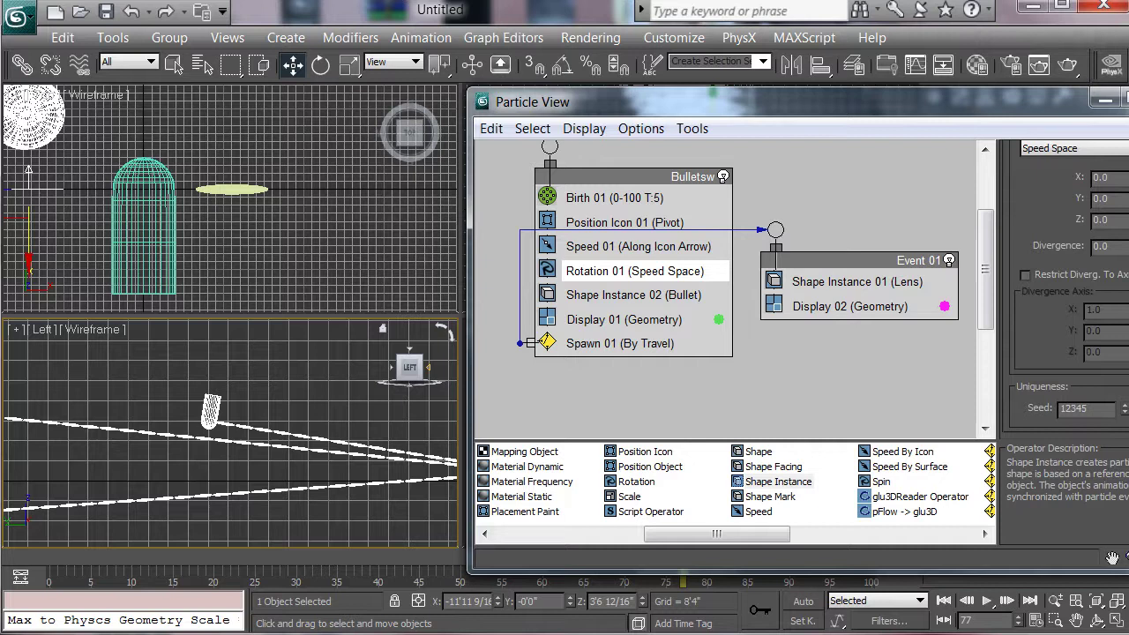
drag(1128, 220, 1128, 339)
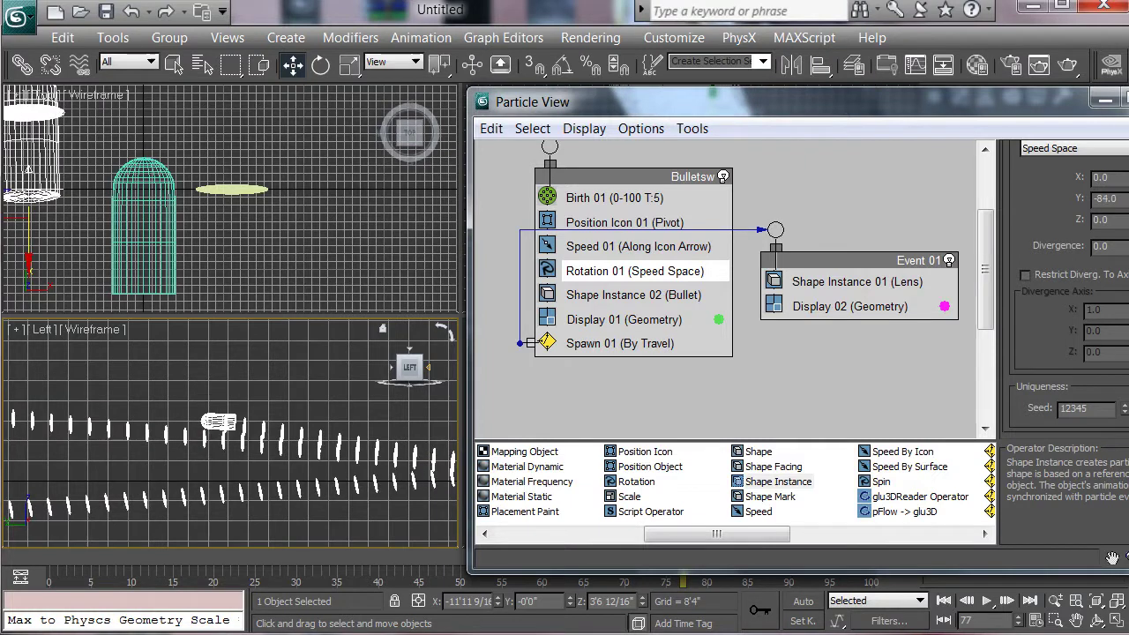
text(-89.5)
key(Return)
text(-90)
key(Return)
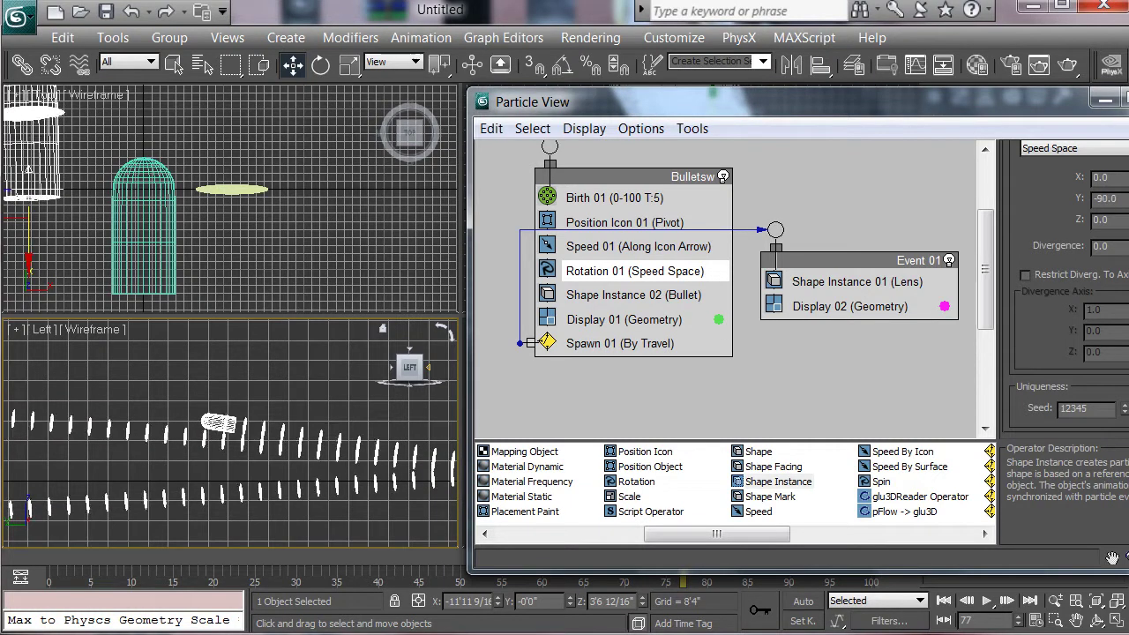
middle_drag(203, 460, 119, 415)
scroll(229, 436, down, 2)
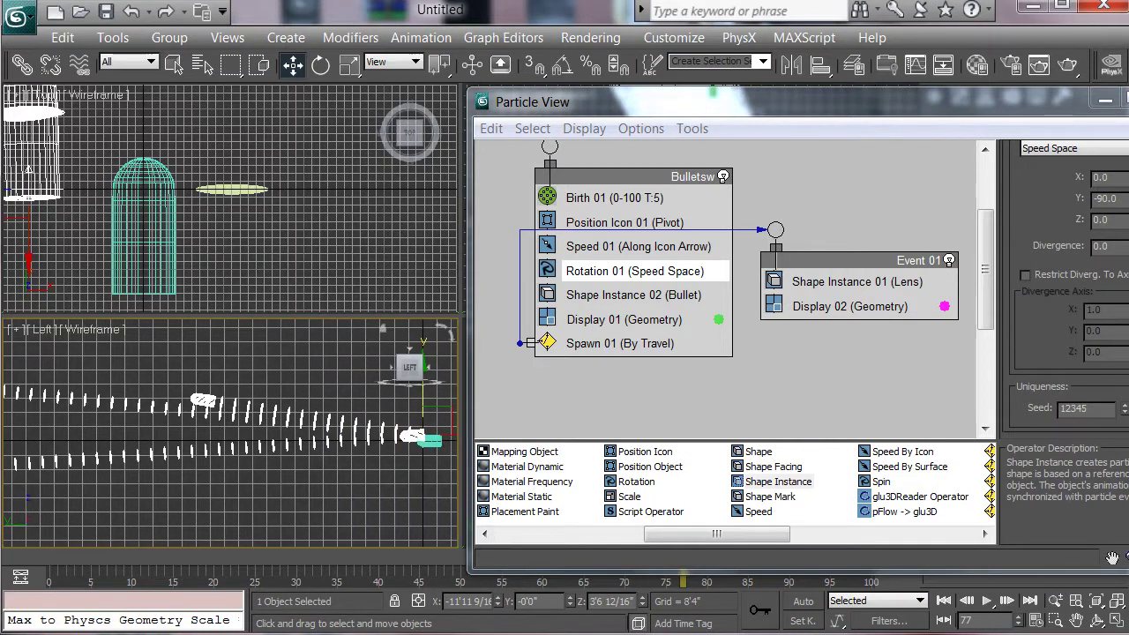
Step: Put Particle View away and examine up close in the Perspective view where the trail lenses sit relative to a bullet
click(1118, 100)
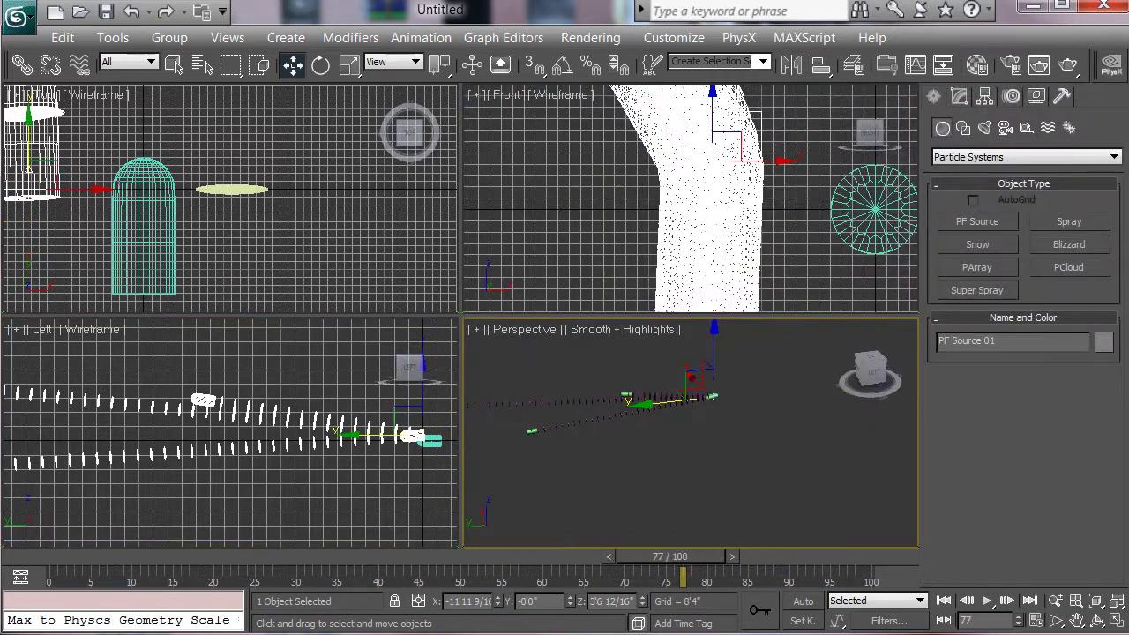
scroll(713, 397, up, 5)
scroll(873, 473, up, 6)
middle_drag(712, 388, 871, 482)
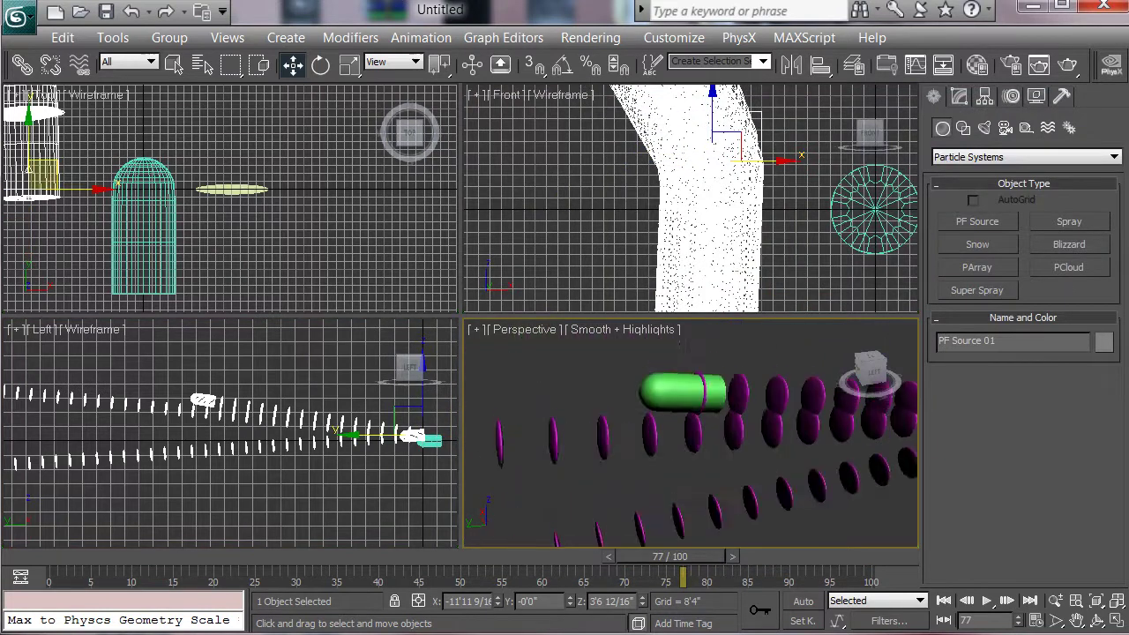
scroll(685, 388, up, 5)
middle_drag(649, 436, 848, 406)
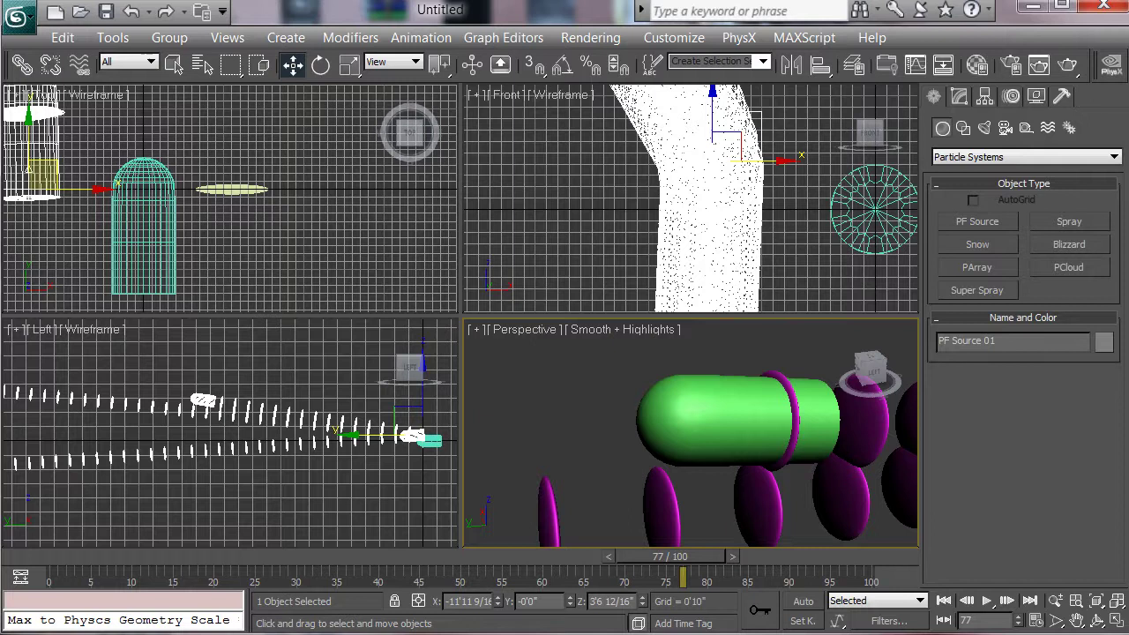
Step: Move the Bullet object's pivot to the centre of its flat base, and step back to frame 76 to check the trail
middle_drag(194, 212, 245, 210)
click(195, 220)
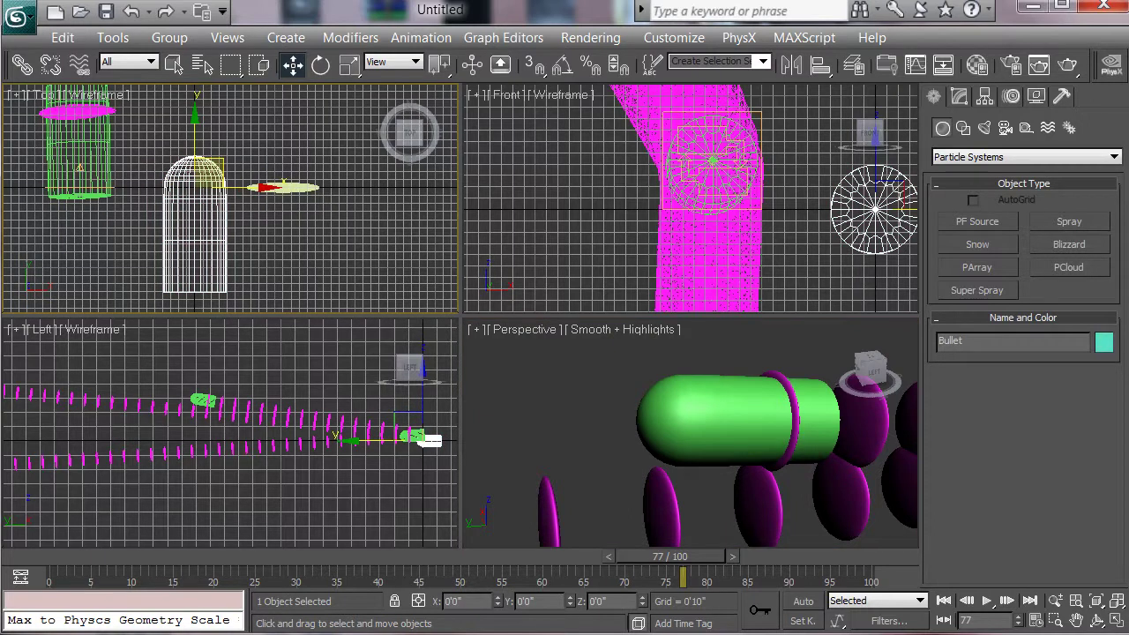
click(959, 97)
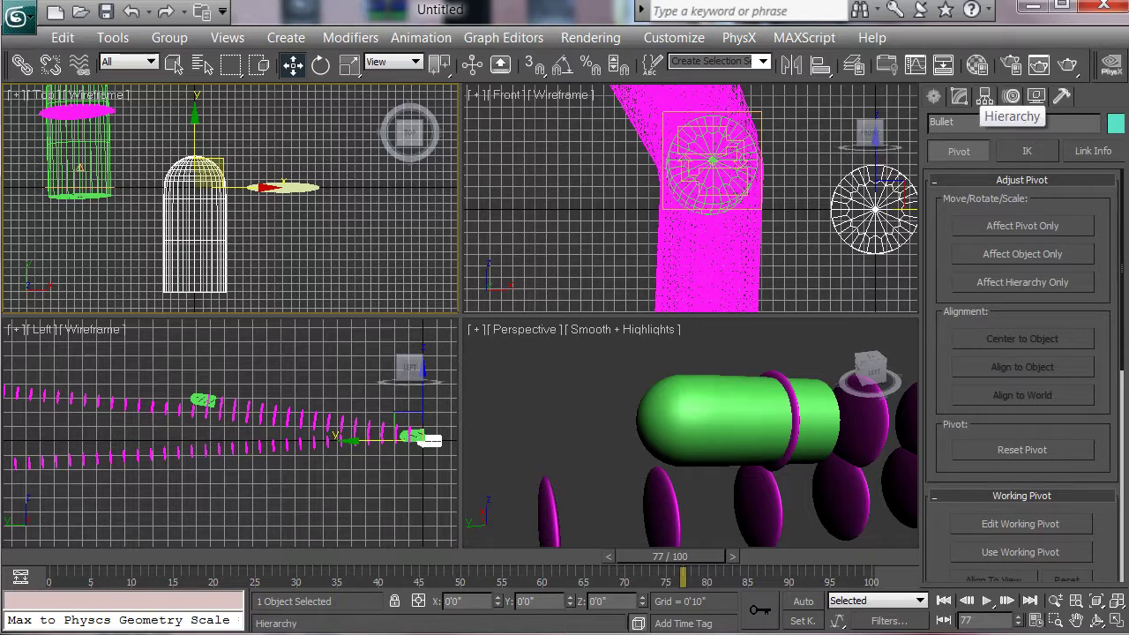
click(1023, 225)
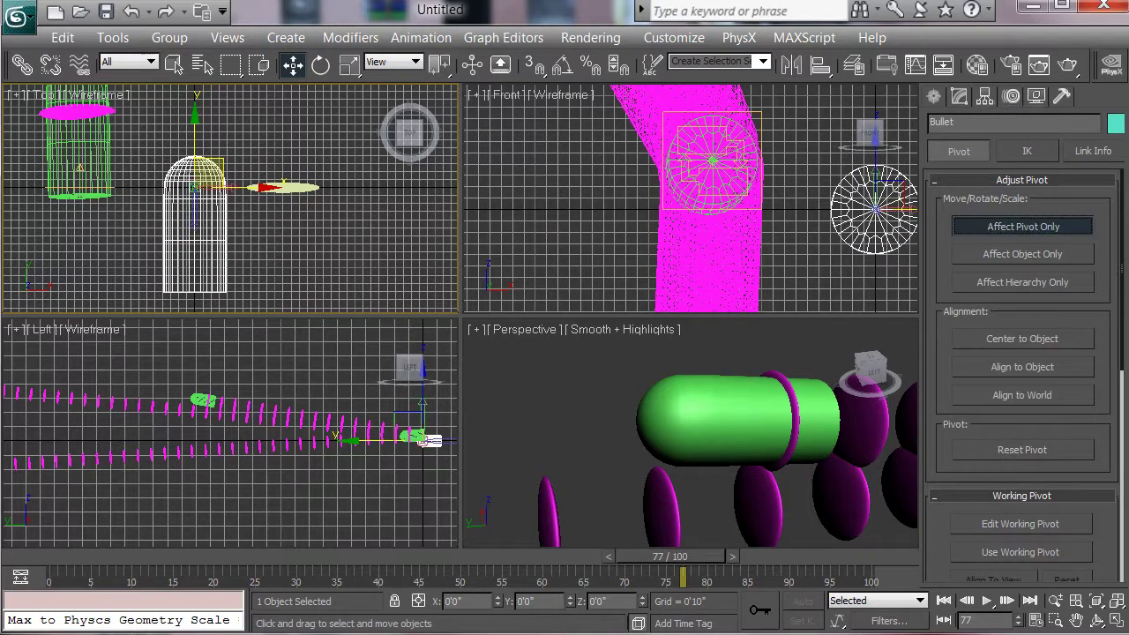
drag(195, 145, 195, 220)
drag(430, 440, 430, 441)
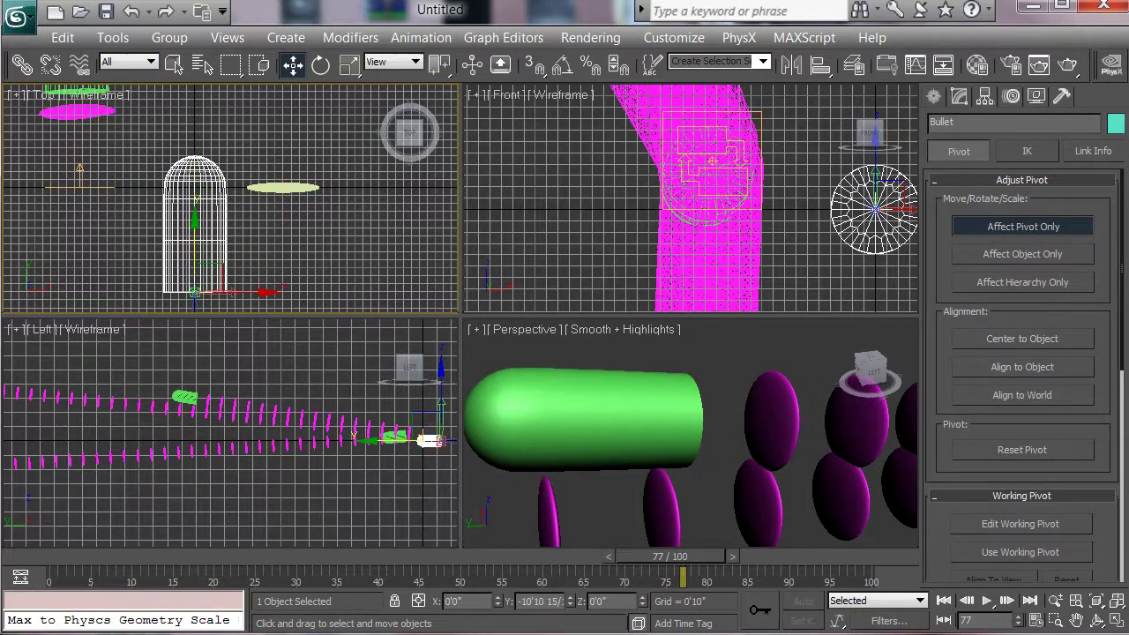
click(1022, 227)
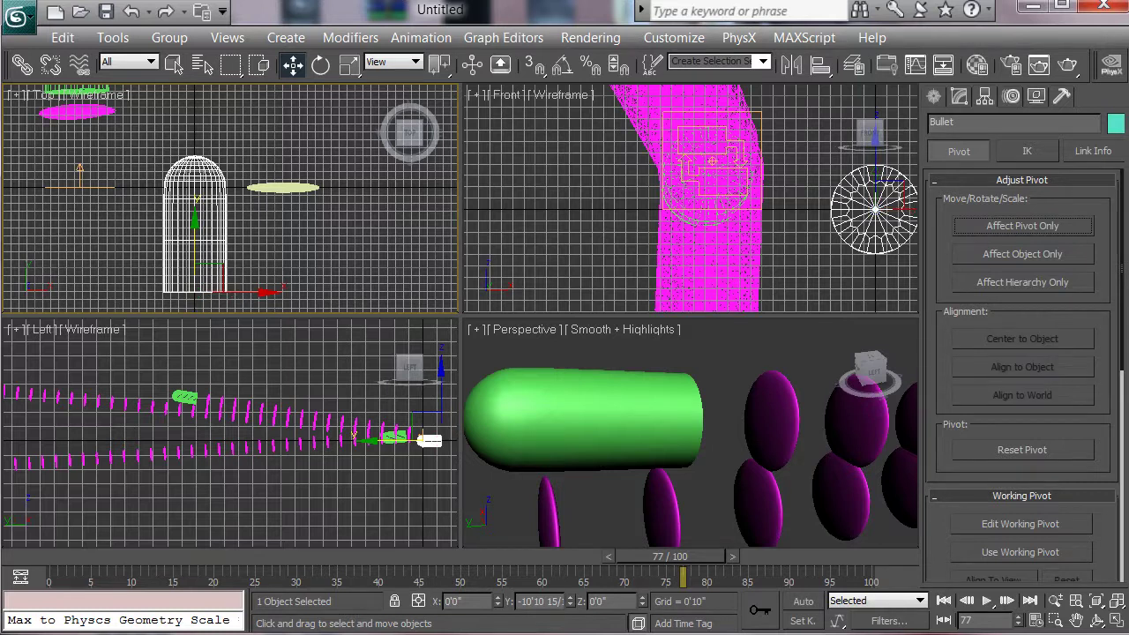
middle_drag(238, 251, 244, 159)
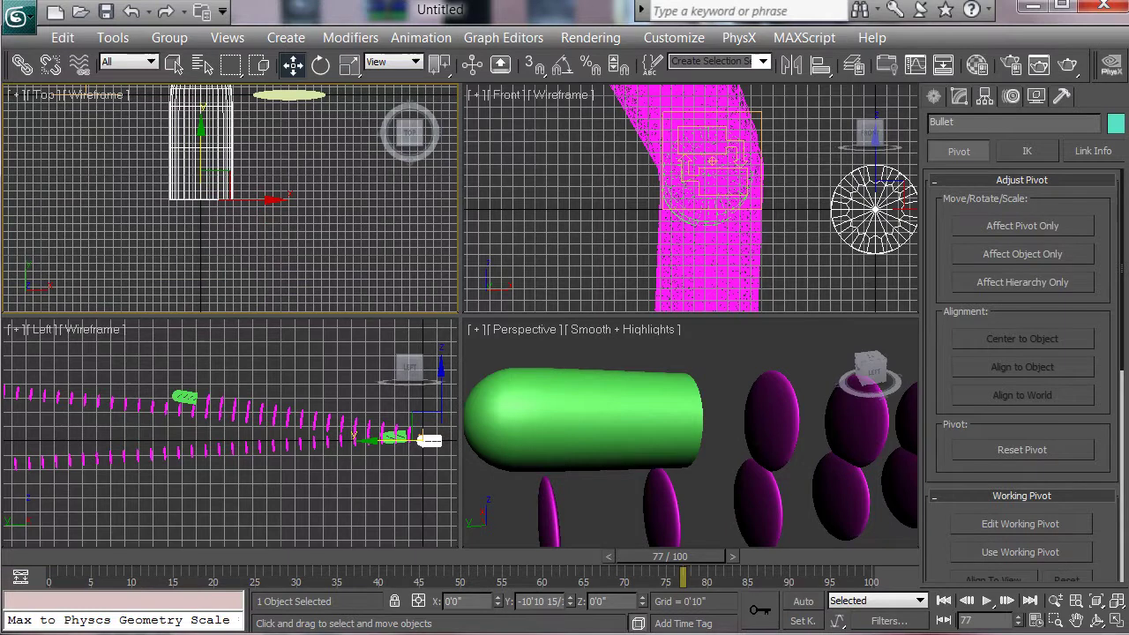
key(comma)
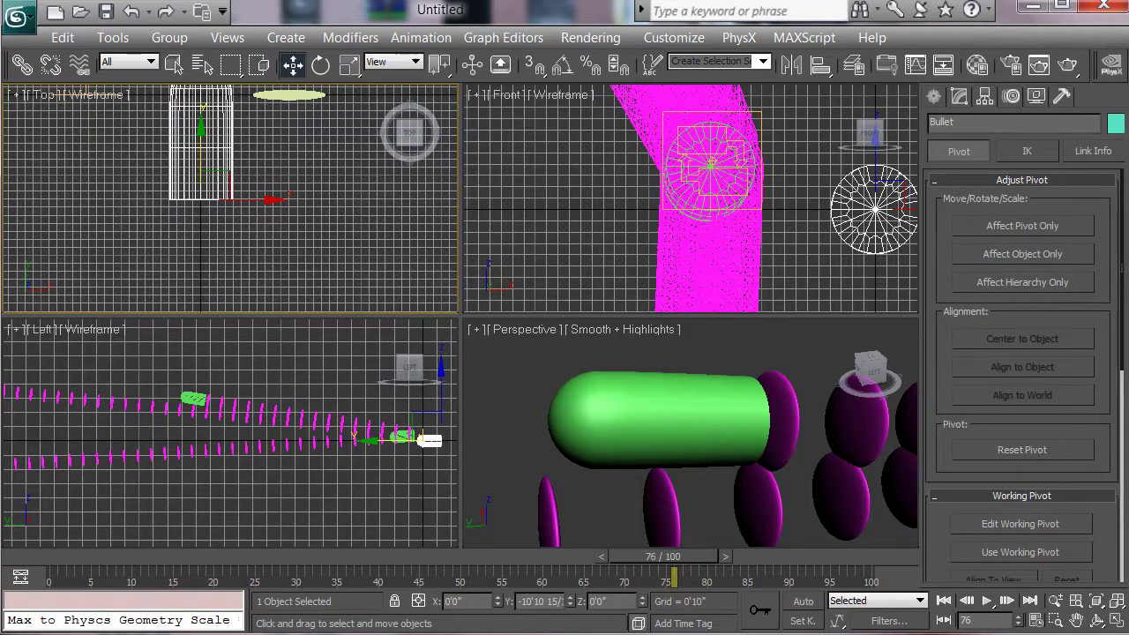
Step: Advance the animation to frame 100 and check the full length of the bullet trails in the Perspective view
scroll(817, 429, down, 10)
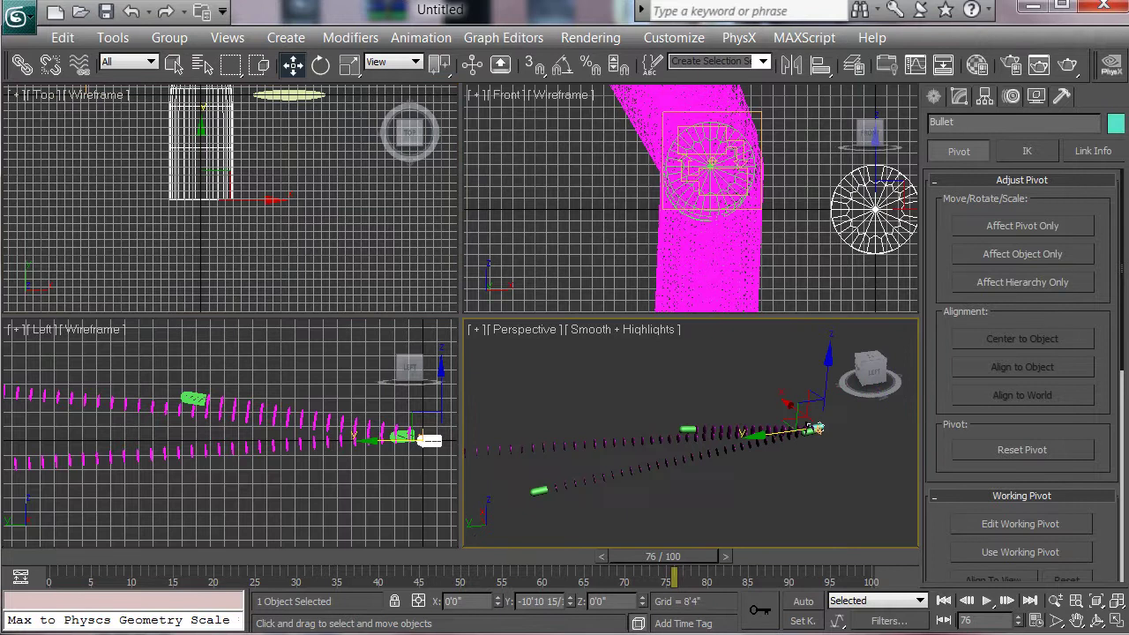
drag(674, 556, 847, 557)
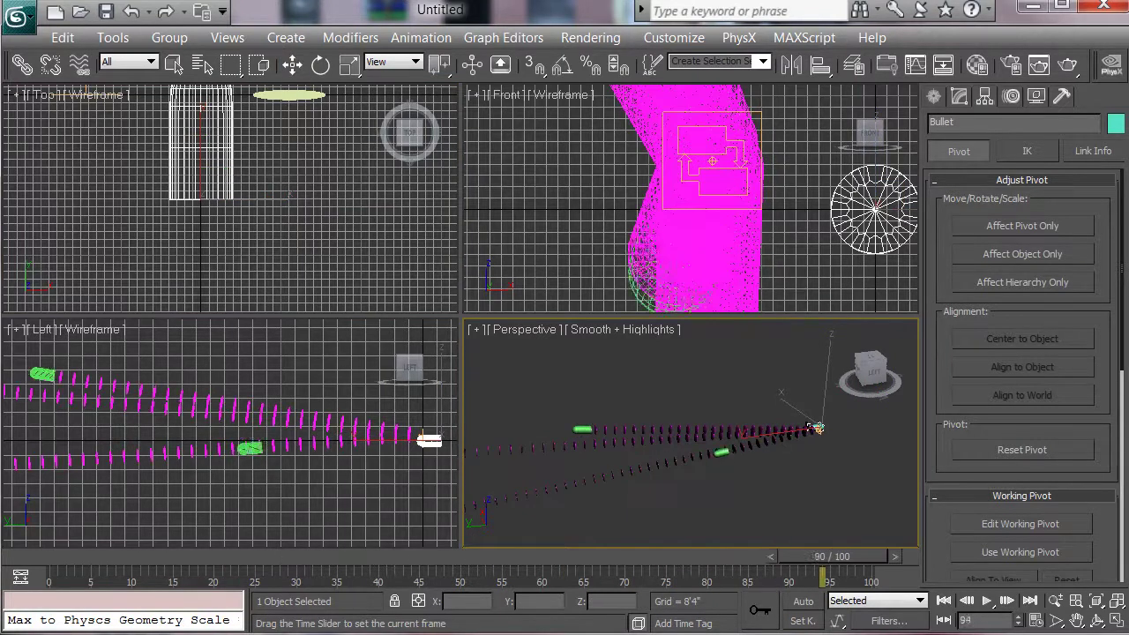
key(w)
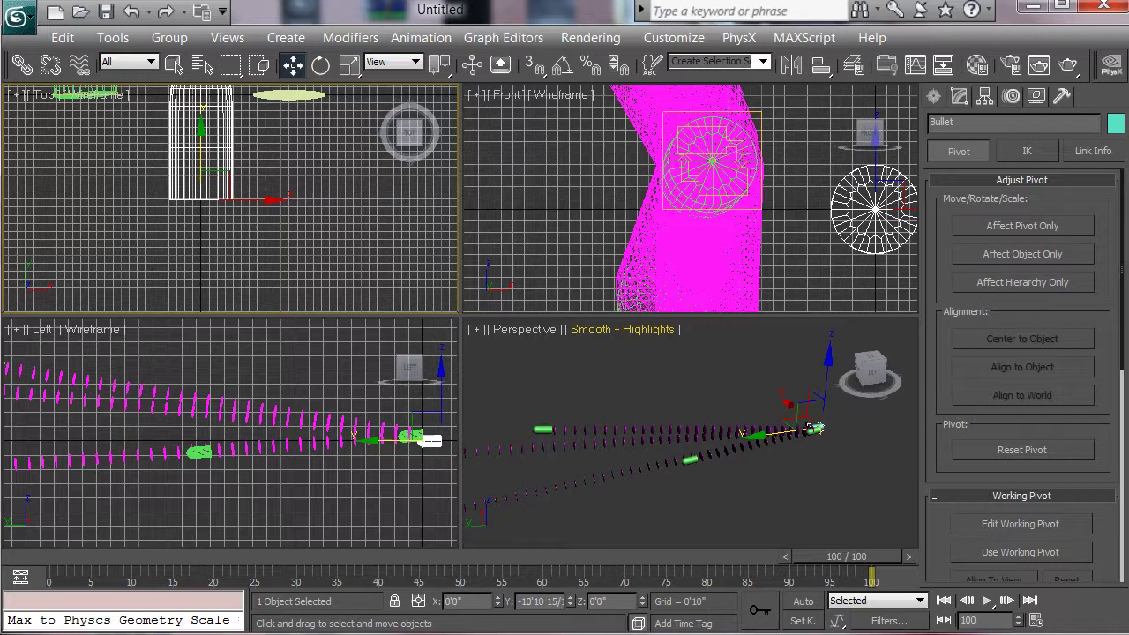
middle_drag(265, 199, 266, 234)
middle_drag(688, 441, 778, 411)
middle_drag(901, 401, 913, 397)
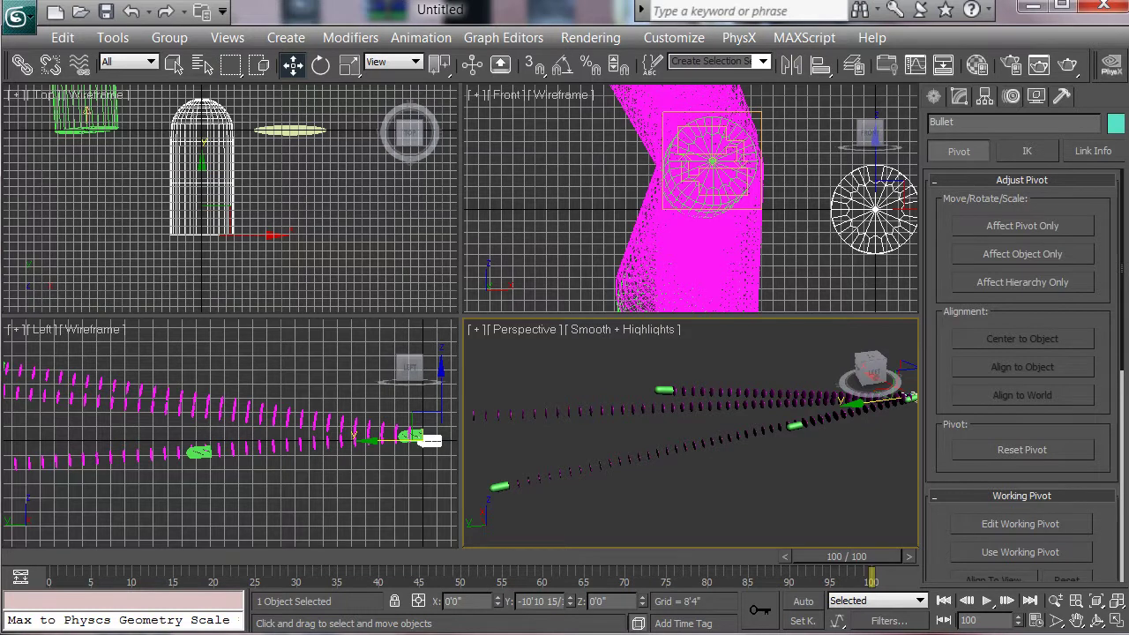
Step: Bring Particle View back and rename the spawned lens event as Trails
key(6)
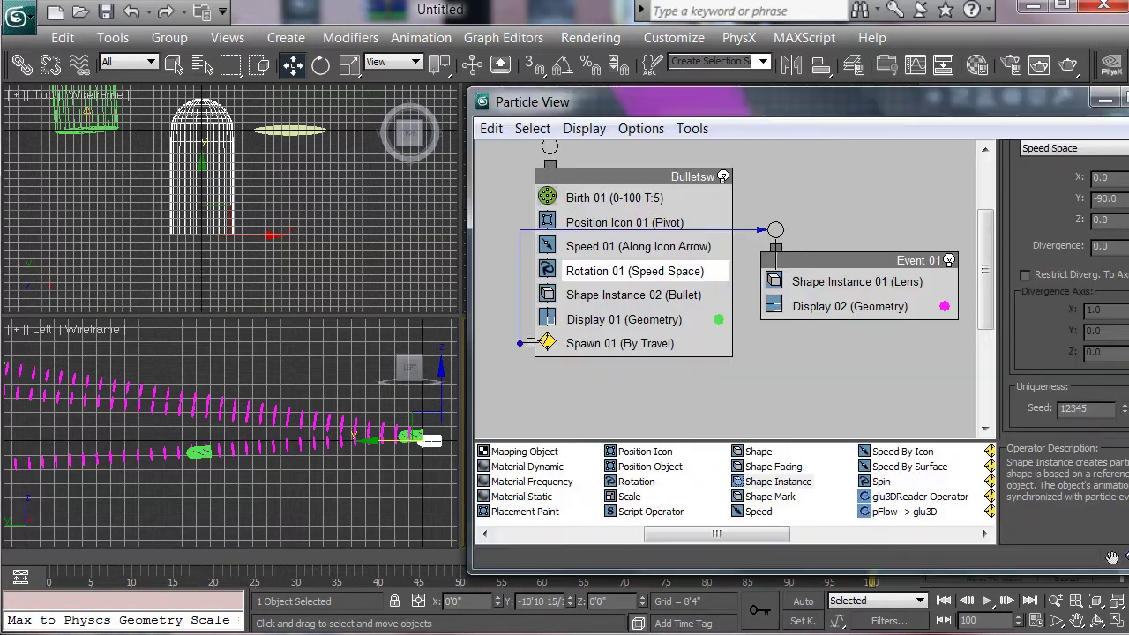
drag(618, 101, 190, 94)
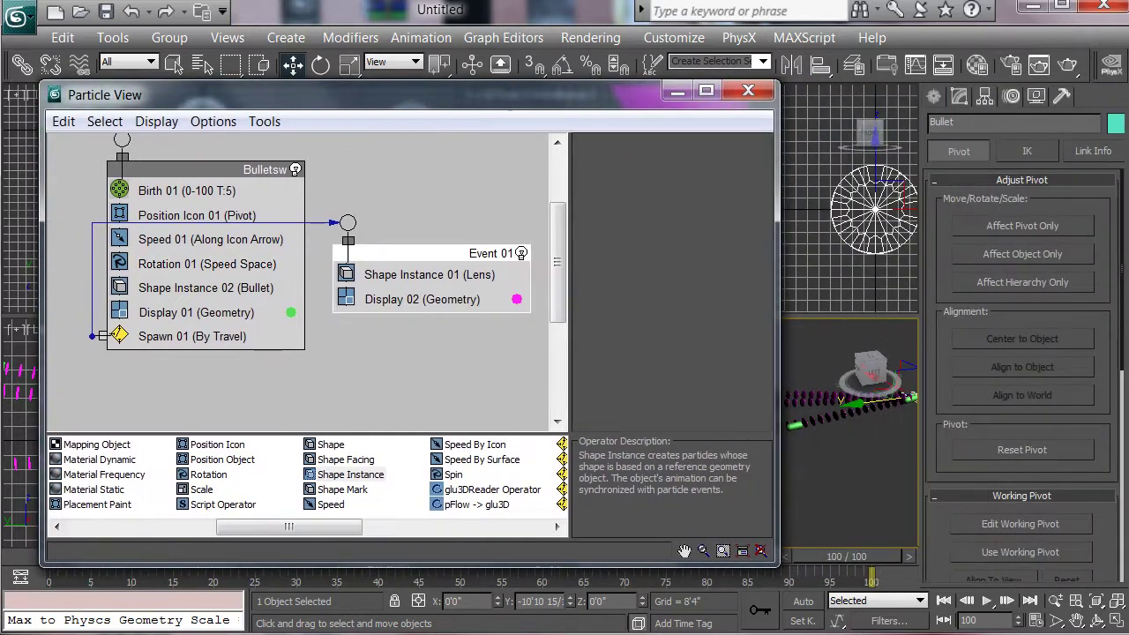
right_click(477, 255)
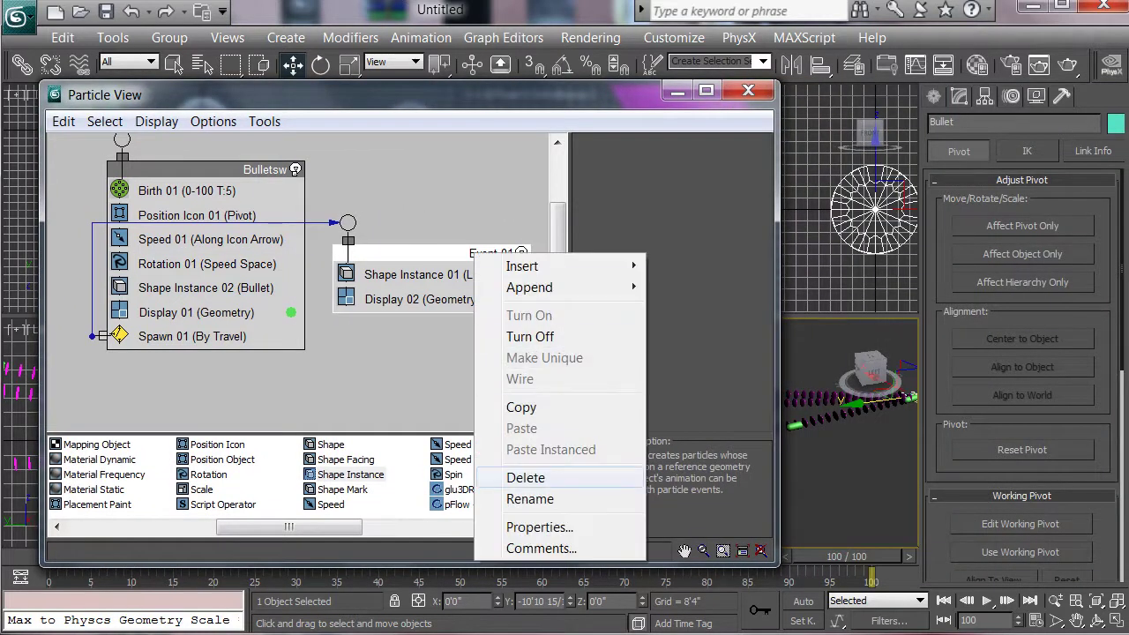
click(530, 499)
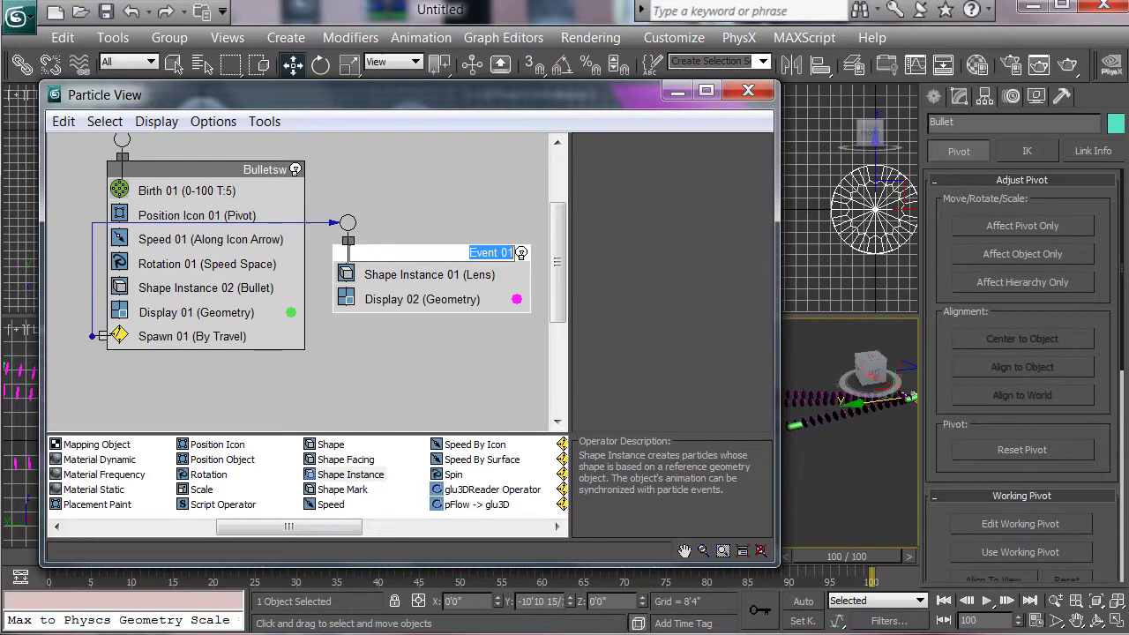
text(Trails)
key(Return)
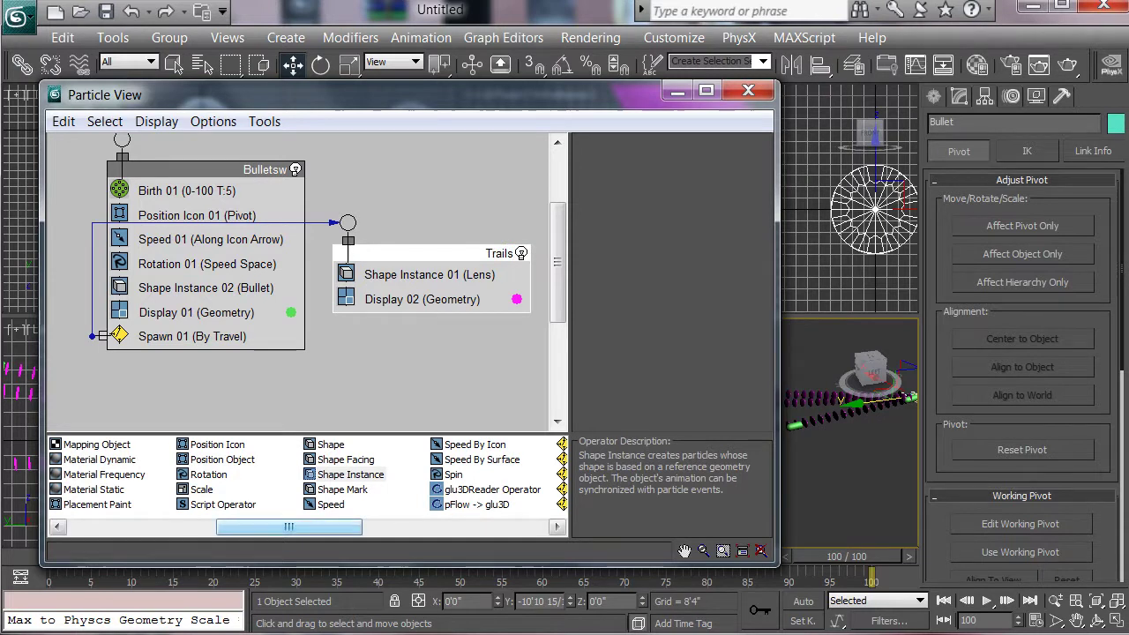
Step: Add a Scale operator to the Trails event between Shape Instance and Display, and show its parameters
drag(202, 490, 532, 288)
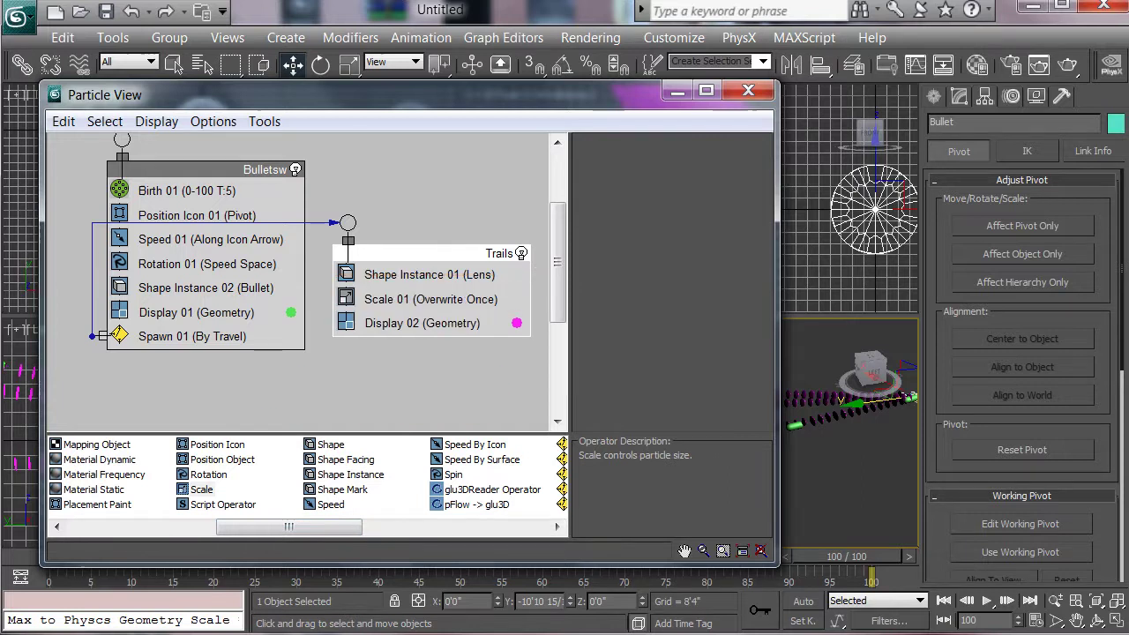
click(423, 299)
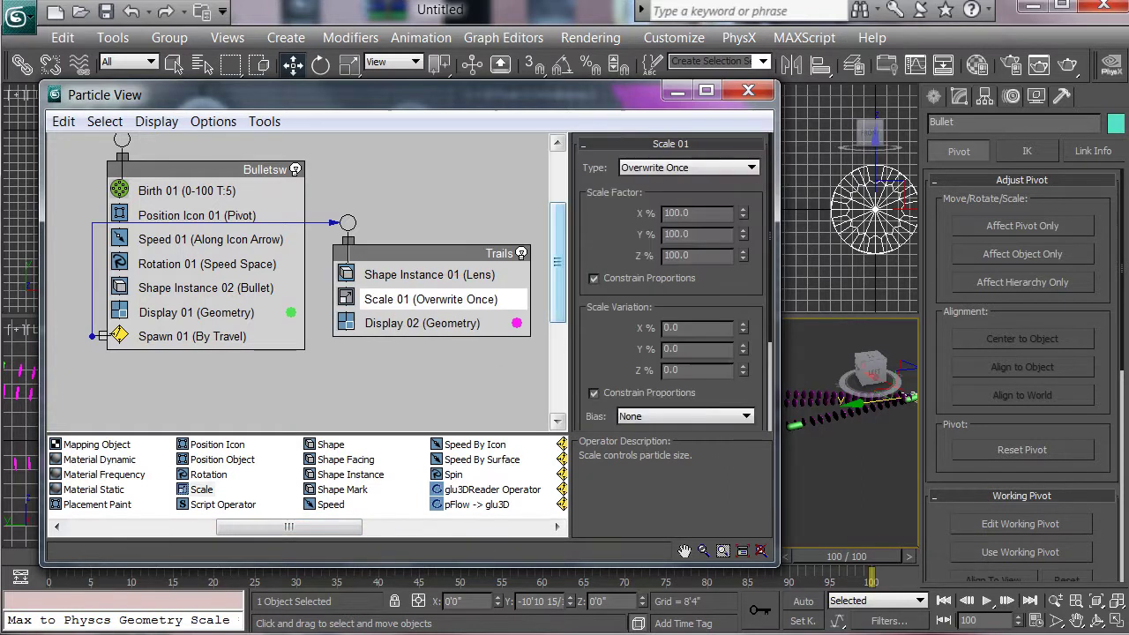
drag(265, 94, 271, 60)
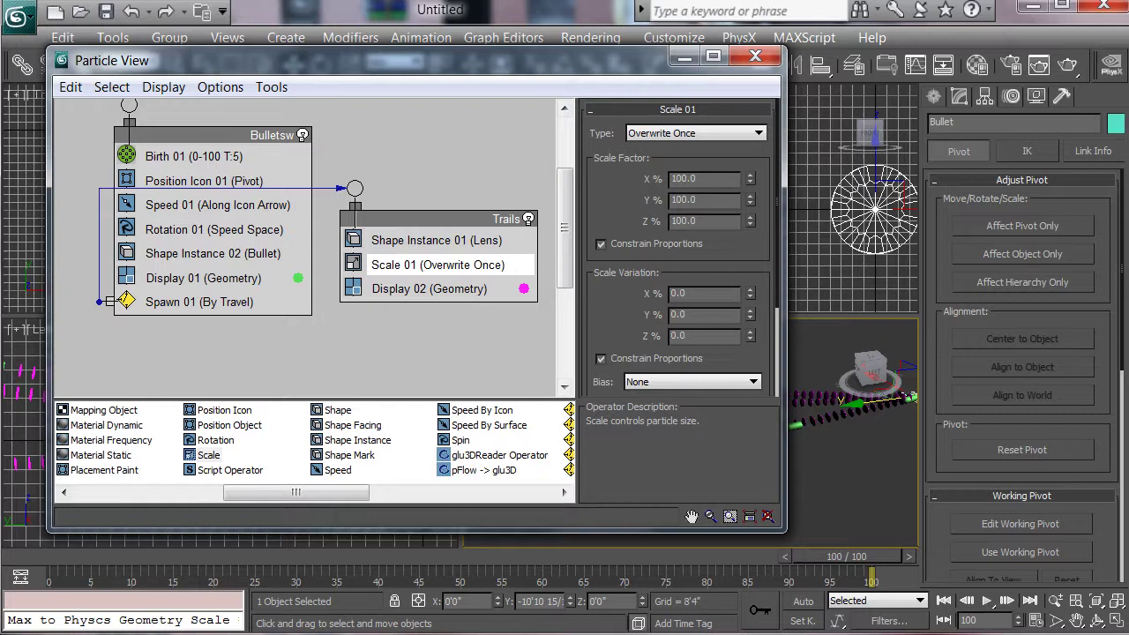
Step: Turn on Auto Key from frame 0 and key the Trails Scale operator's proportional scale factor at 130% on frame 25
drag(847, 557, 71, 557)
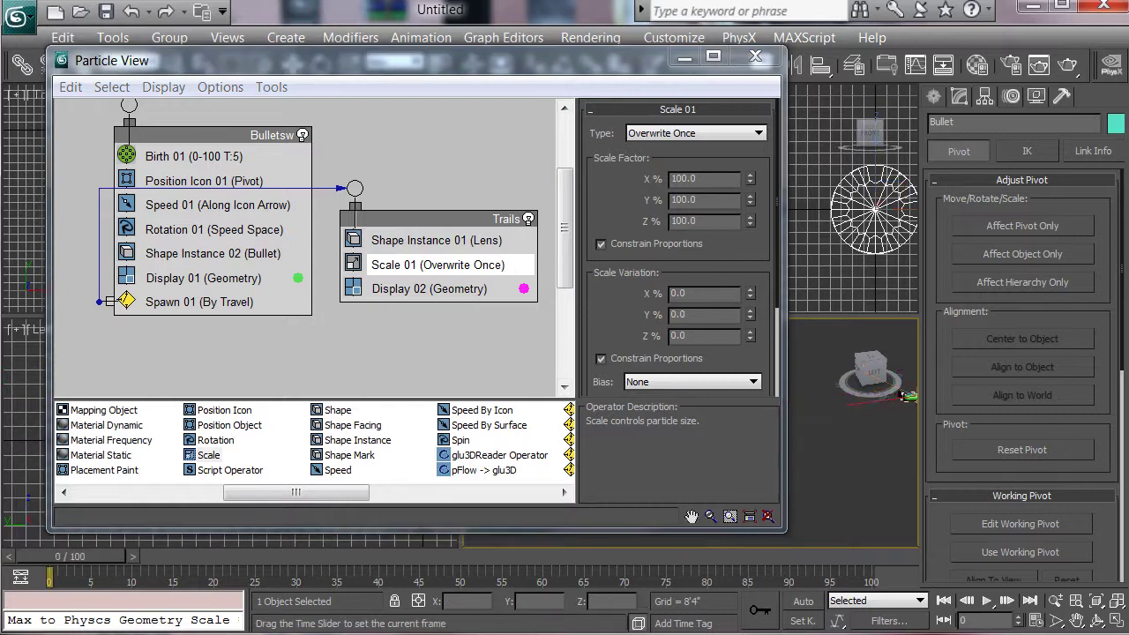
key(n)
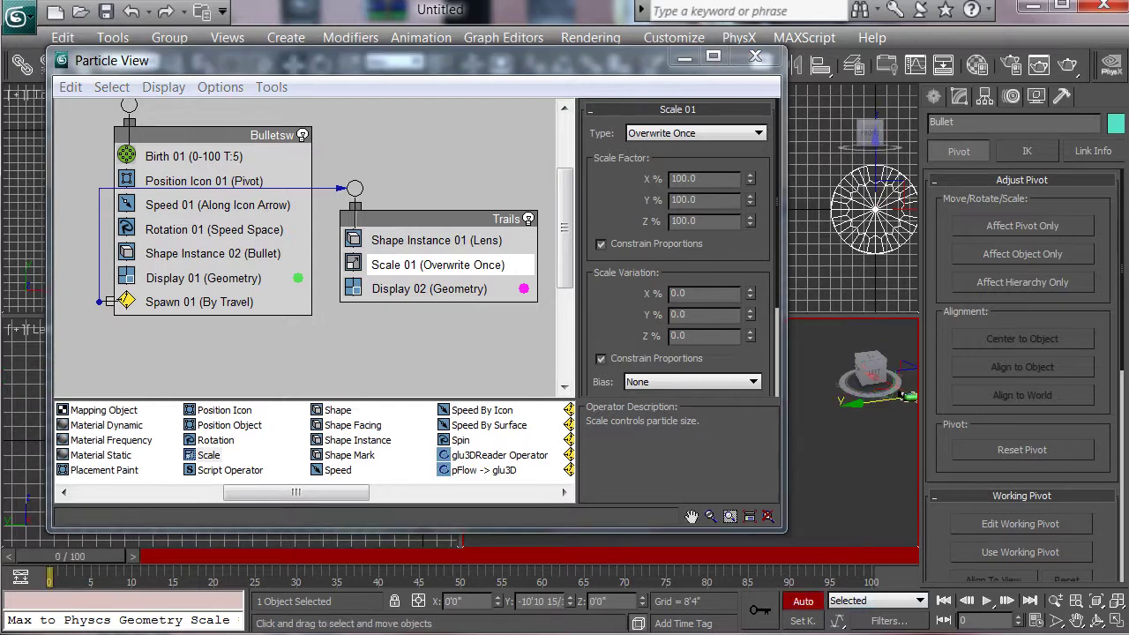
drag(68, 556, 261, 557)
key(w)
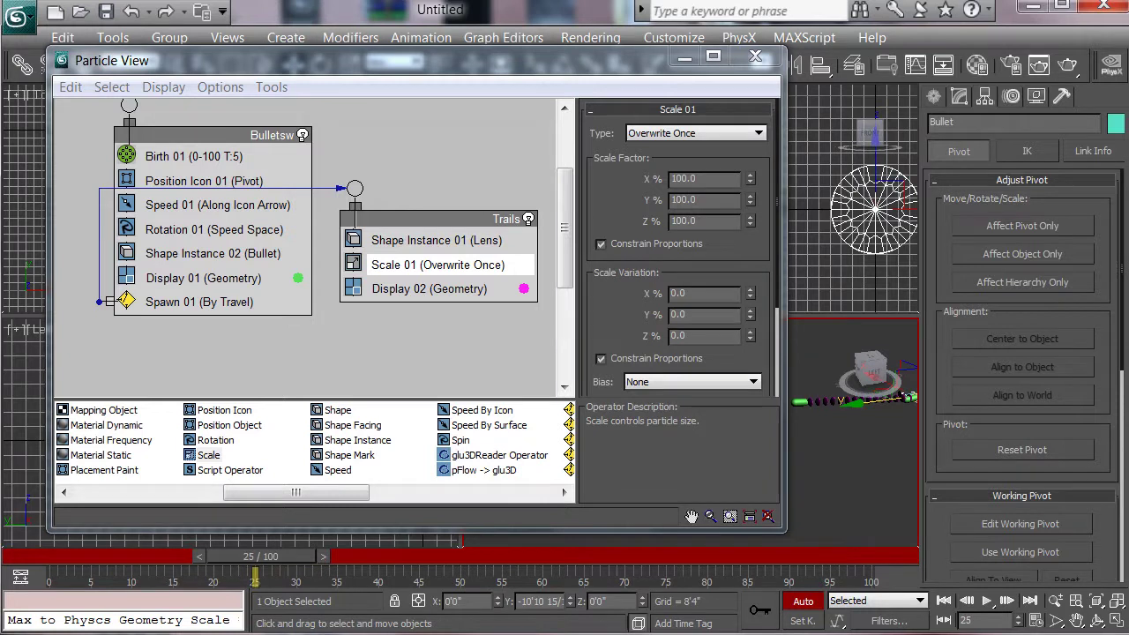
click(750, 175)
drag(750, 165, 751, 155)
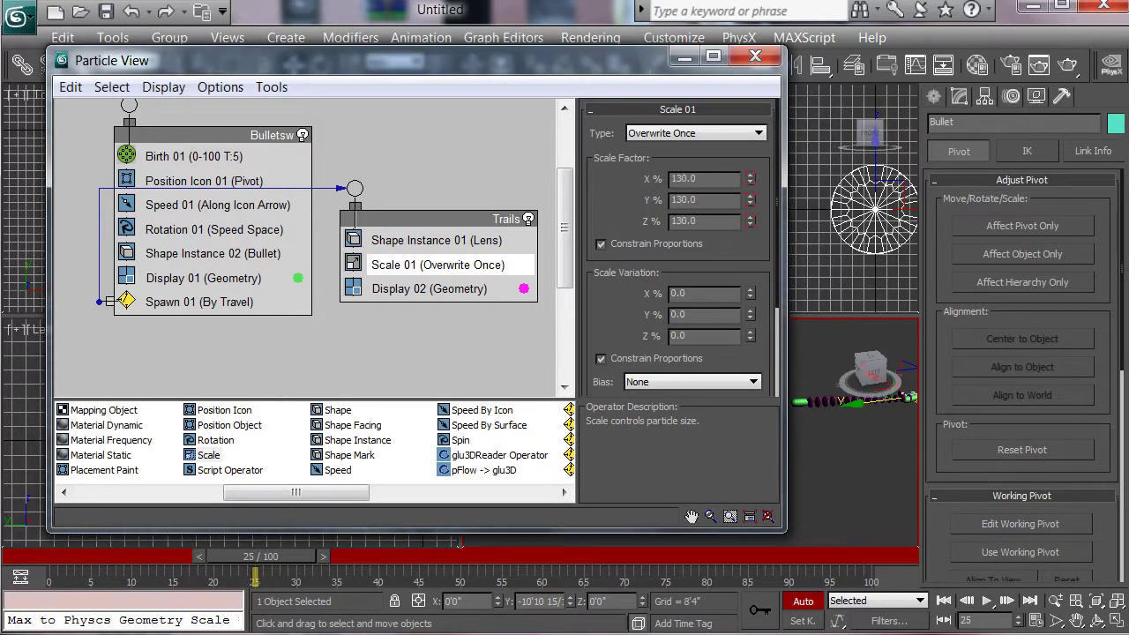
Step: Key the Trails scale factor at 100% on frame 50
drag(261, 557, 458, 557)
key(w)
mouse_move(749, 178)
mouse_down()
mouse_move(749, 190)
mouse_move(749, 174)
mouse_up()
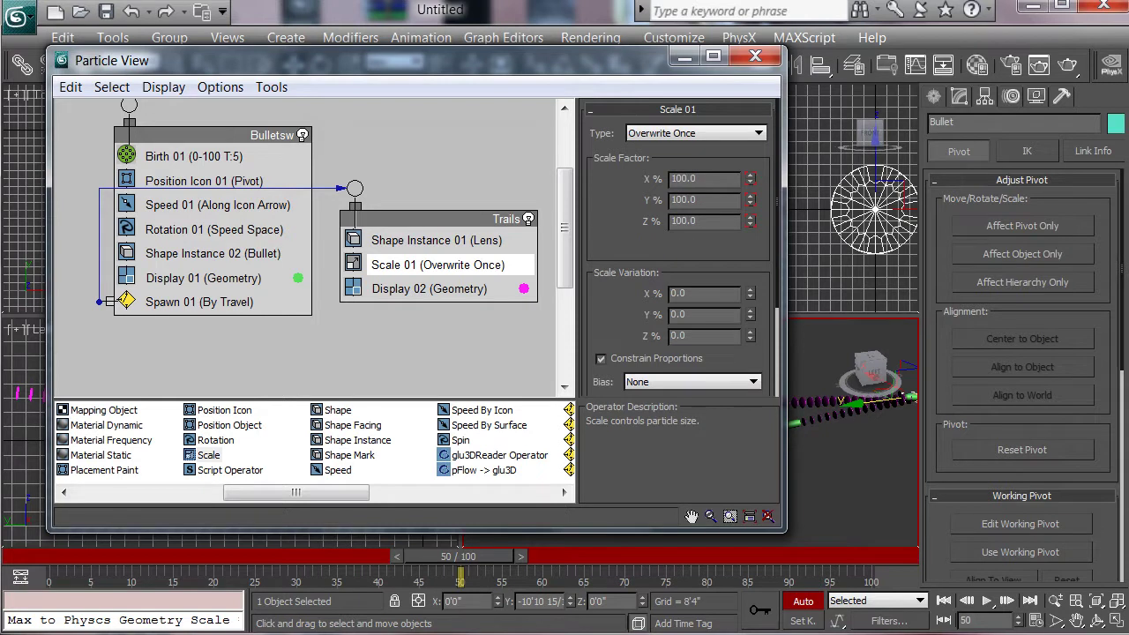
Step: Key the Trails scale factor at 130% on frame 75 and 100% on frame 100, ending Auto Key recording
drag(458, 556, 649, 556)
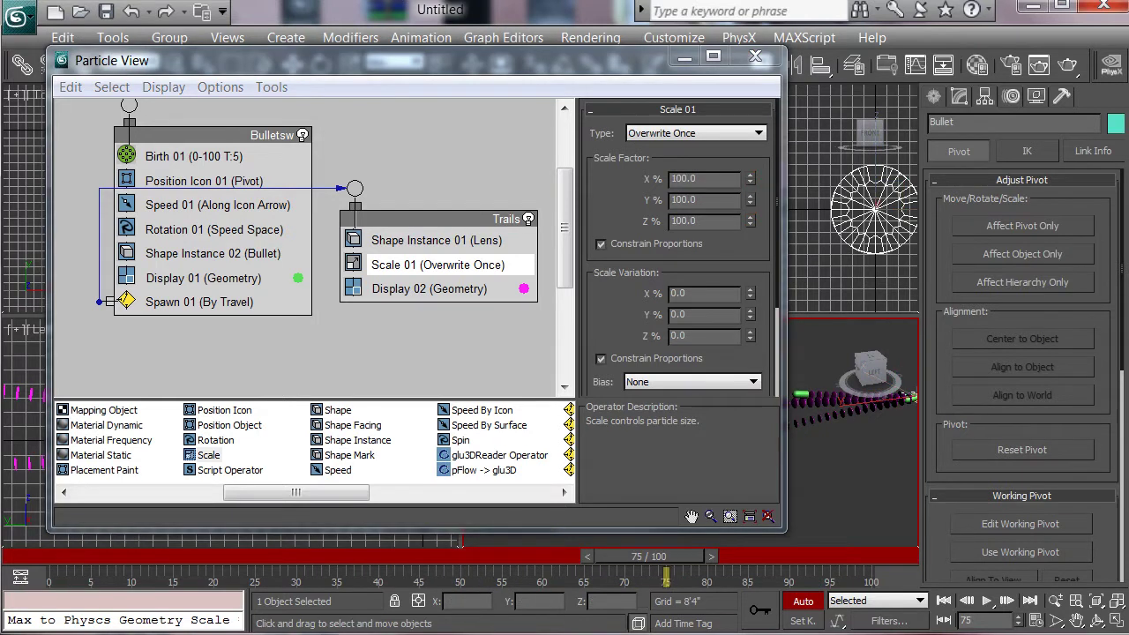
key(w)
drag(749, 178, 749, 172)
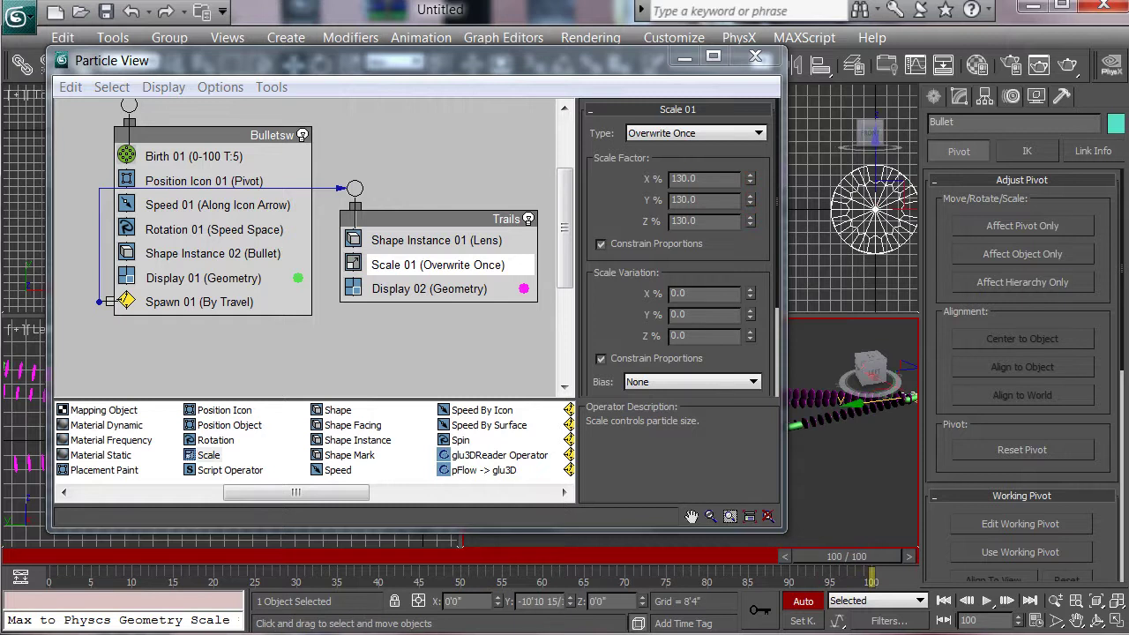
mouse_move(750, 179)
mouse_down()
mouse_move(750, 193)
mouse_move(748, 179)
mouse_up()
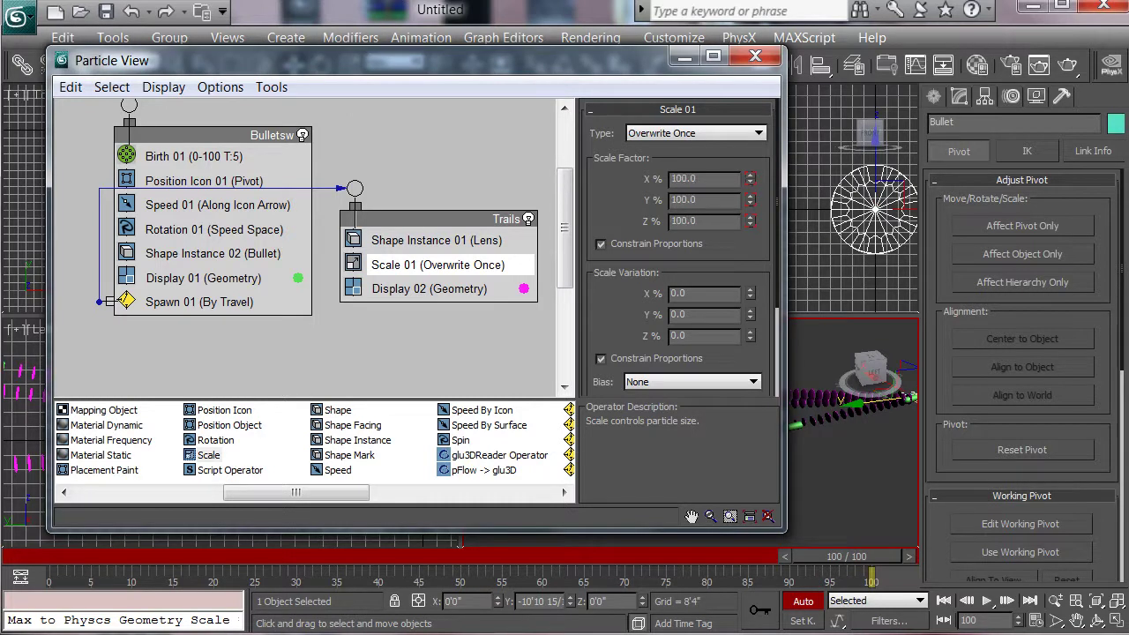
click(803, 601)
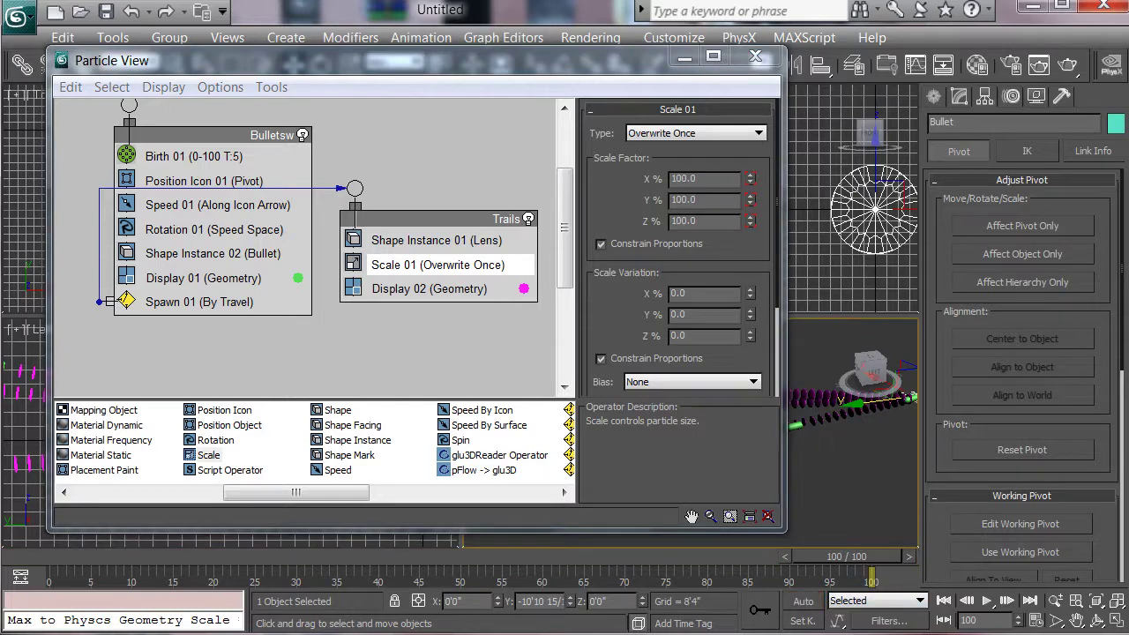
Step: Put Particle View away and examine the lens trails' size variation from behind the emitter in the Perspective view
click(684, 58)
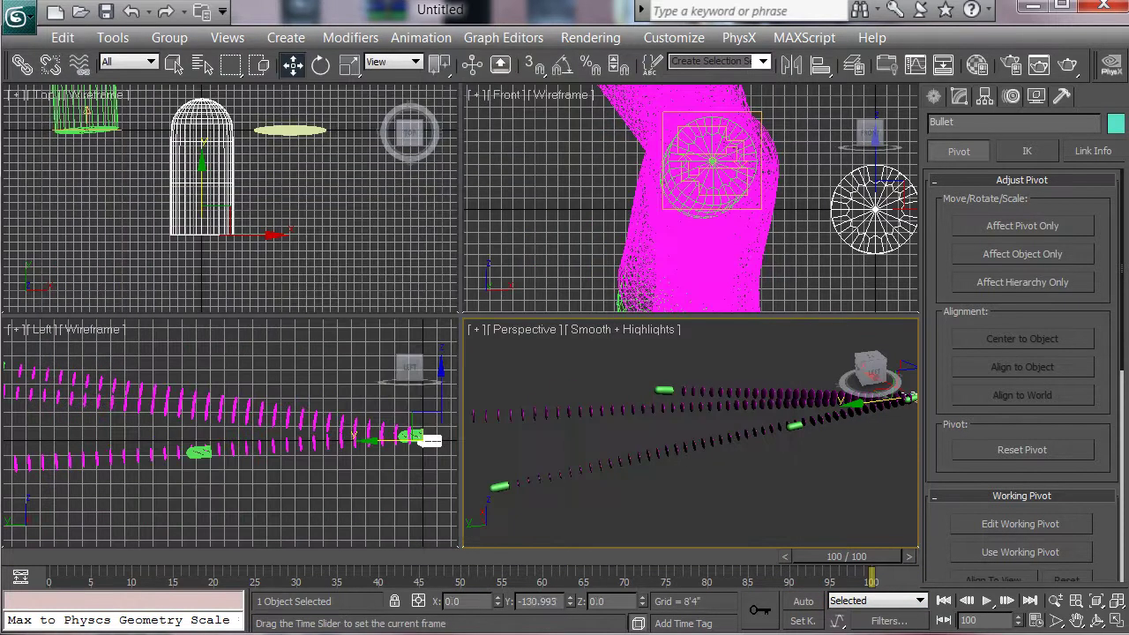
mouse_move(847, 556)
mouse_down()
mouse_move(71, 556)
mouse_move(847, 556)
mouse_up()
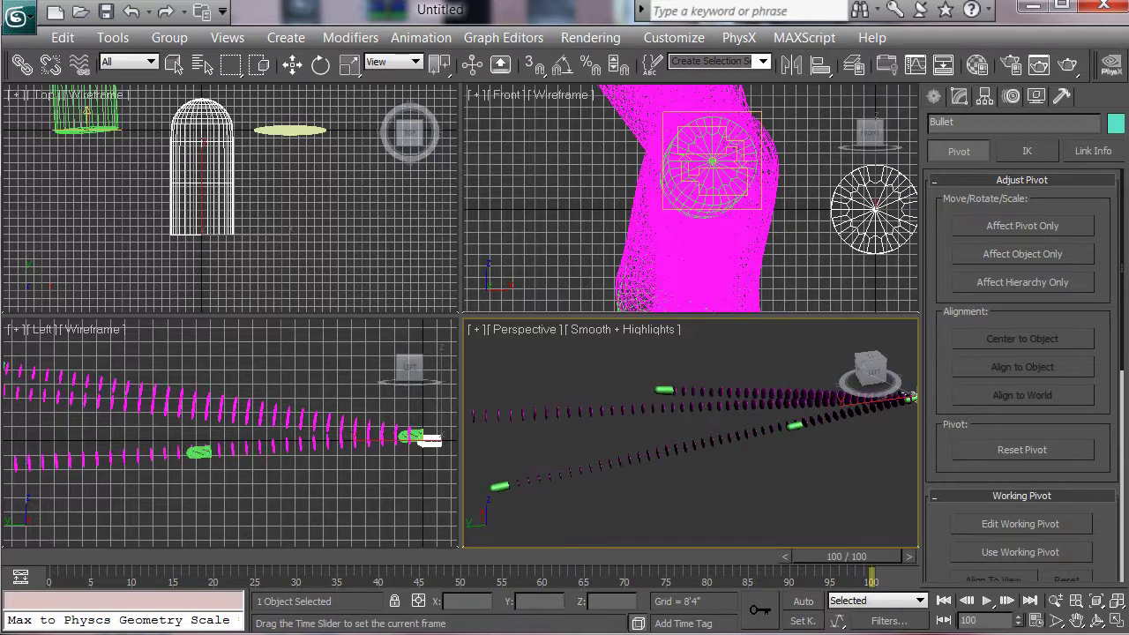
key(w)
click(1096, 620)
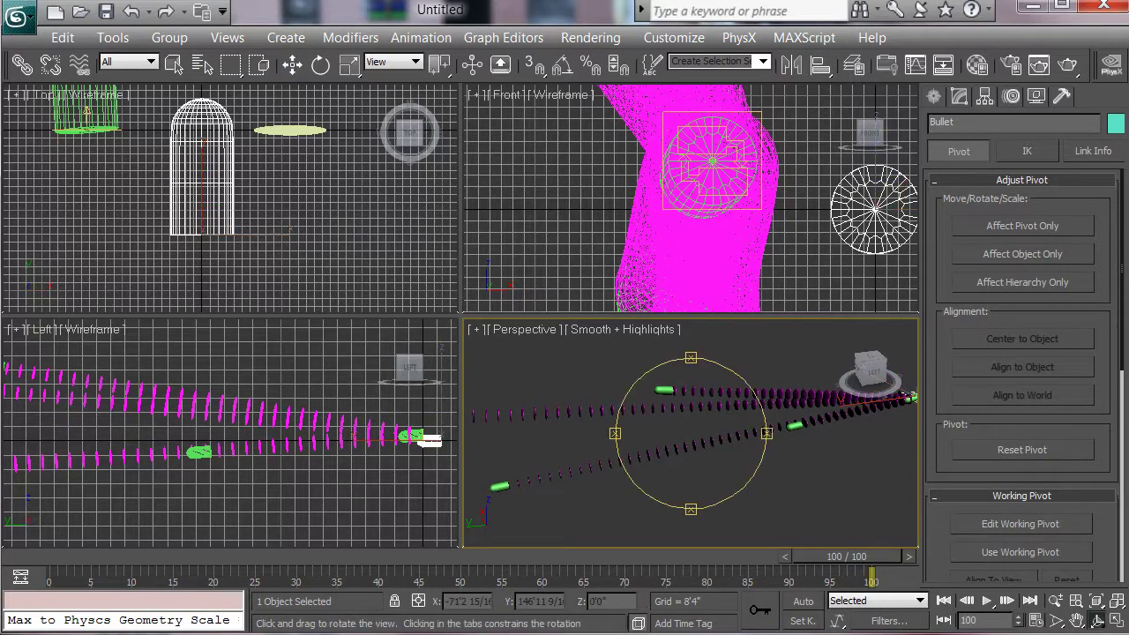
drag(691, 428, 649, 474)
middle_drag(649, 474, 520, 524)
drag(763, 450, 914, 531)
drag(705, 441, 729, 432)
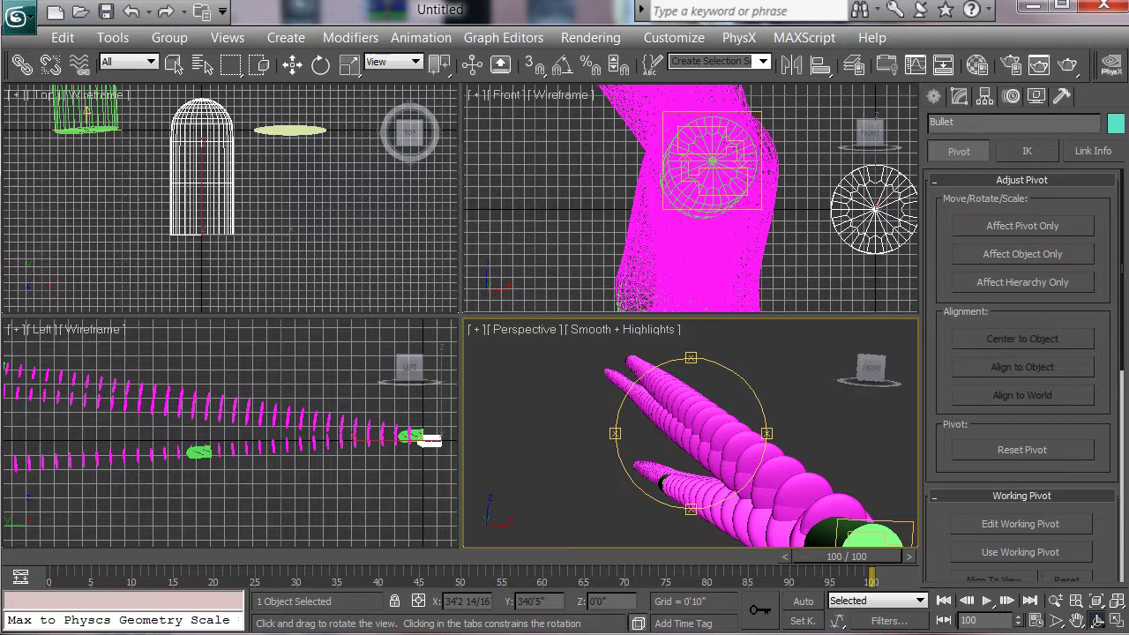
mouse_move(705, 434)
mouse_down()
mouse_move(674, 436)
mouse_move(717, 430)
mouse_move(701, 426)
mouse_up()
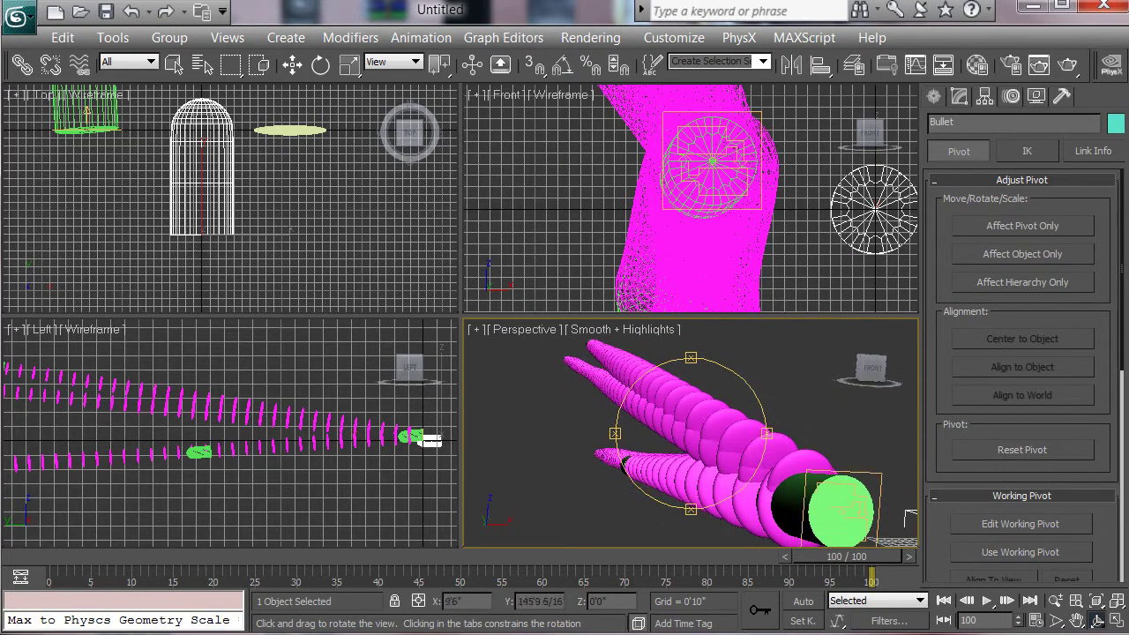
Step: Hide the original bullet and lens source objects
middle_drag(777, 199, 633, 205)
key(w)
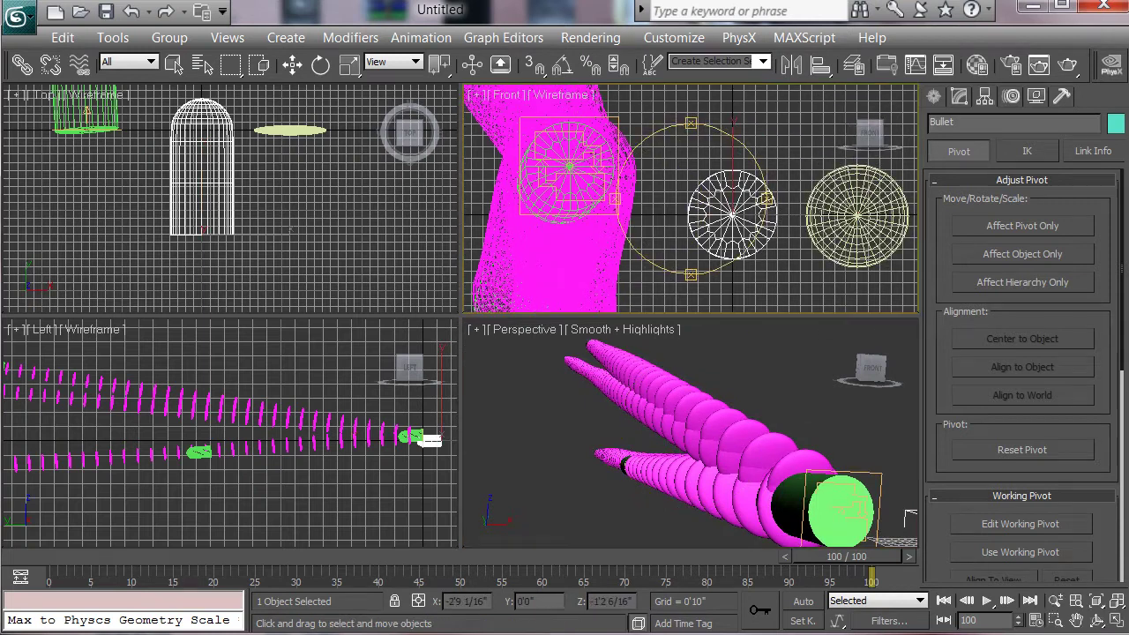
ctrl+click(842, 251)
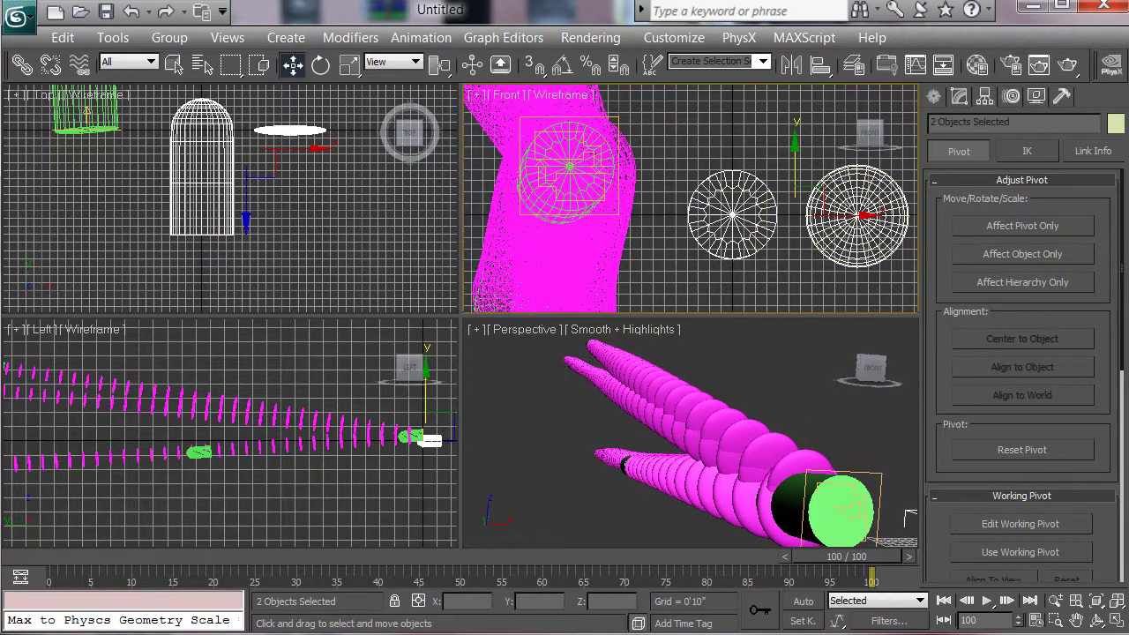
right_click(752, 226)
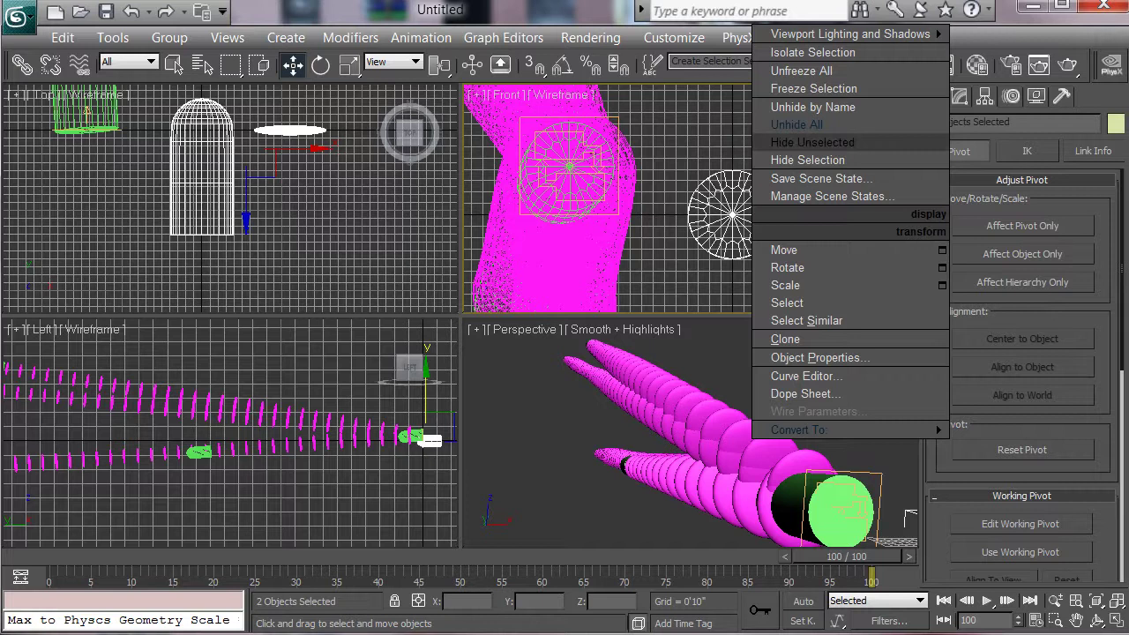
click(807, 159)
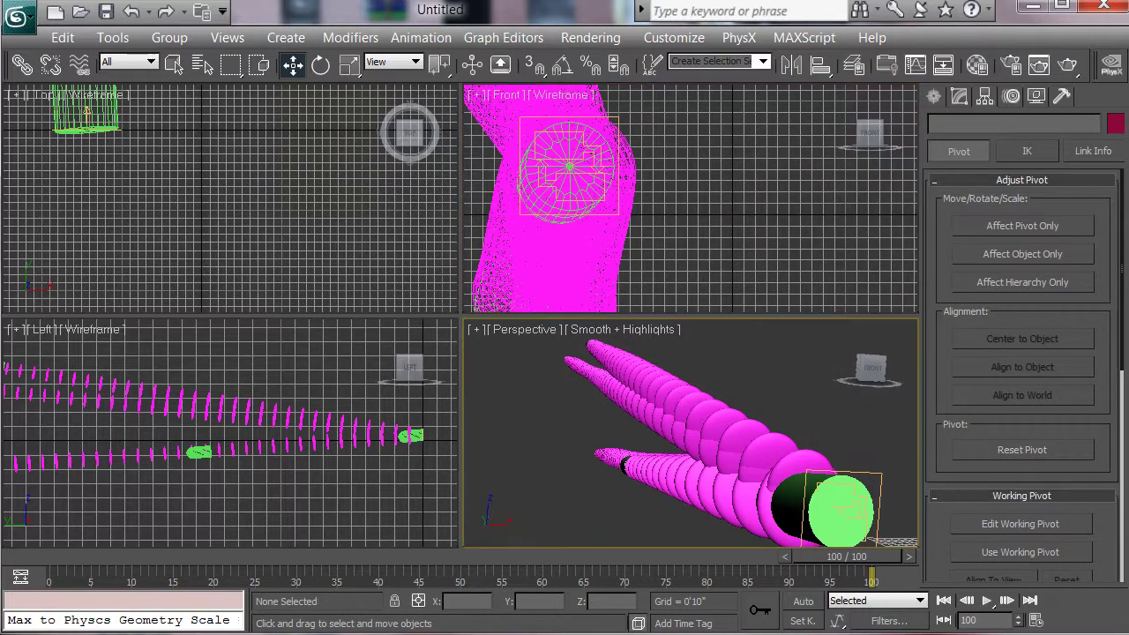
Step: Move the animation to frame 70 with the full bullet trails in the Perspective view
scroll(635, 396, down, 3)
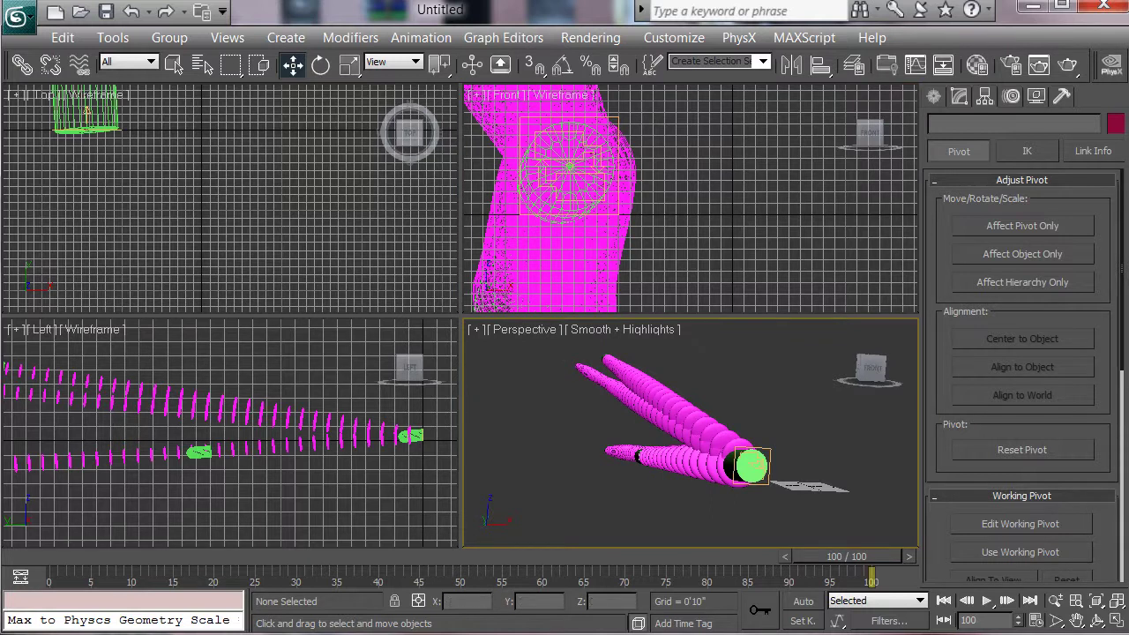
drag(847, 557, 613, 557)
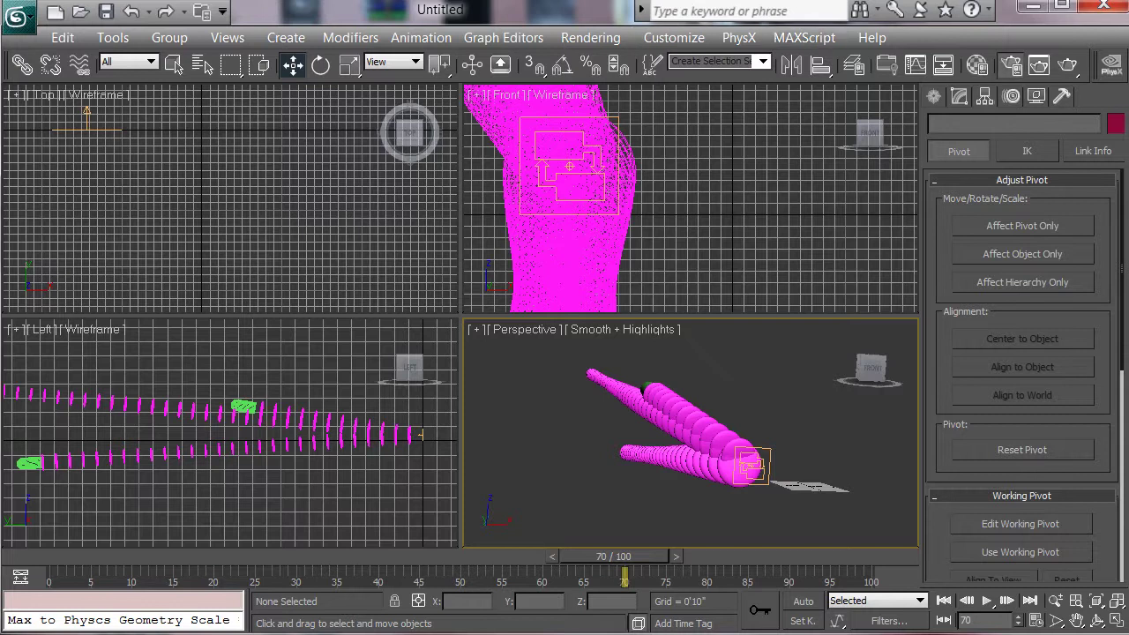
Step: Check which renderer is assigned for production in Render Setup
click(1011, 65)
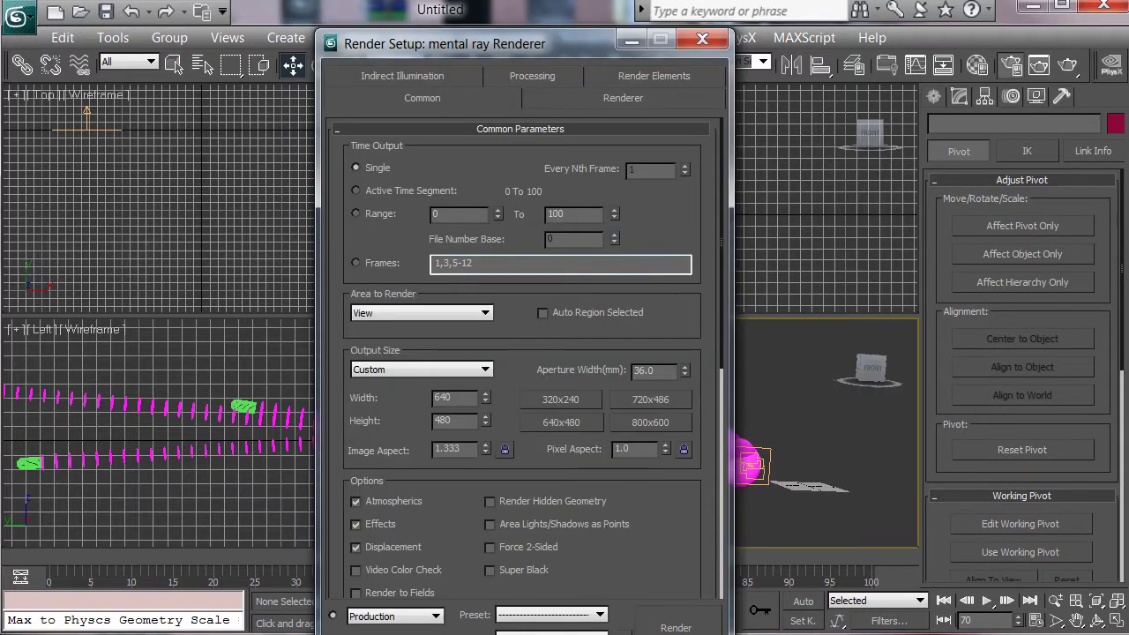
drag(529, 51, 519, 0)
scroll(519, 309, down, 10)
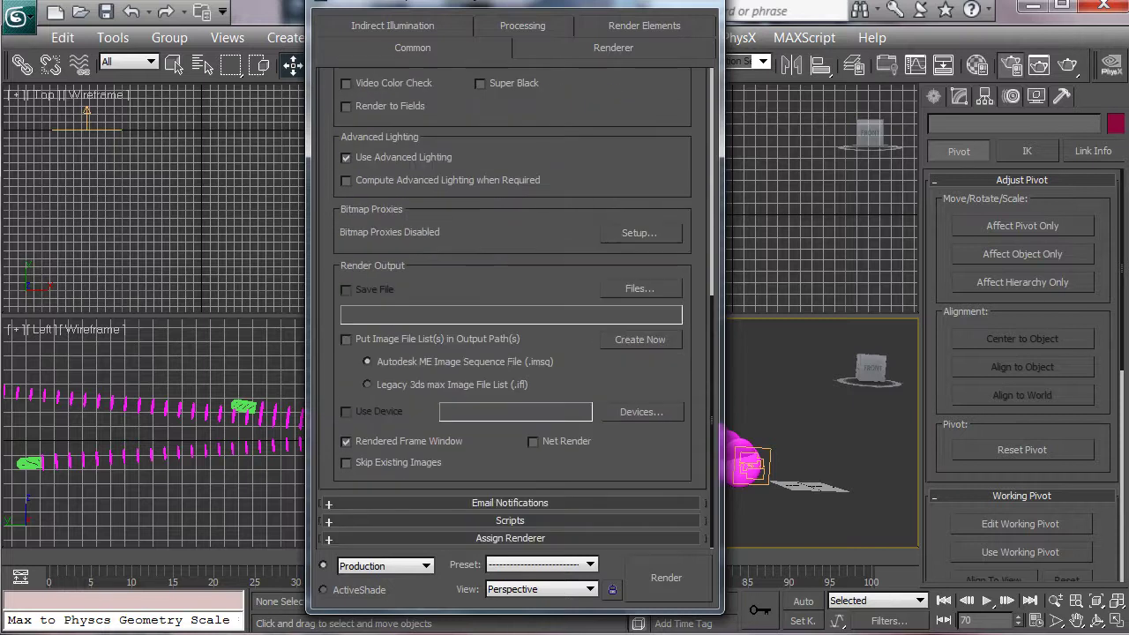
click(509, 538)
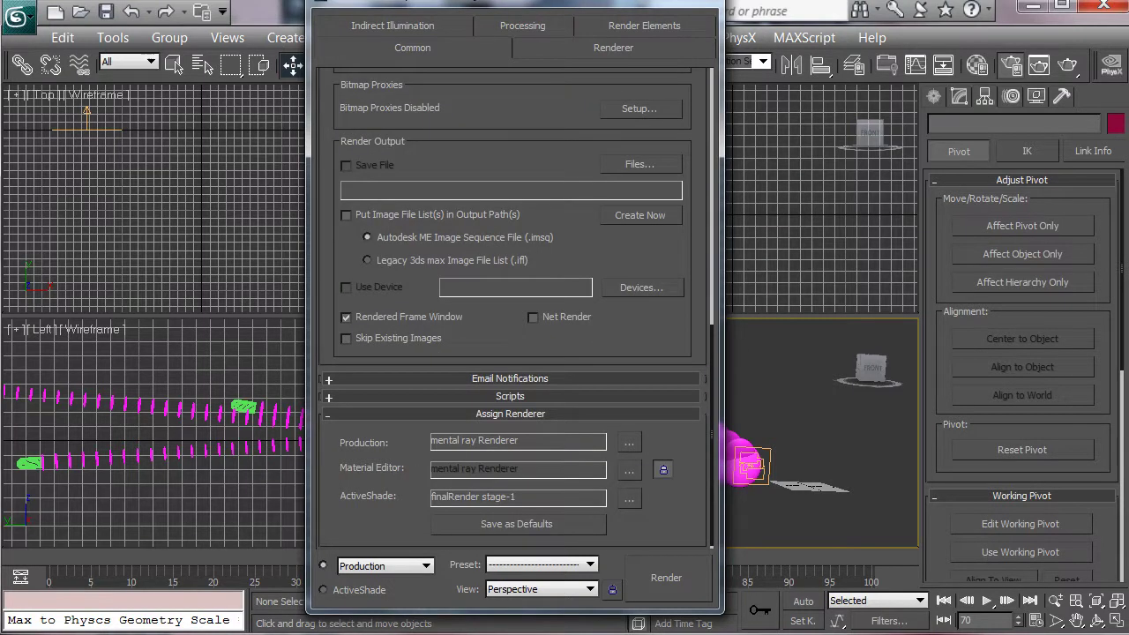
click(695, 2)
Step: Rename the first sample material as Bullet in the Material Editor
click(977, 65)
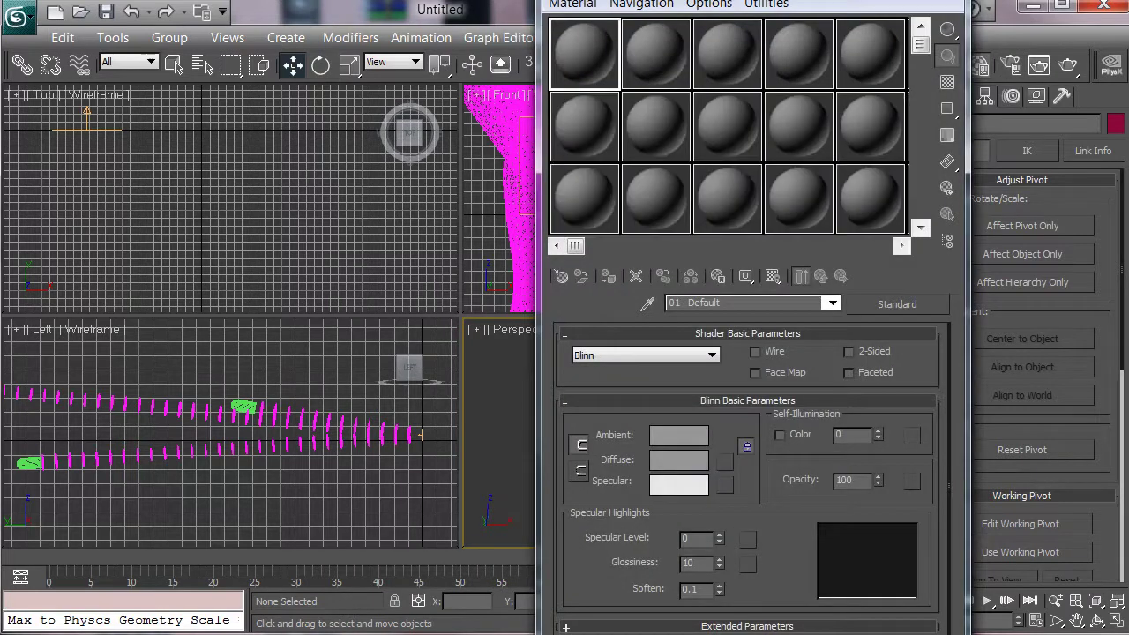
drag(750, 0, 419, 90)
drag(282, 90, 313, 105)
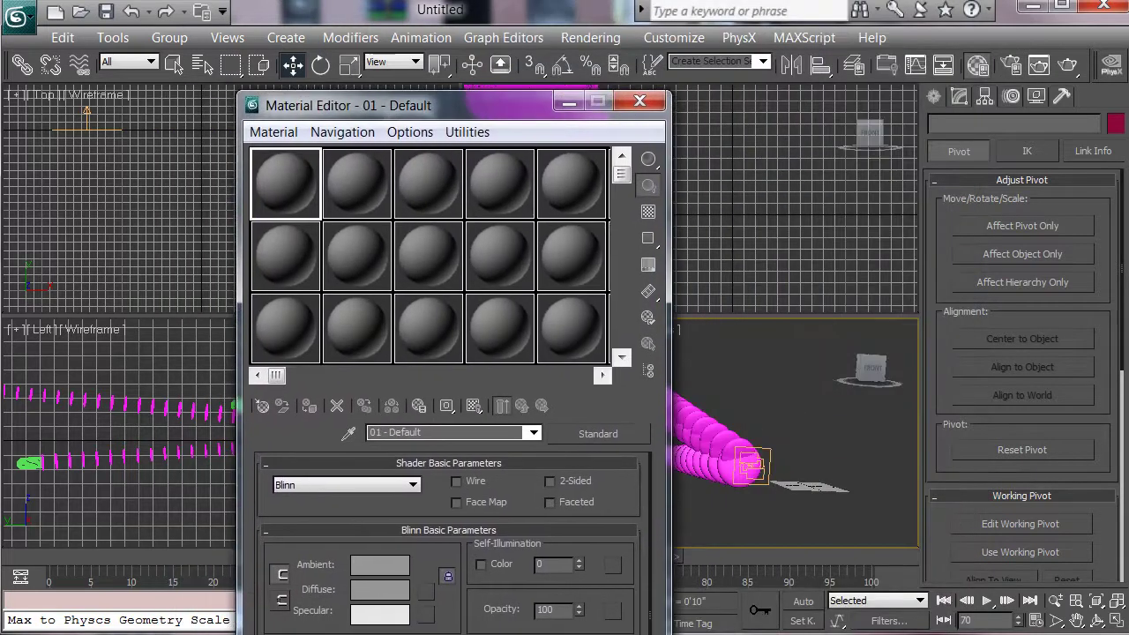
drag(424, 433, 370, 433)
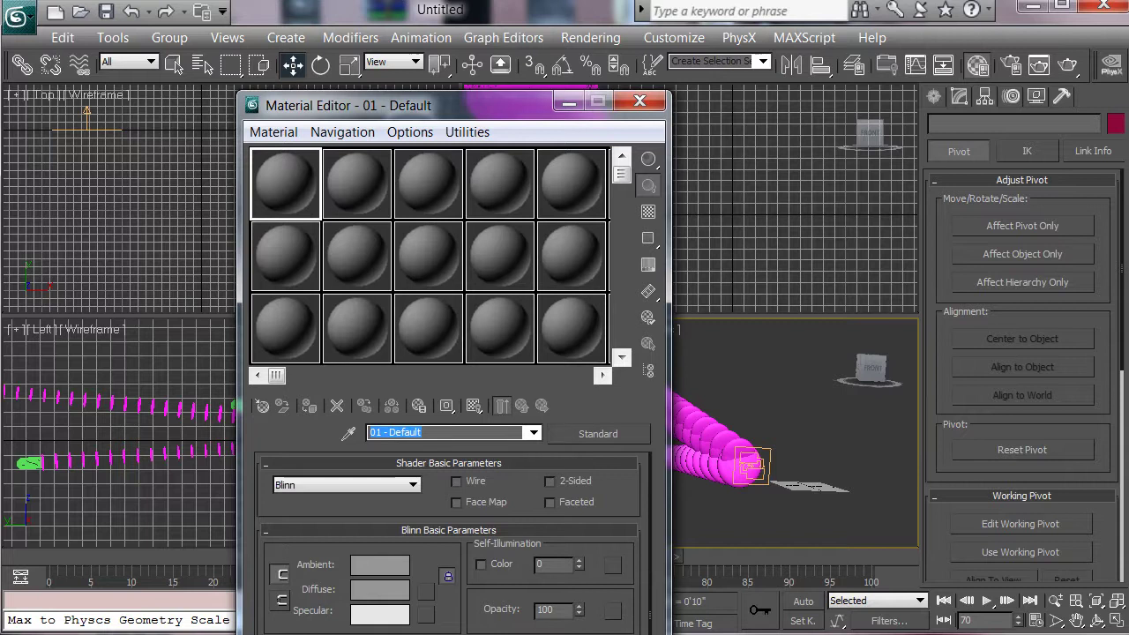
text(Bullet)
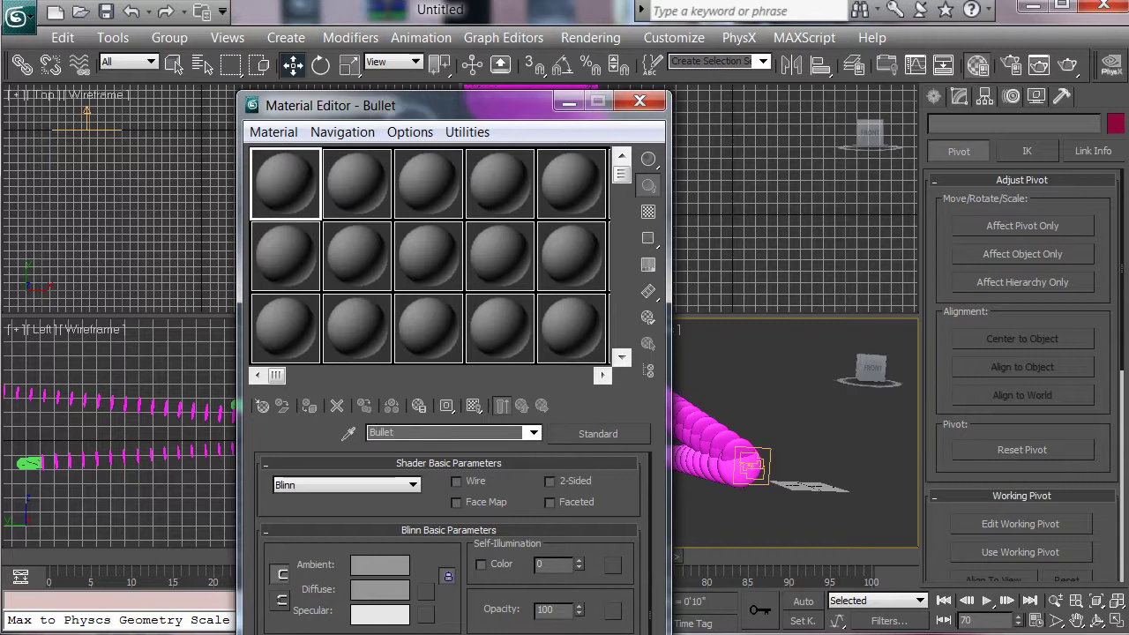
Step: Change the Bullet material's type to a new ProMaterials: Metal
click(598, 434)
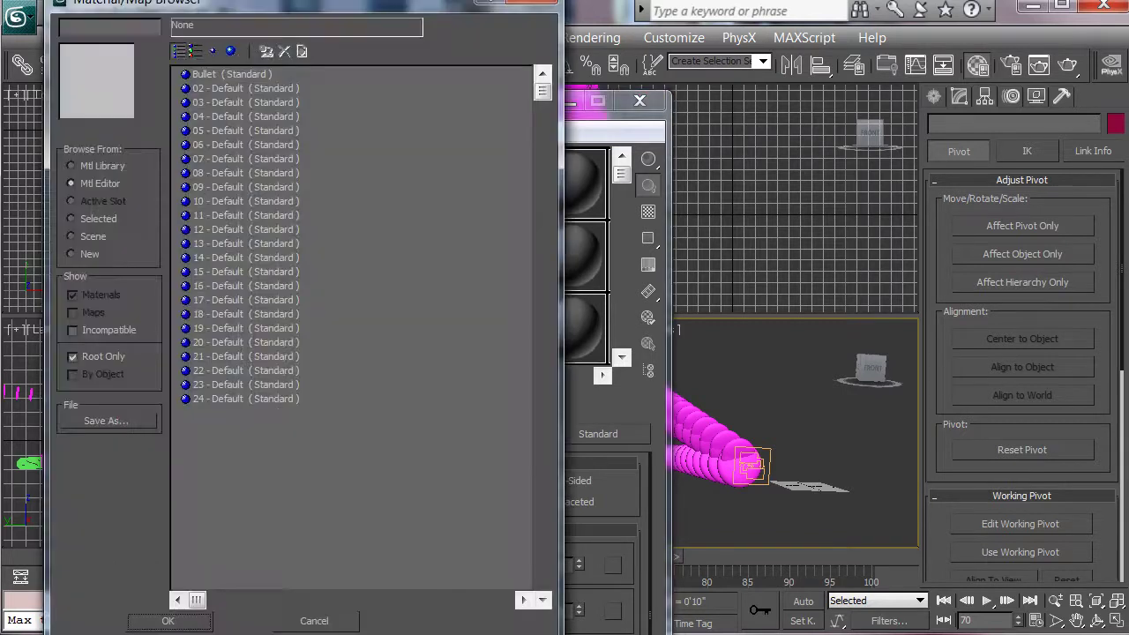
click(529, 3)
click(598, 434)
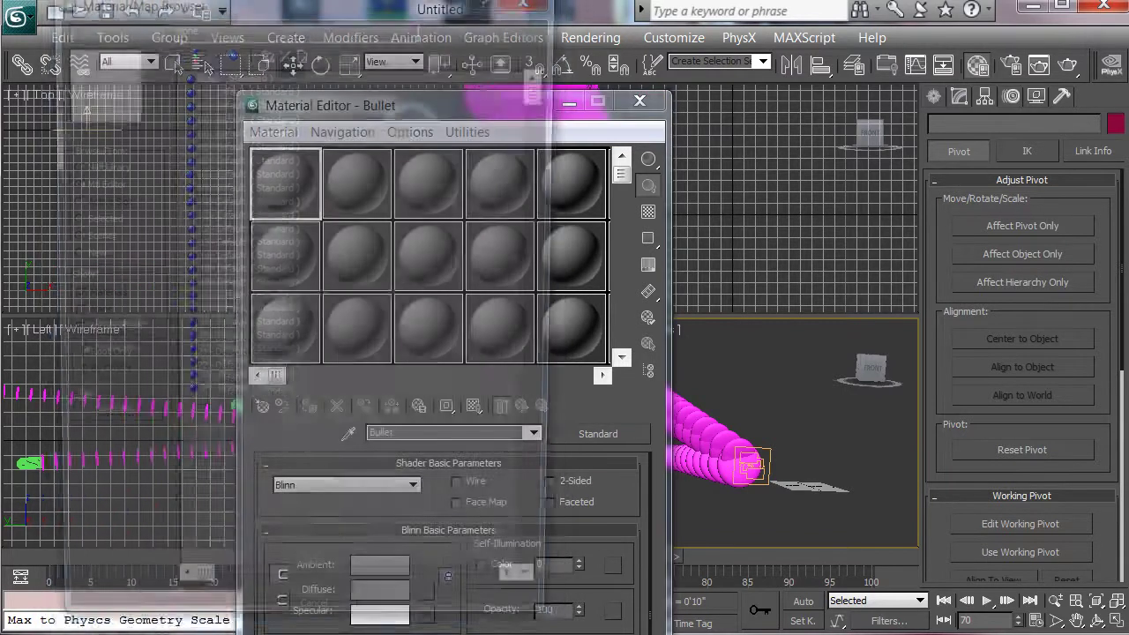
click(71, 254)
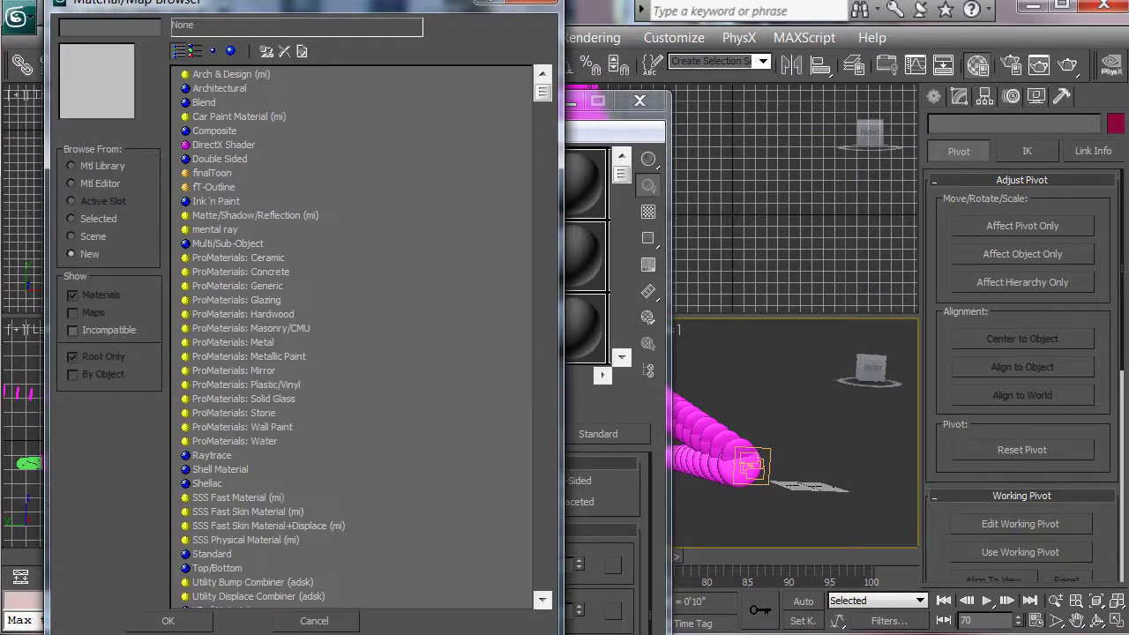
drag(265, 3, 744, 59)
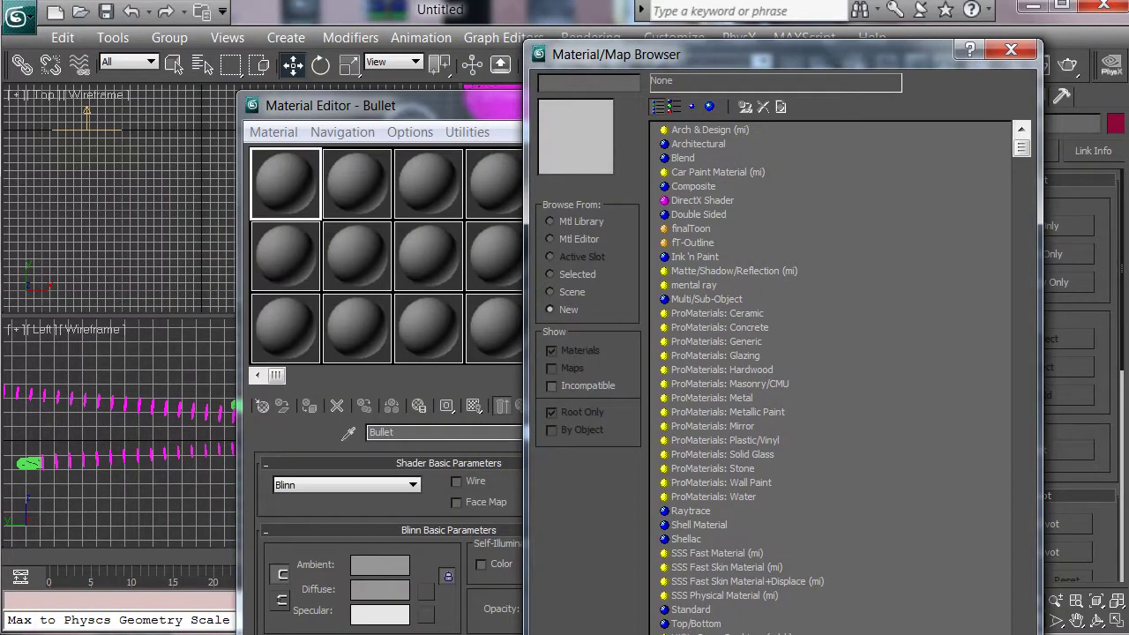
click(713, 397)
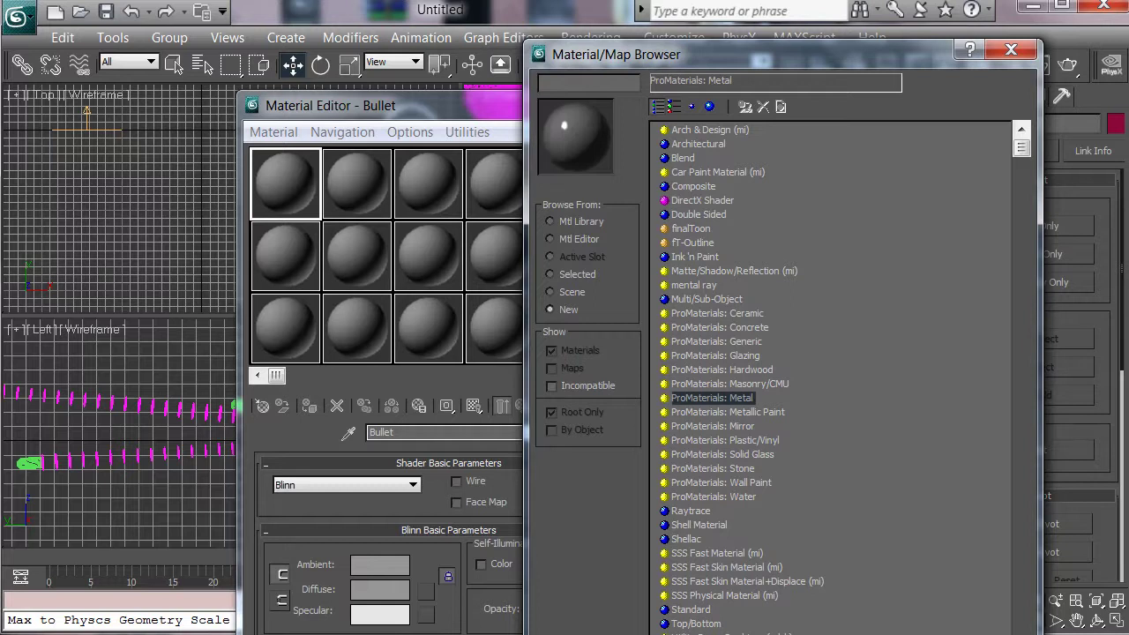
drag(732, 55, 616, 7)
click(530, 625)
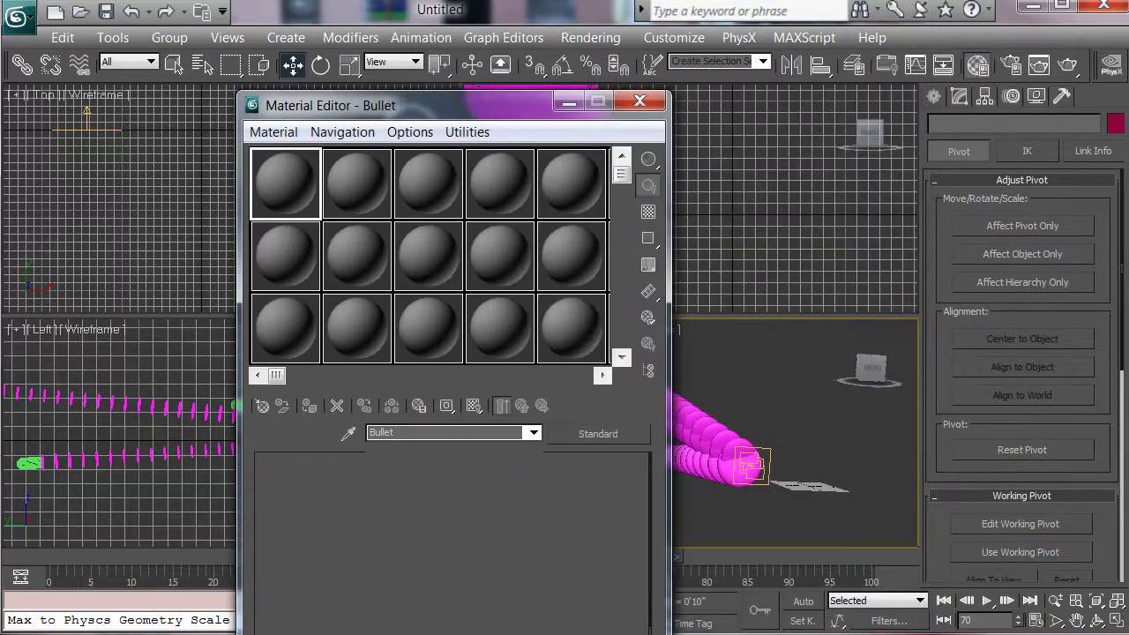
Step: Try Bronze as the Bullet material's metal type and settle on Brass
click(540, 487)
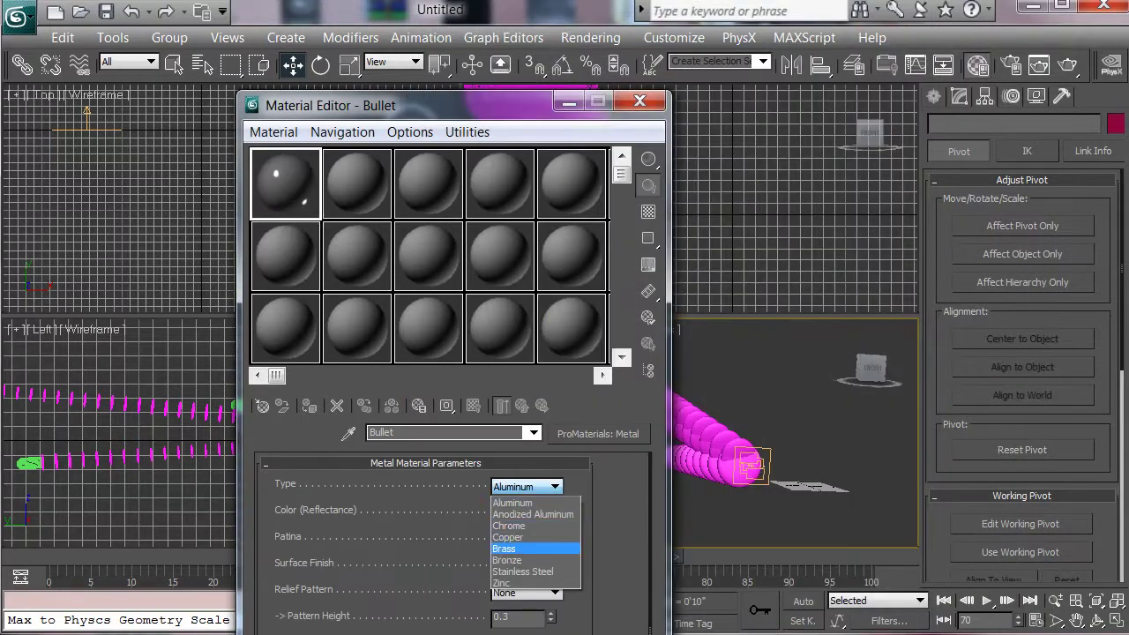
click(520, 560)
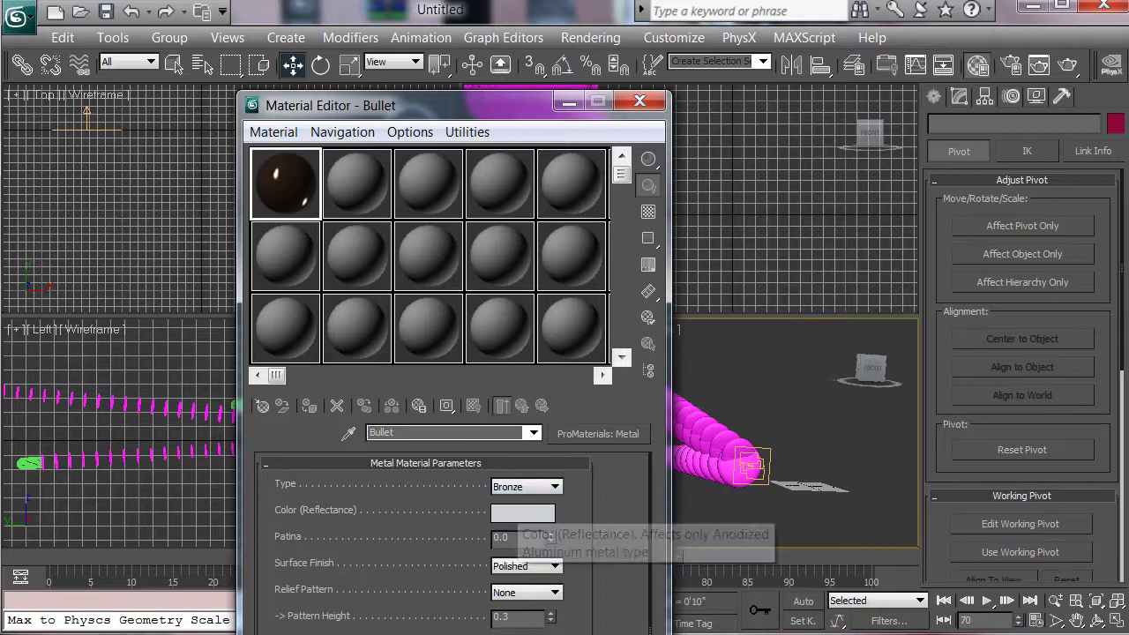
click(525, 488)
click(520, 549)
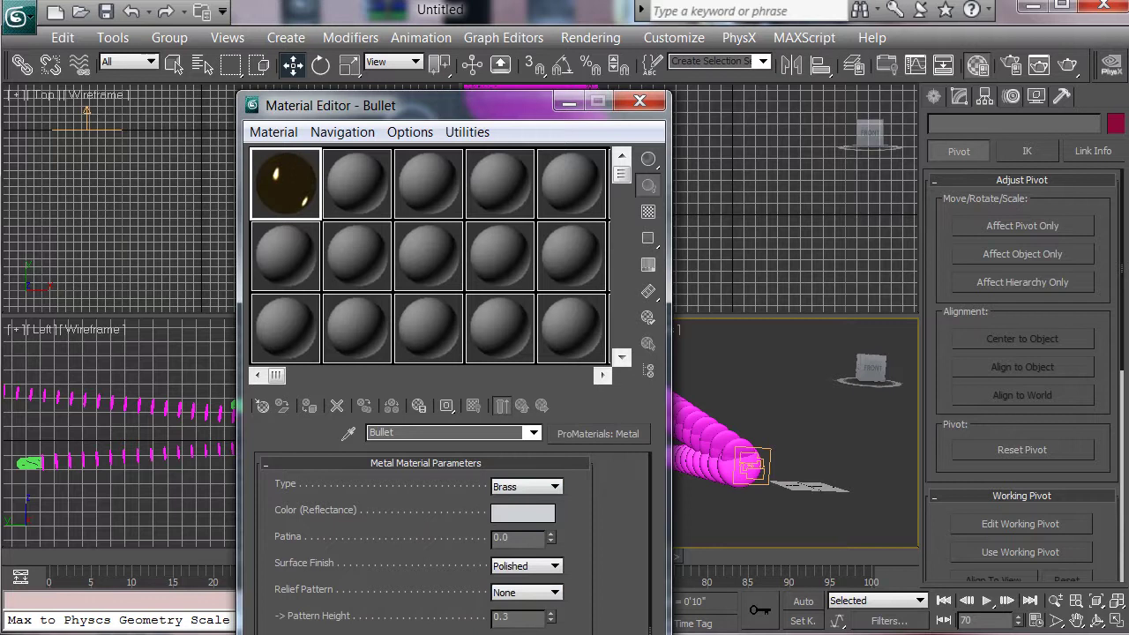
Step: Rename the second sample material as Lens
drag(397, 105, 445, 74)
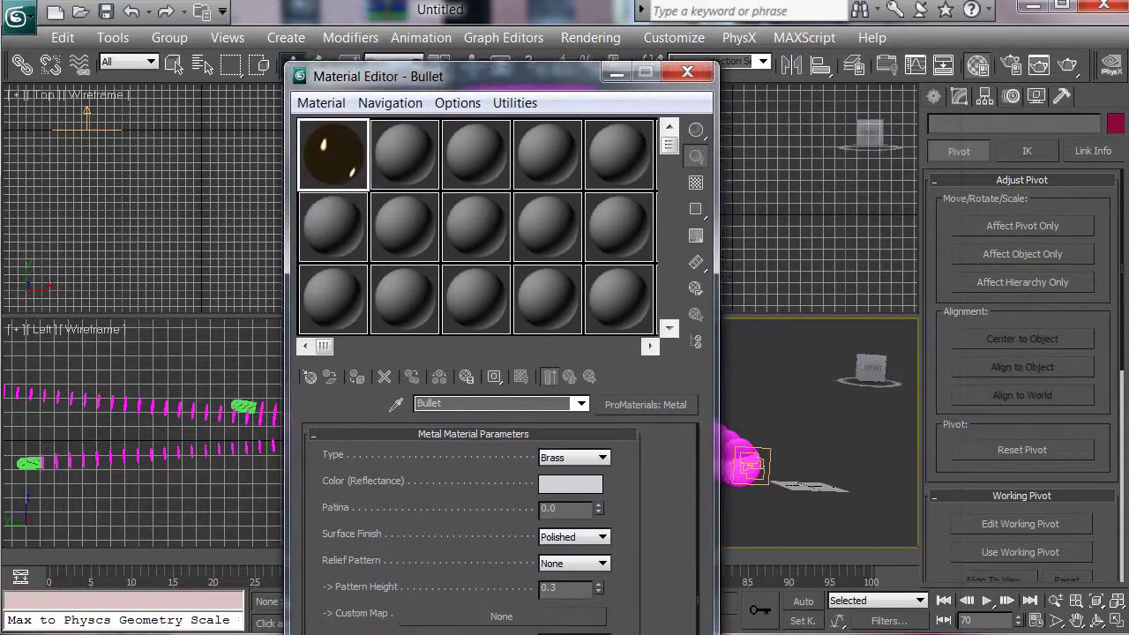
click(406, 152)
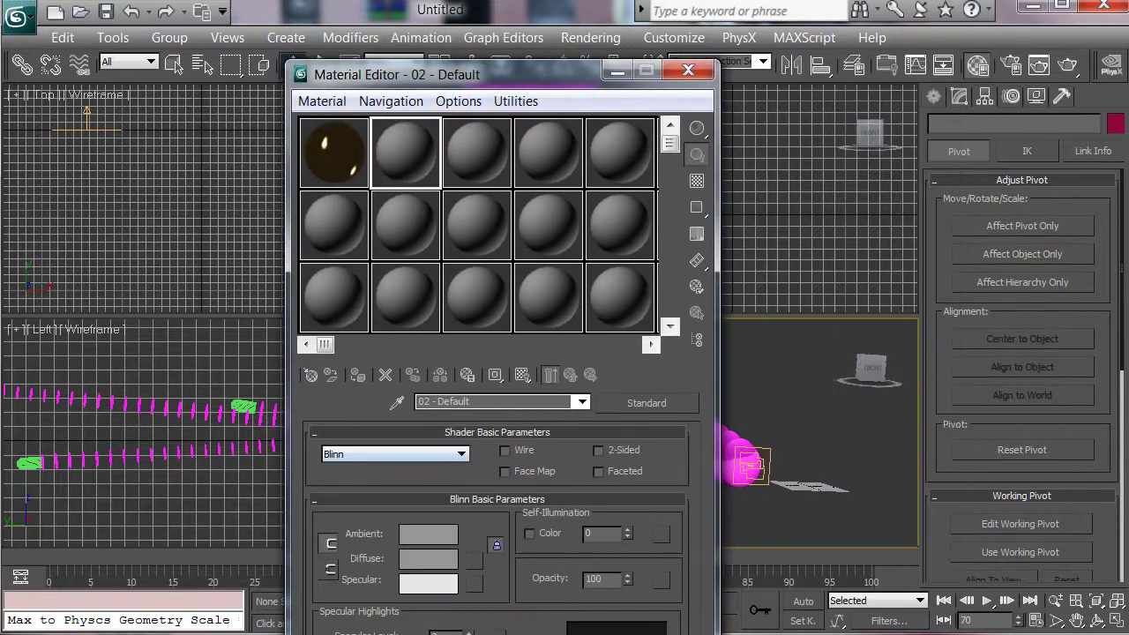
drag(474, 402, 416, 402)
text(Lens)
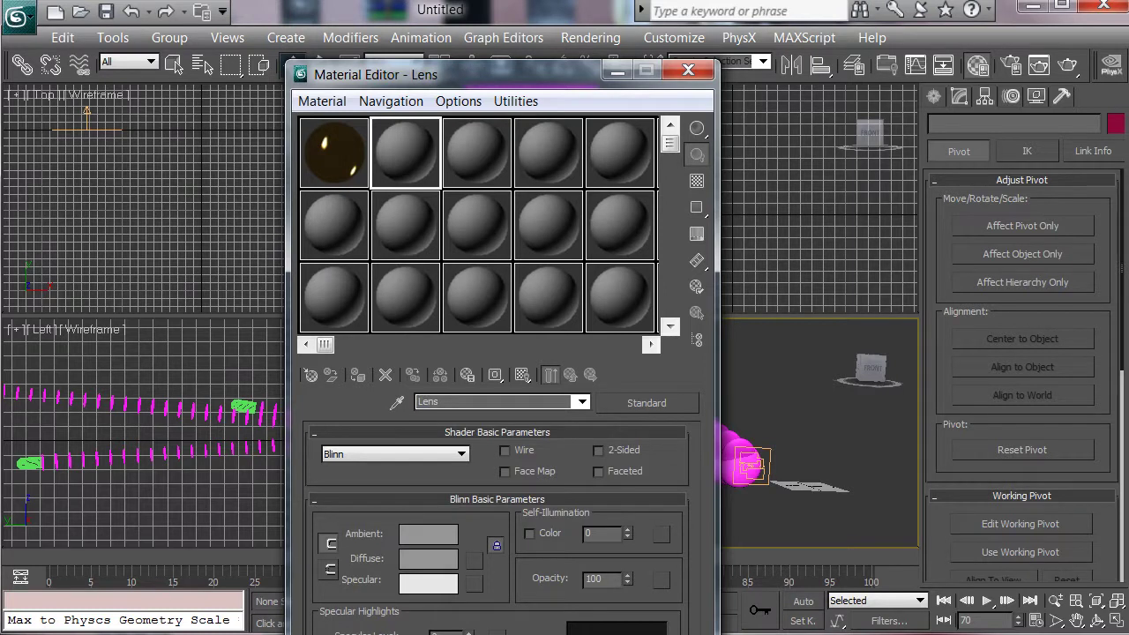
Step: Assign a Raytrace map to the Lens material's Refraction slot and return to the parent material
drag(511, 75, 523, 0)
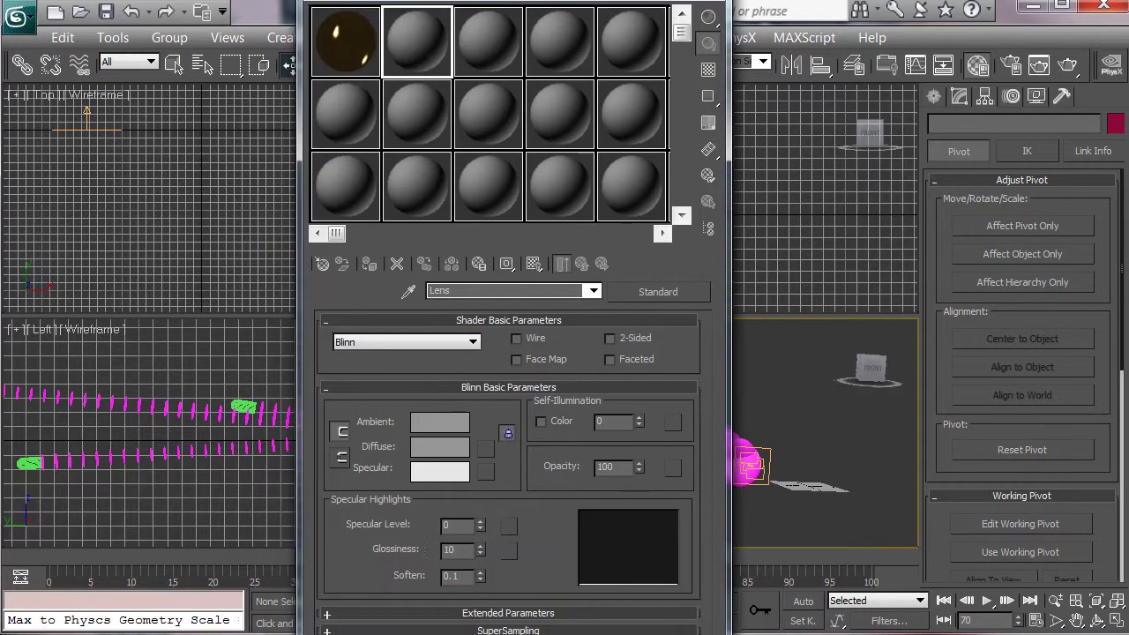
click(508, 634)
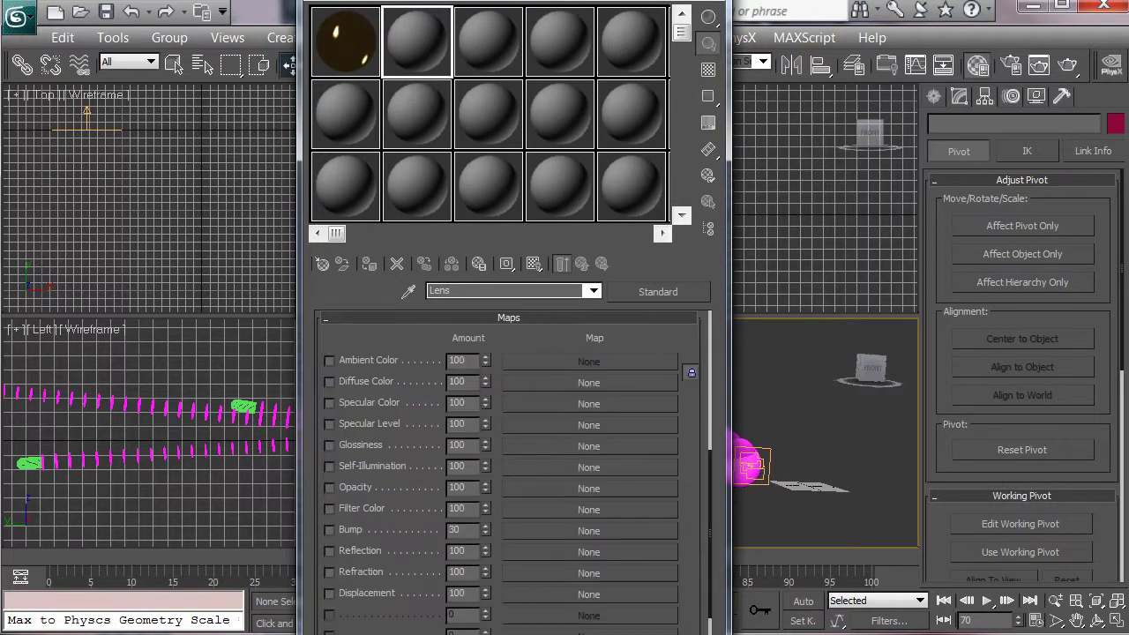
drag(512, 75, 515, 0)
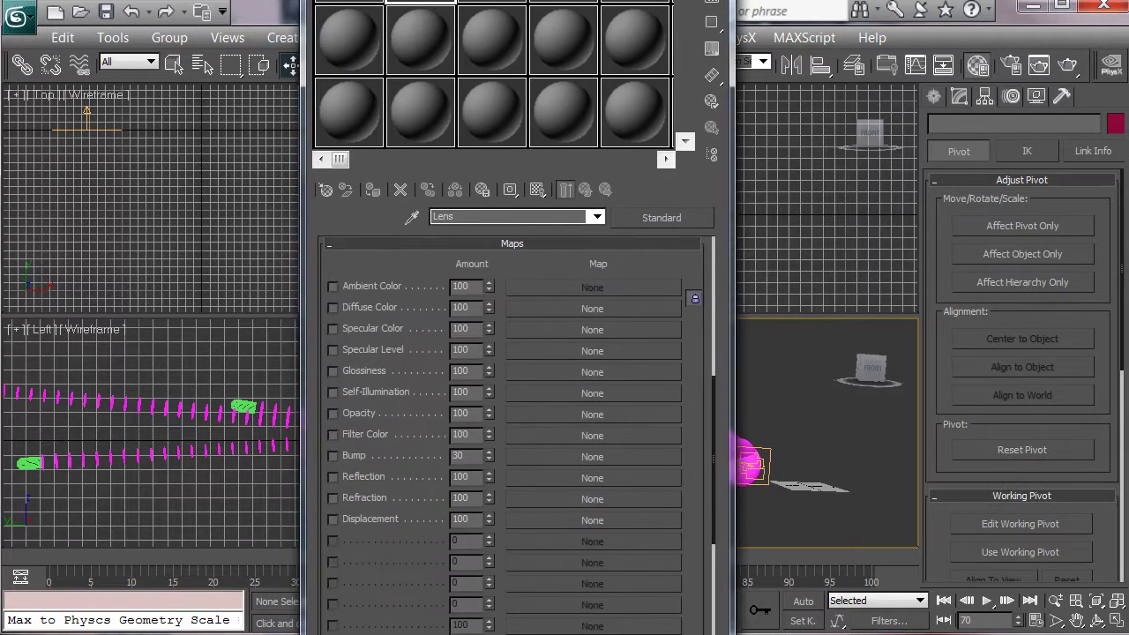
click(593, 500)
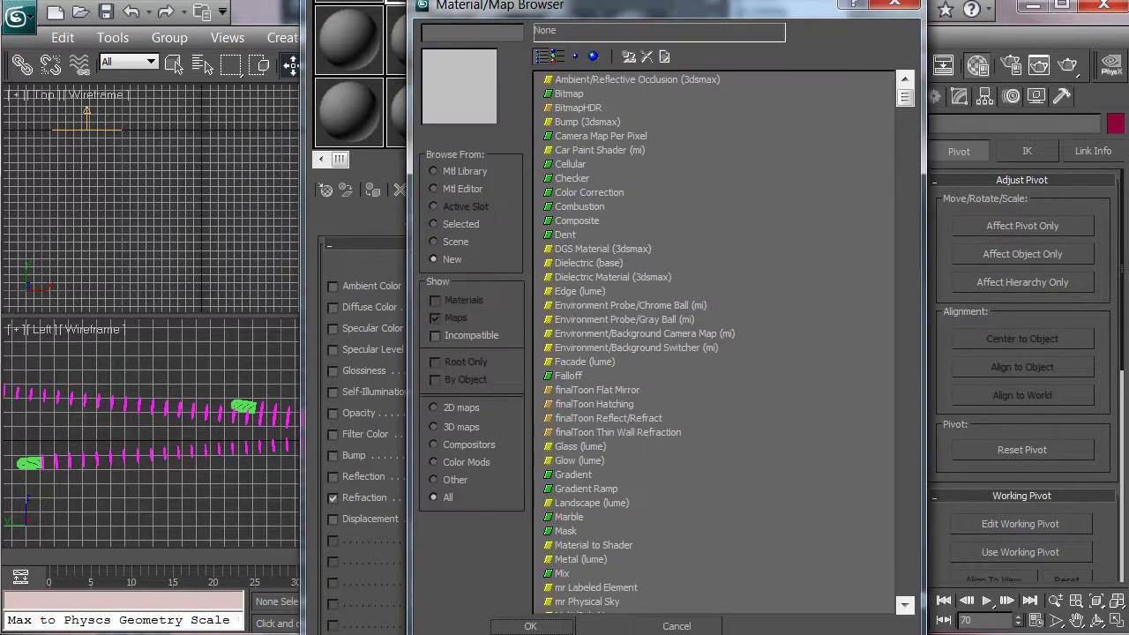
scroll(714, 342, down, 12)
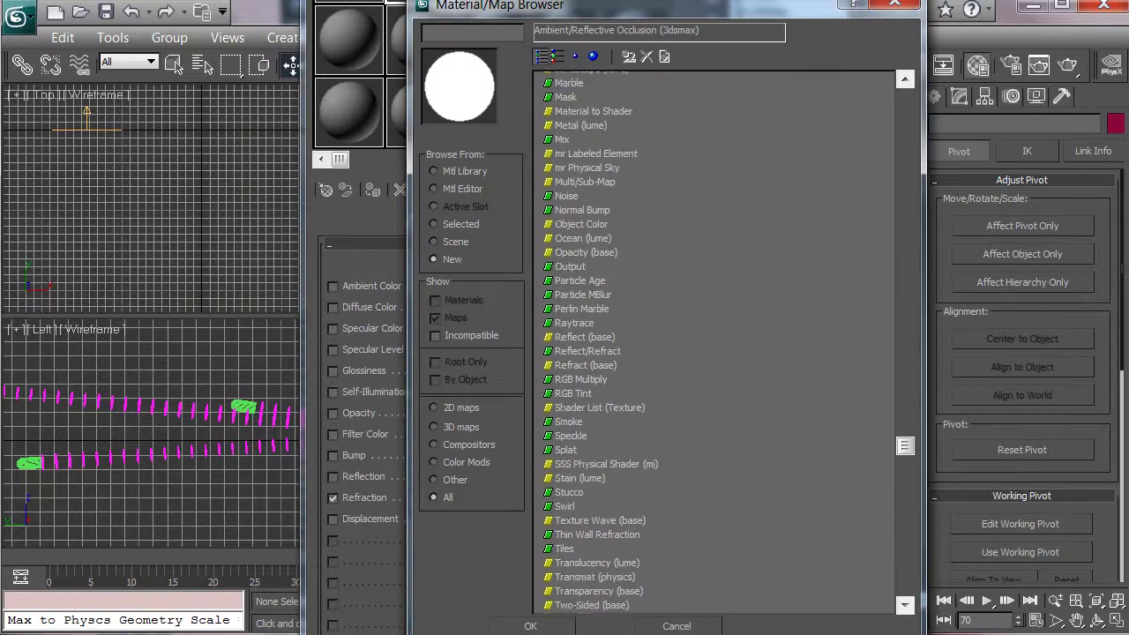
double_click(574, 269)
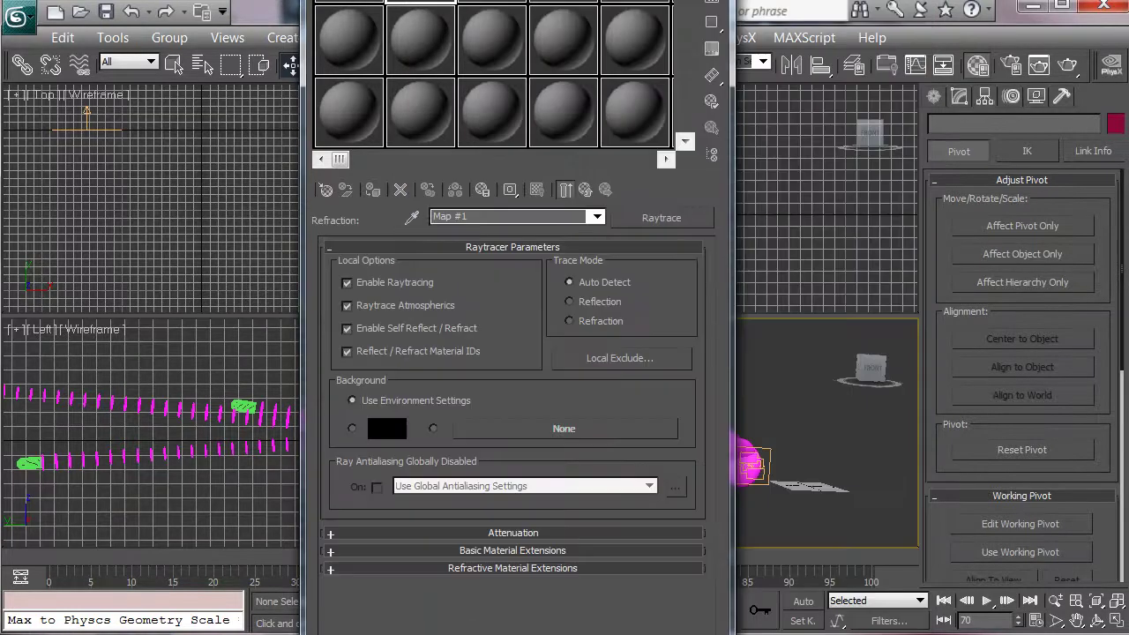
click(585, 190)
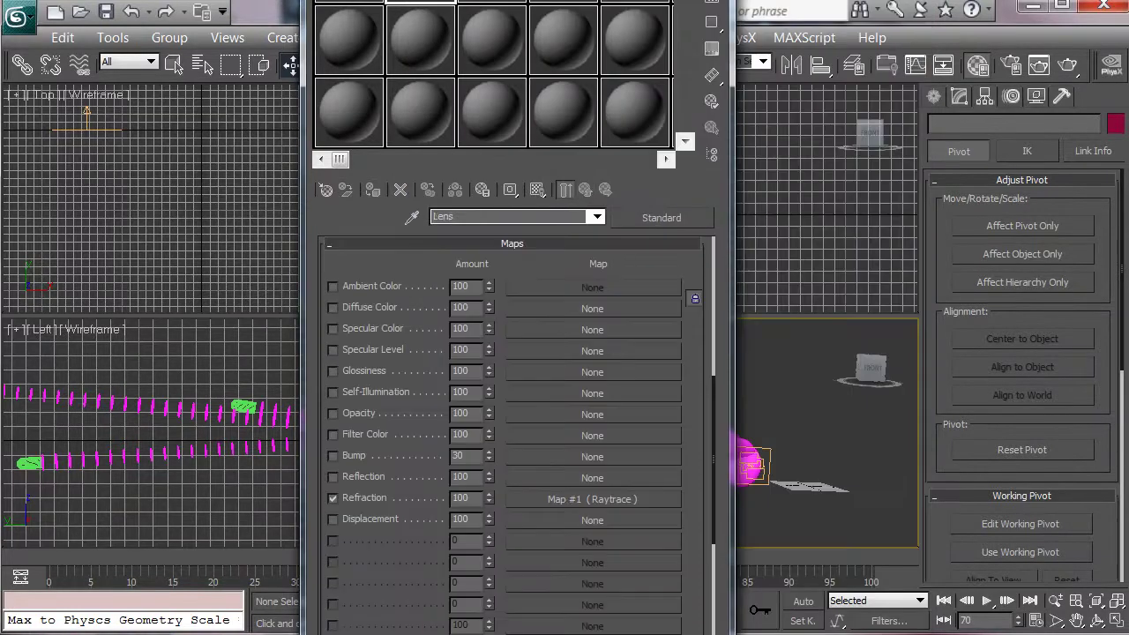
Step: Set the Lens material's specular level to 429, raise its glossiness, and put the Material Editor away
scroll(516, 432, up, 3)
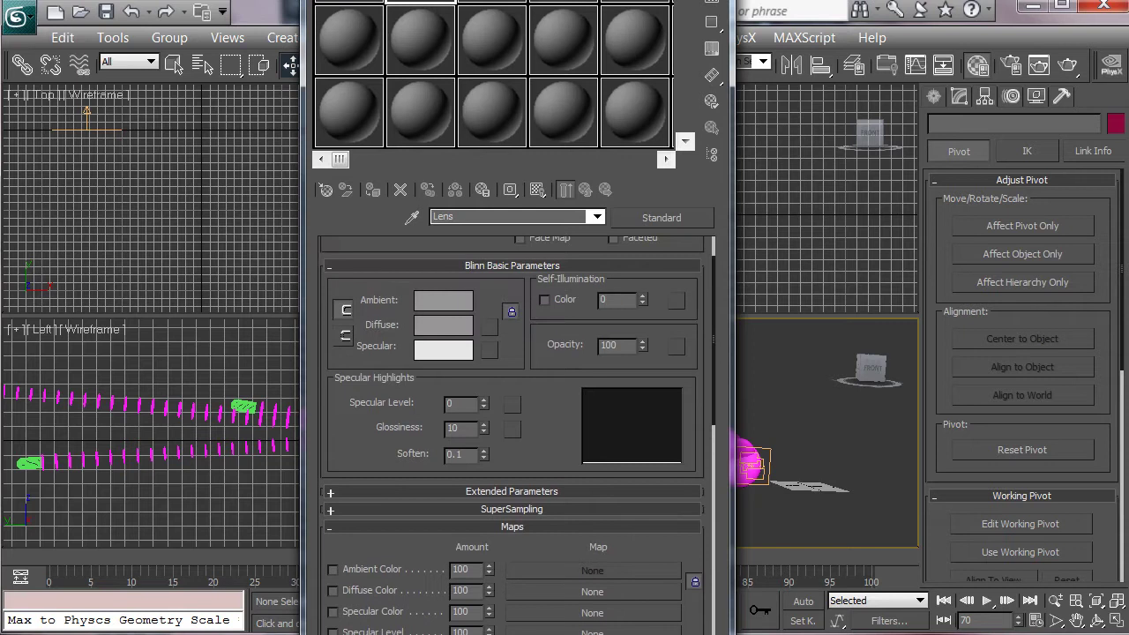
drag(484, 403, 483, 86)
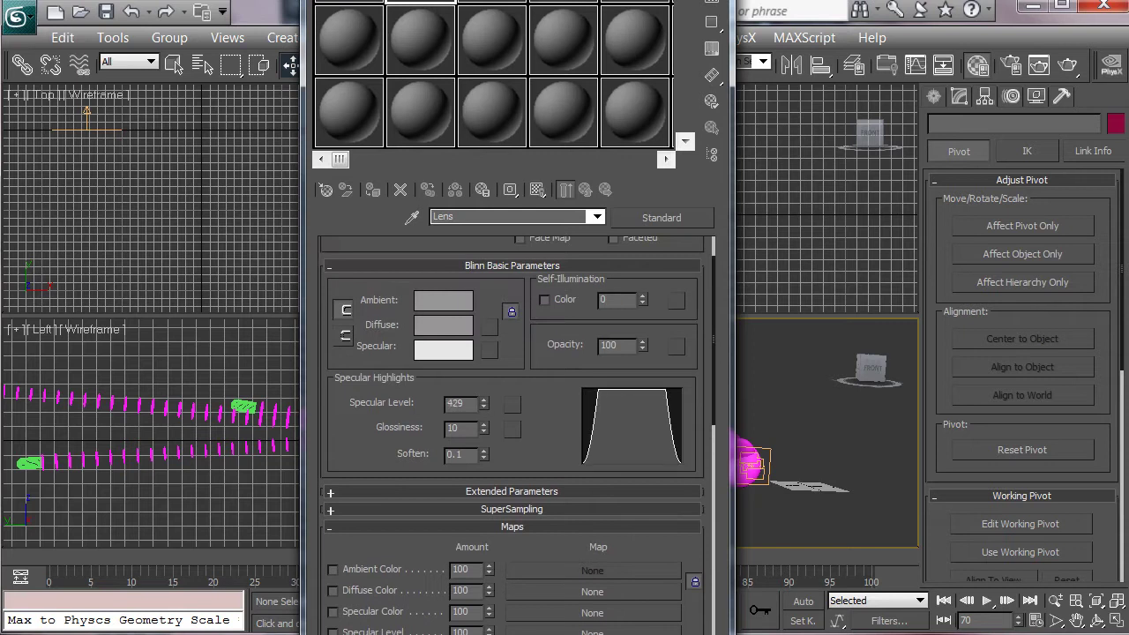
mouse_move(484, 429)
mouse_down()
mouse_move(483, 359)
mouse_move(484, 414)
mouse_up()
key(m)
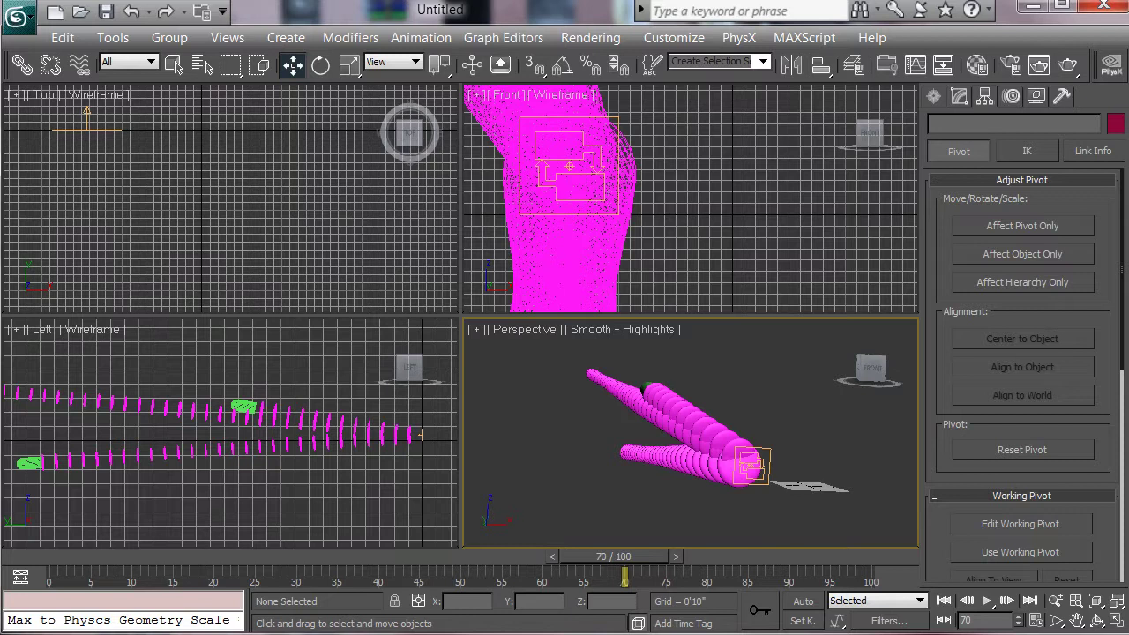
Step: Open Particle View and move the Spawn 01 output connector to the side of the event facing Trails
key(6)
drag(336, 60, 532, 68)
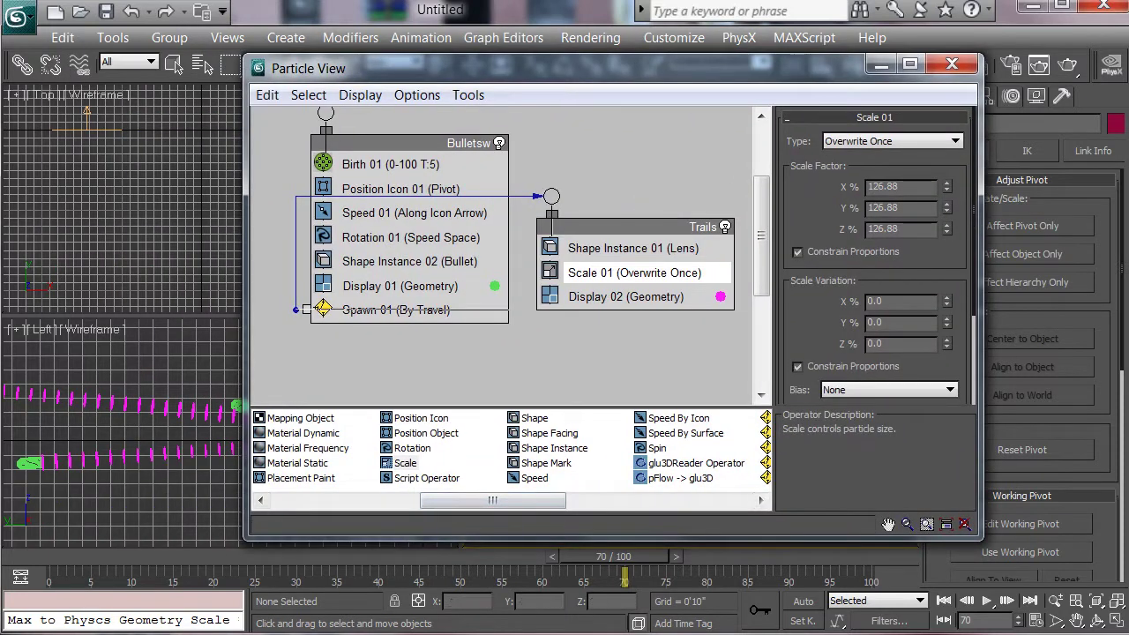
click(609, 357)
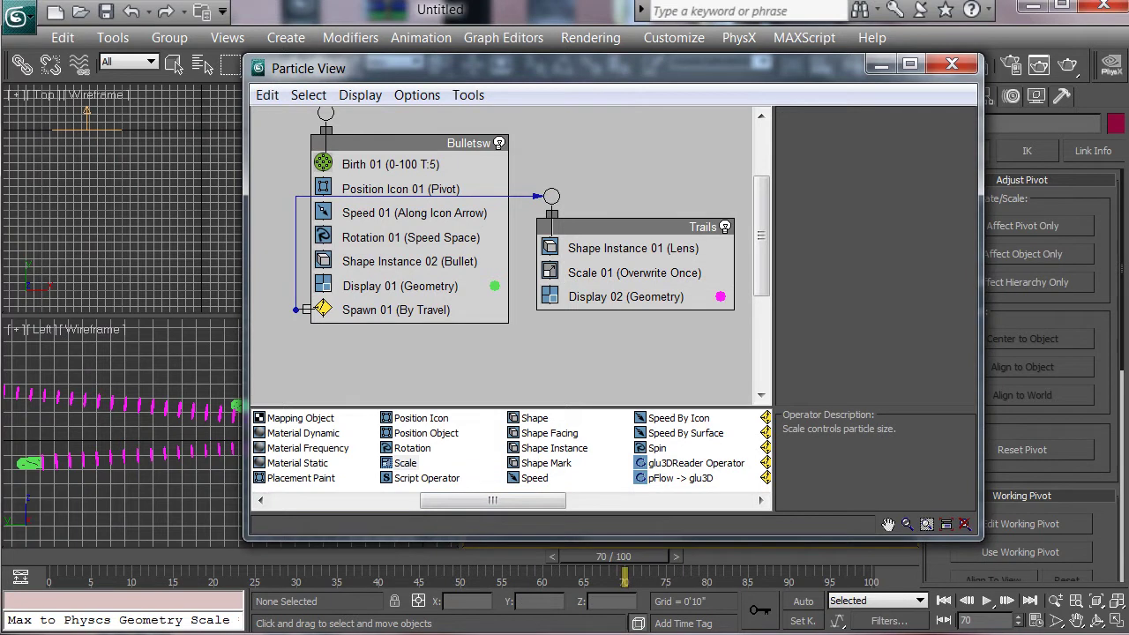
drag(306, 310, 514, 310)
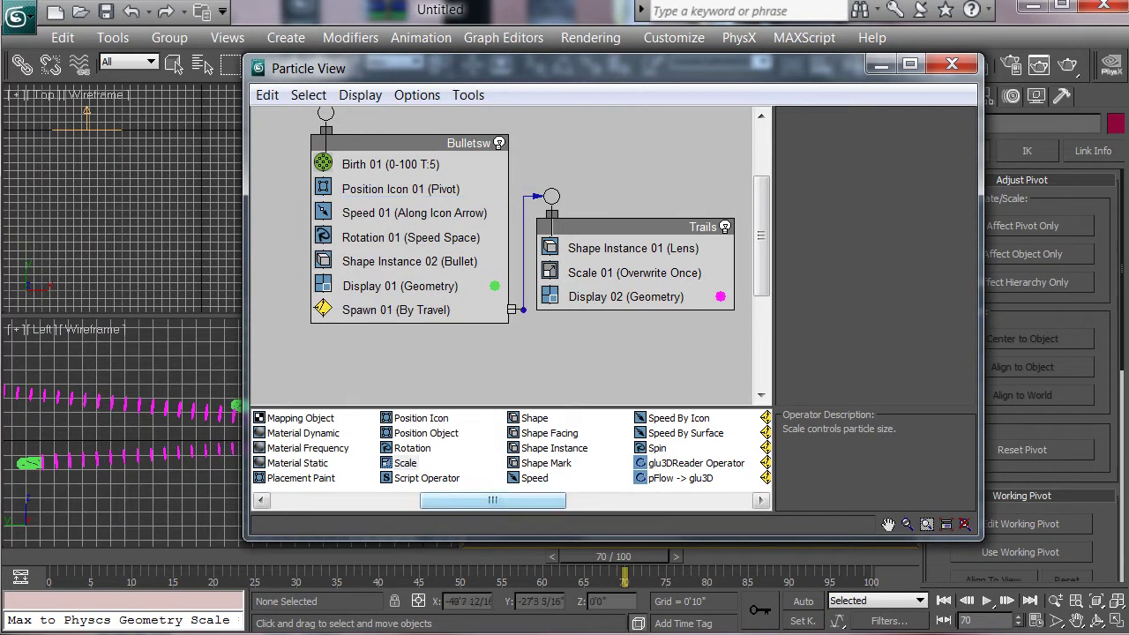
Step: Add a Material Static operator to the Bulletsw event above Spawn 01 and assign it the Bullet material from the Material Editor
mouse_move(499, 500)
mouse_down()
mouse_move(523, 500)
mouse_move(488, 500)
mouse_up()
click(298, 464)
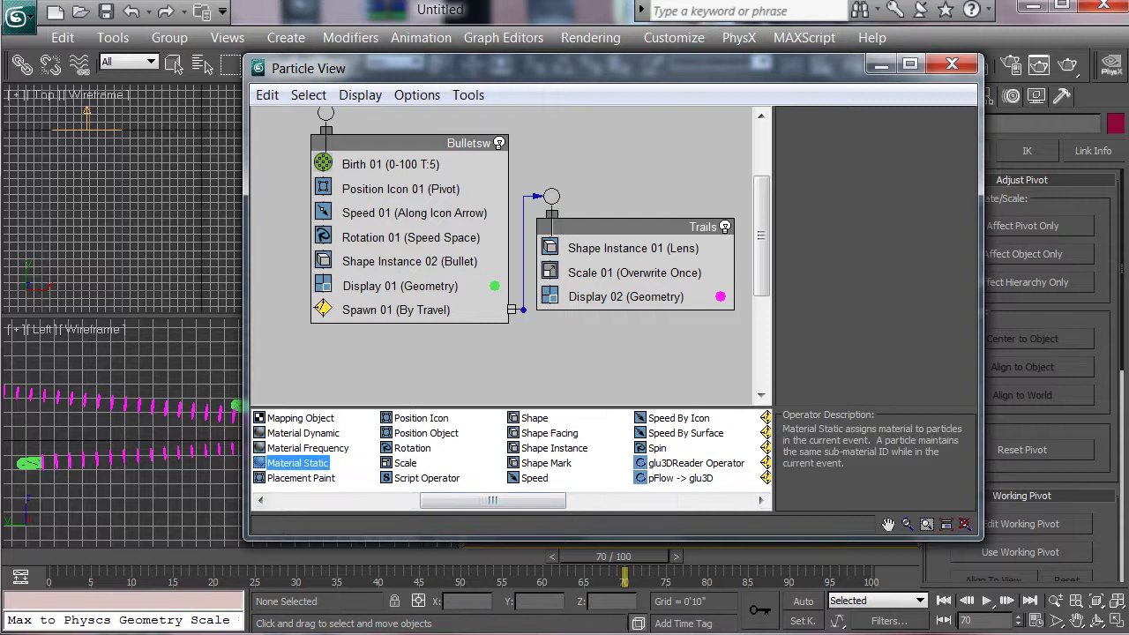
drag(298, 463, 516, 304)
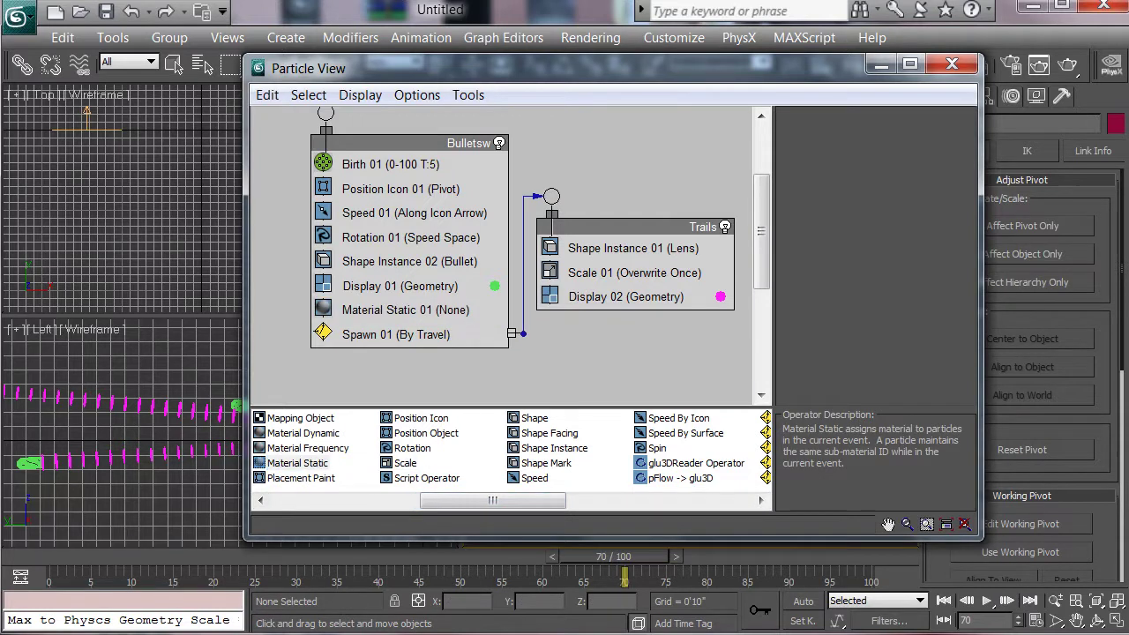
click(406, 309)
click(874, 167)
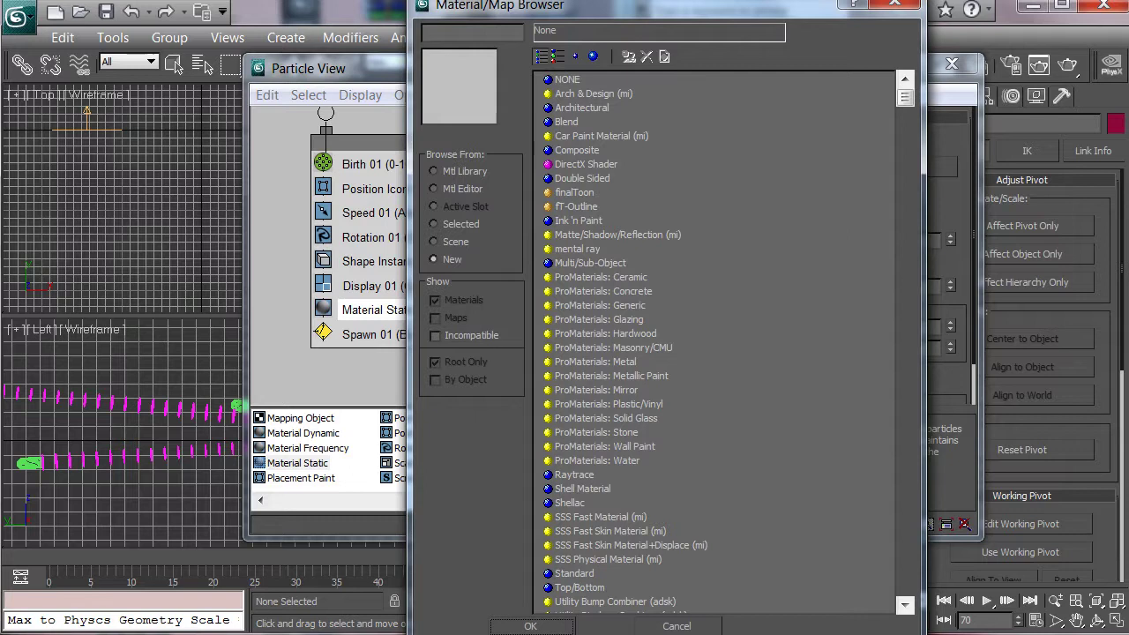
click(434, 188)
double_click(615, 80)
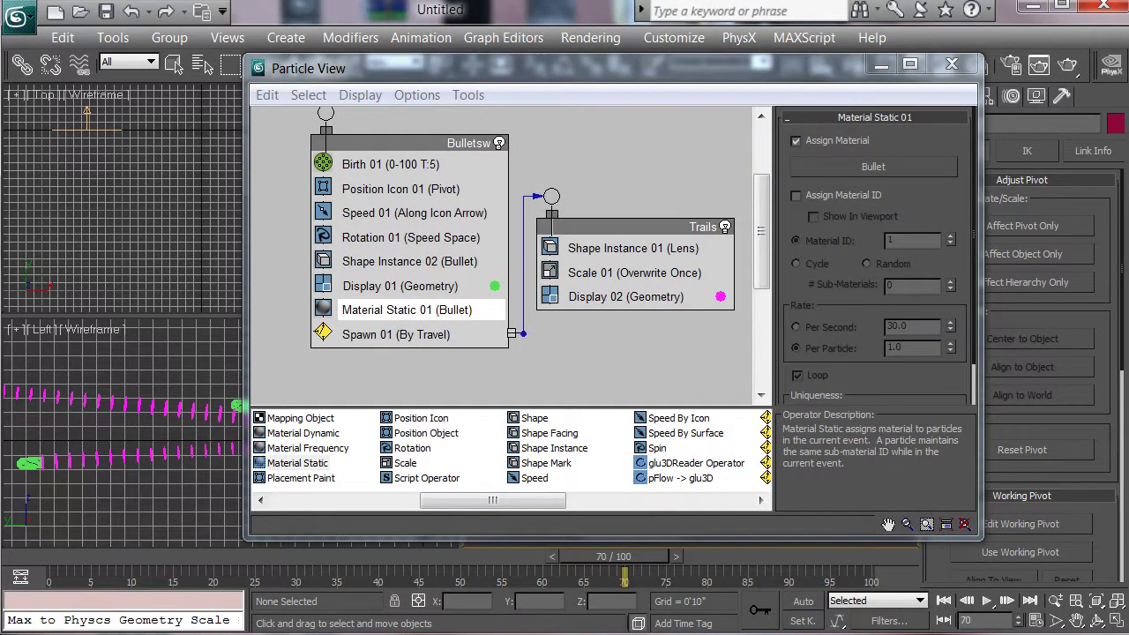
Step: Insert a Material Static operator in the Trails event below the shape instance, assign it the Lens material, and close Particle View
drag(297, 463, 574, 265)
click(573, 267)
click(873, 166)
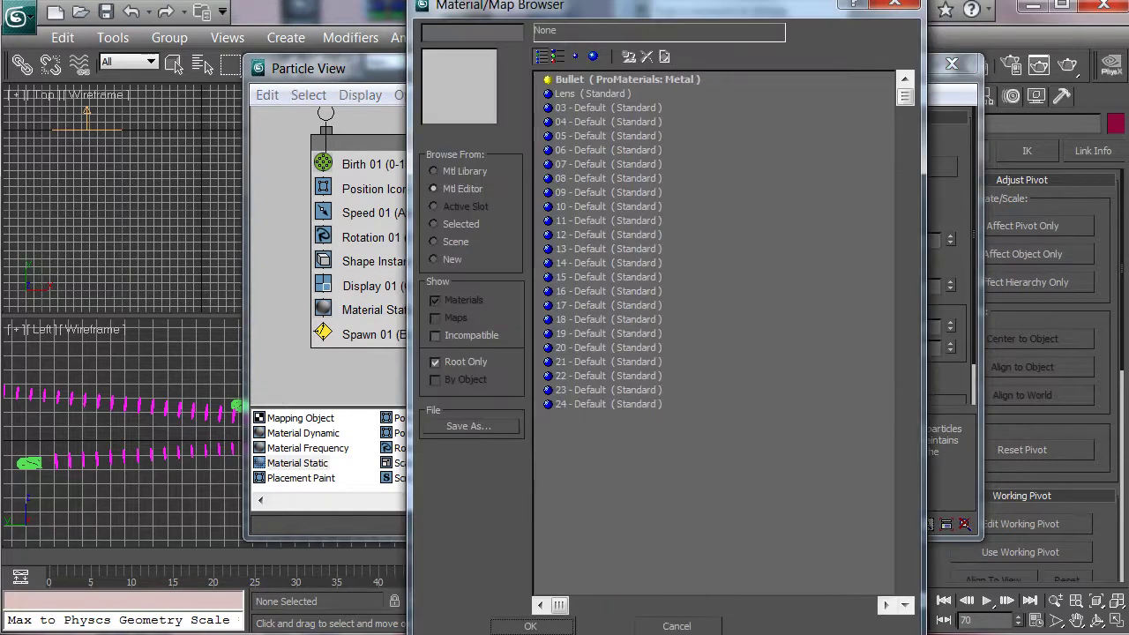
double_click(589, 93)
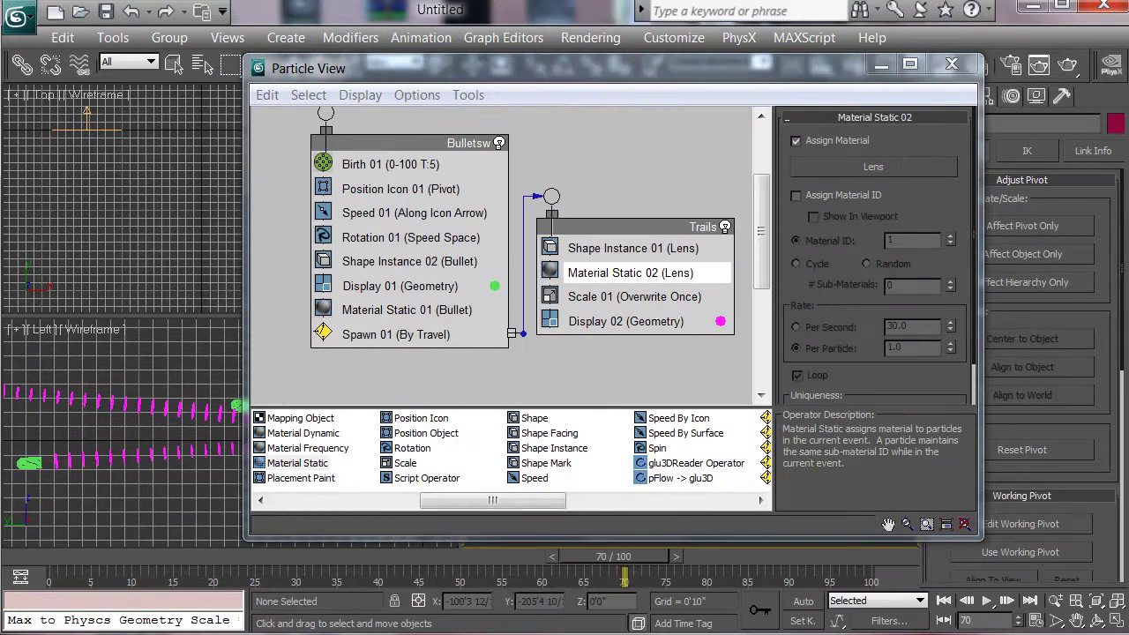
click(952, 64)
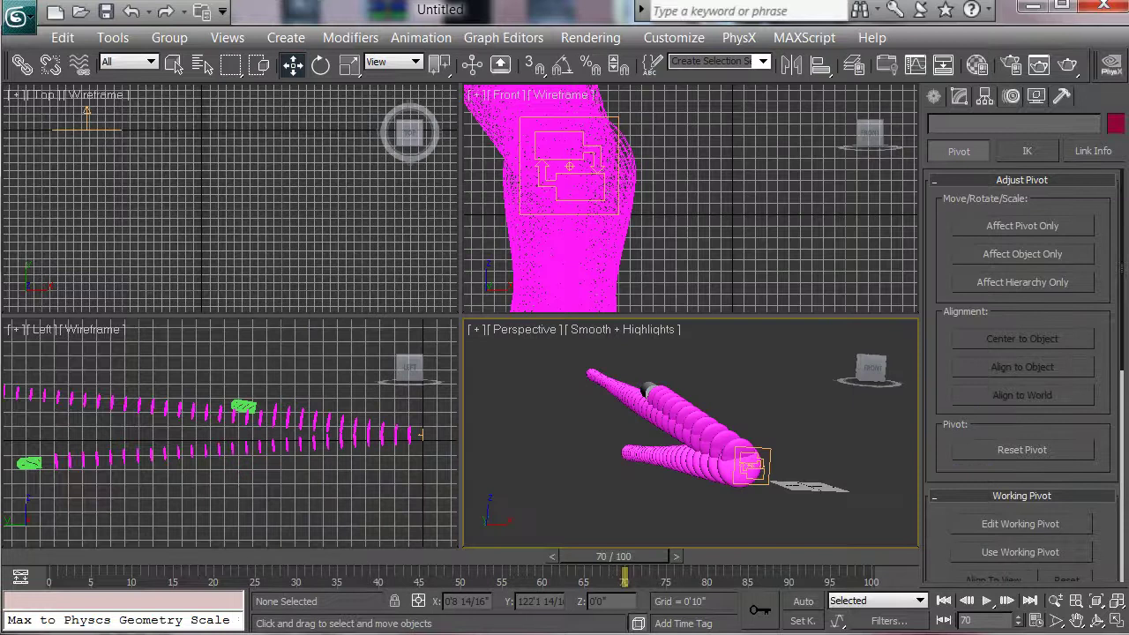
Step: Orbit the Perspective view to see the bullet trails from the side, test-render frame 70, and dismiss the render
click(1098, 620)
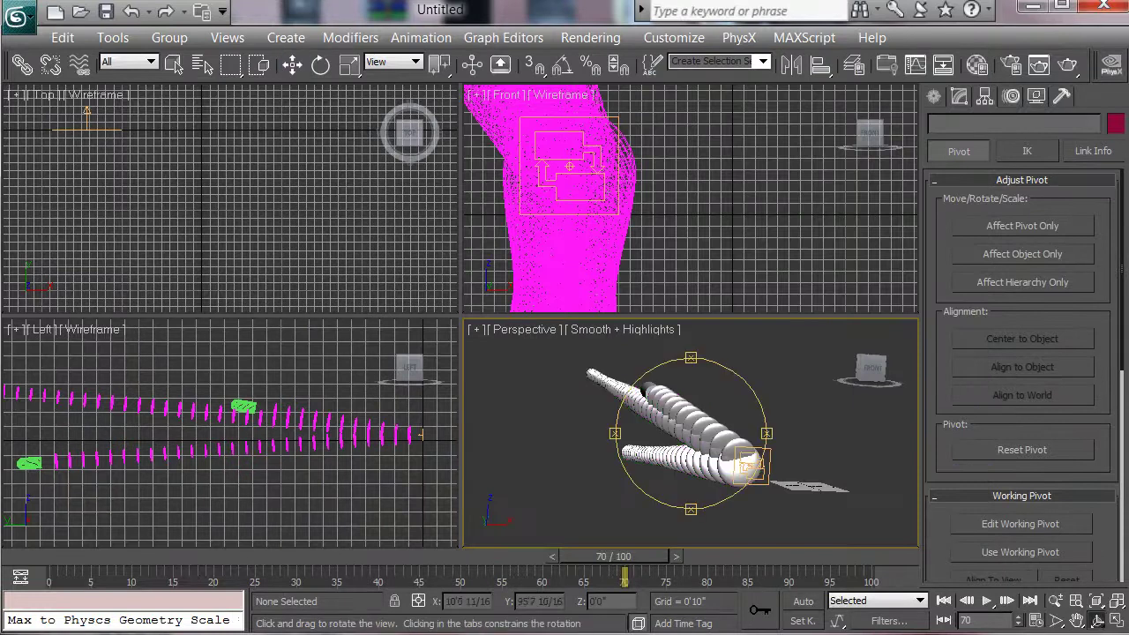
drag(663, 432, 725, 433)
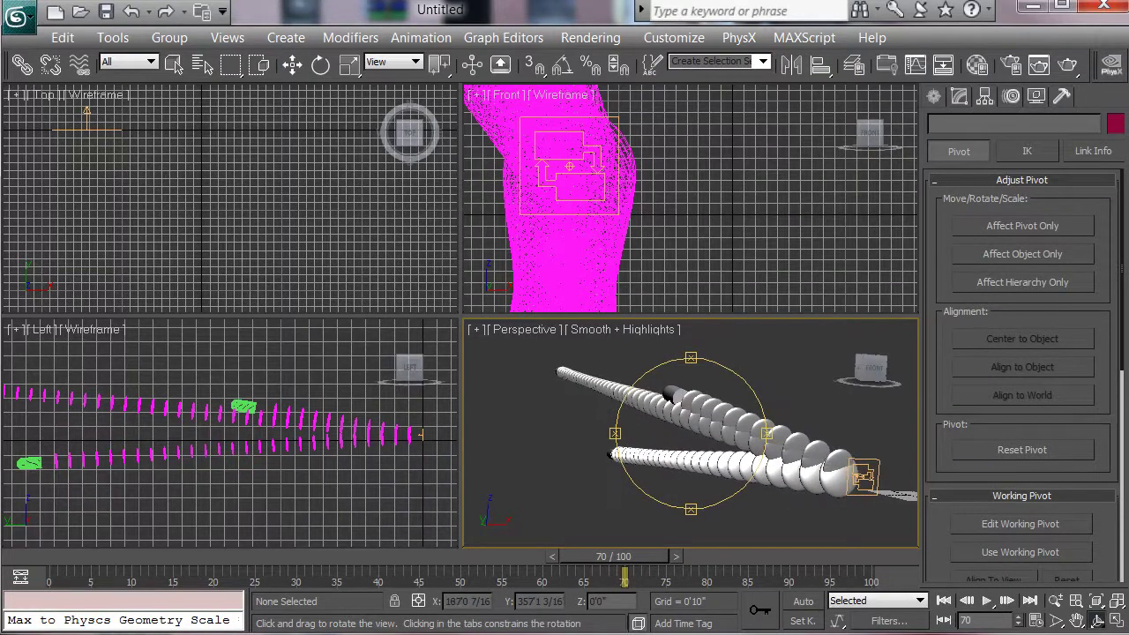
click(1068, 65)
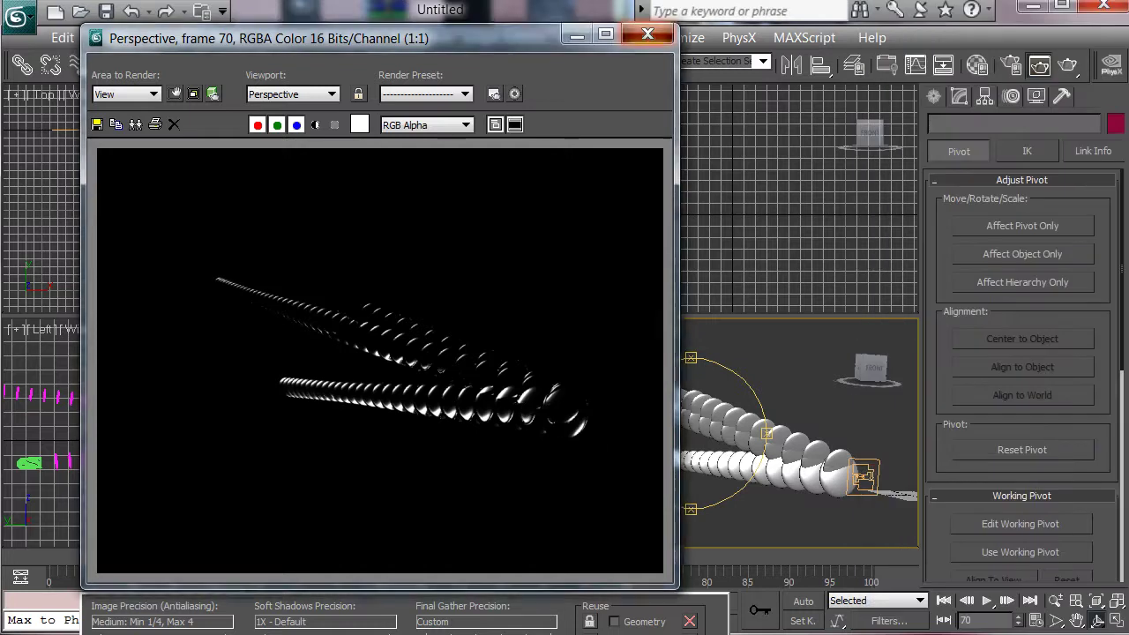
click(647, 34)
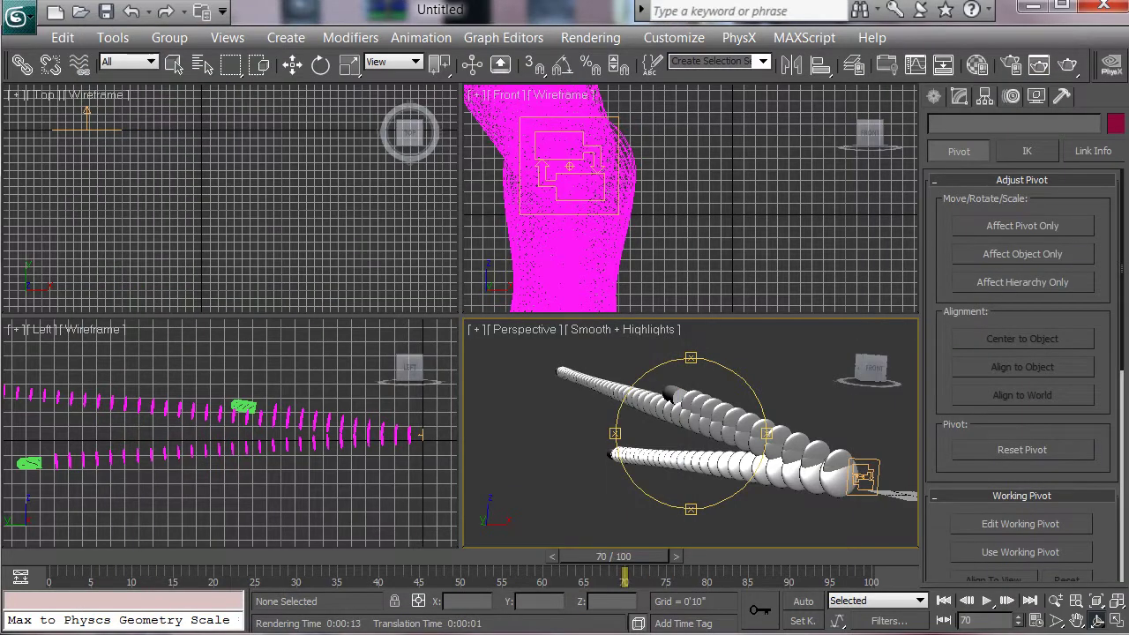
Step: Load the Spherical Map Mall image as a Bitmap in the third sample material's Diffuse slot
click(977, 66)
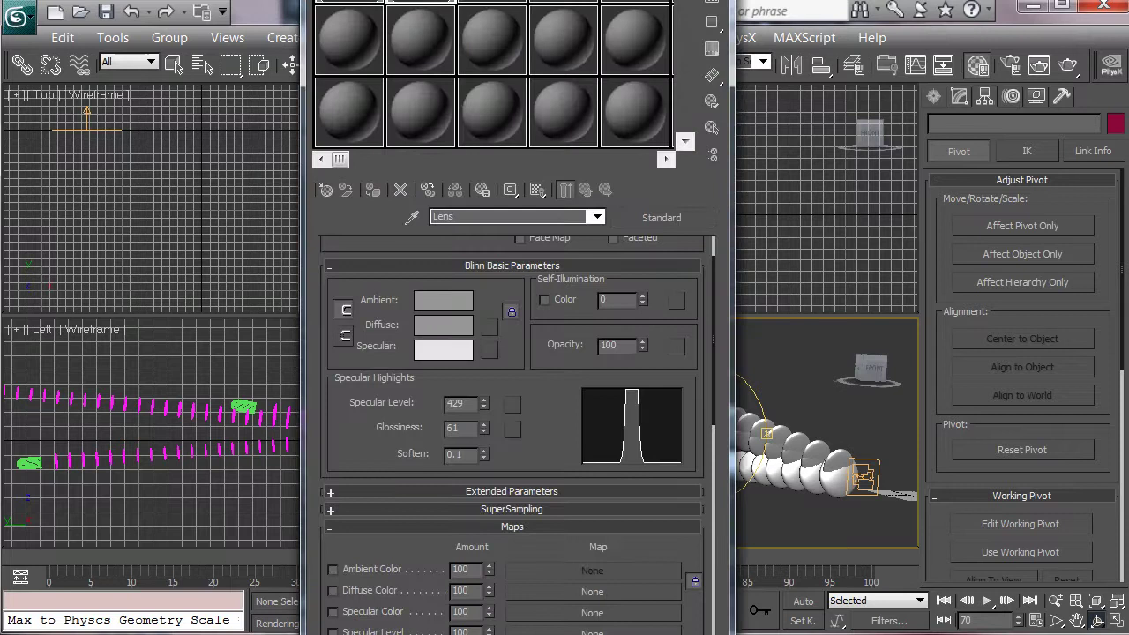
drag(504, 0, 353, 88)
click(339, 168)
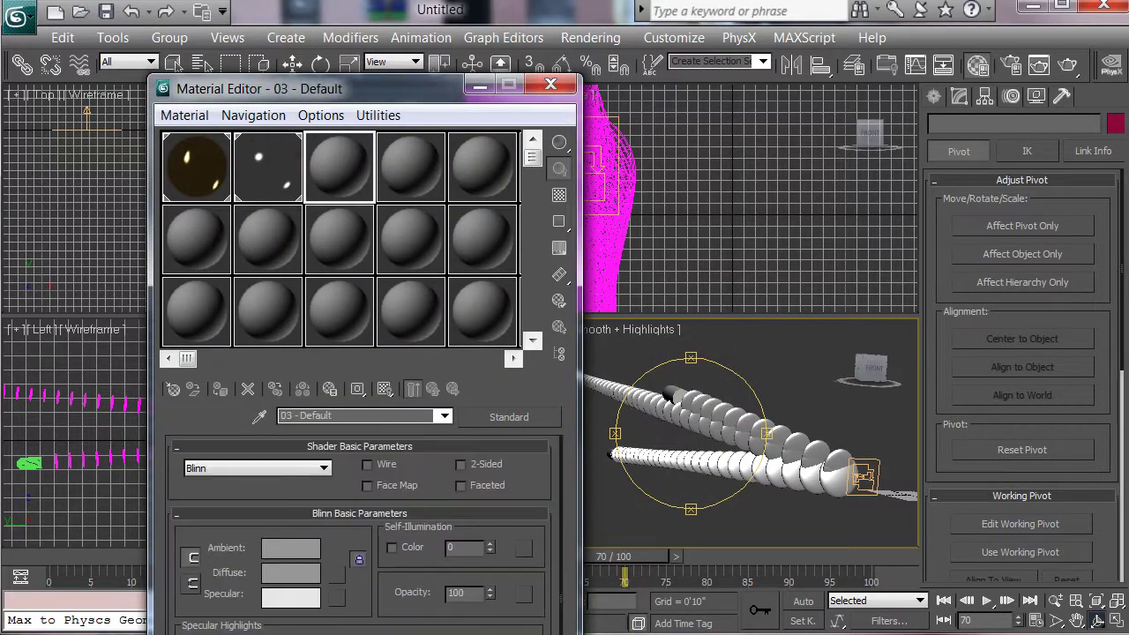
click(337, 574)
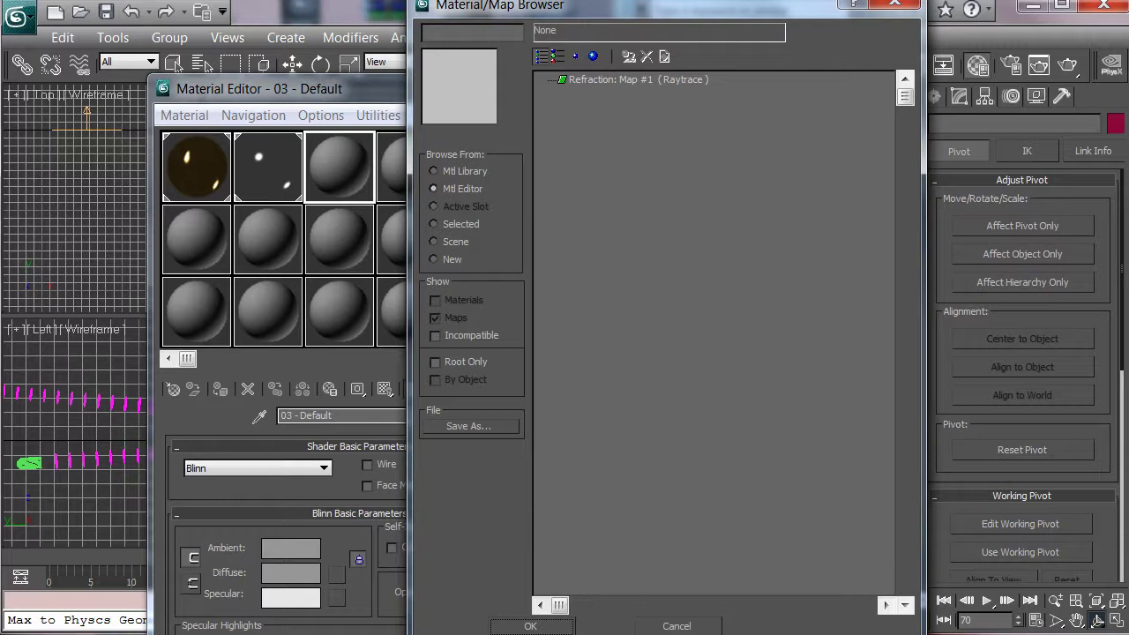
click(434, 259)
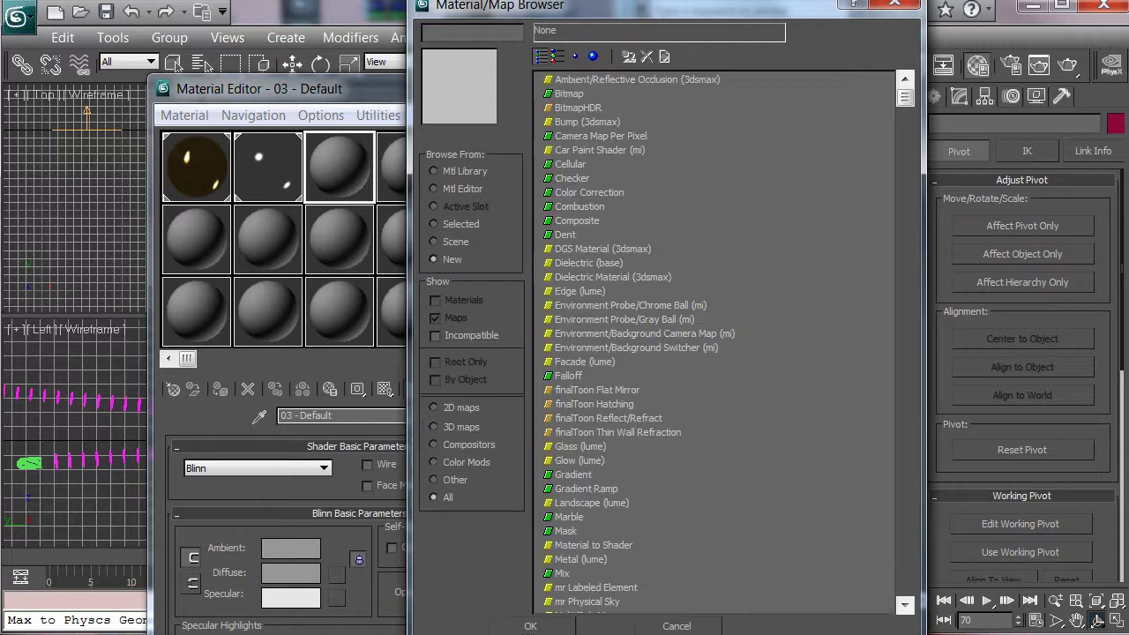
double_click(571, 93)
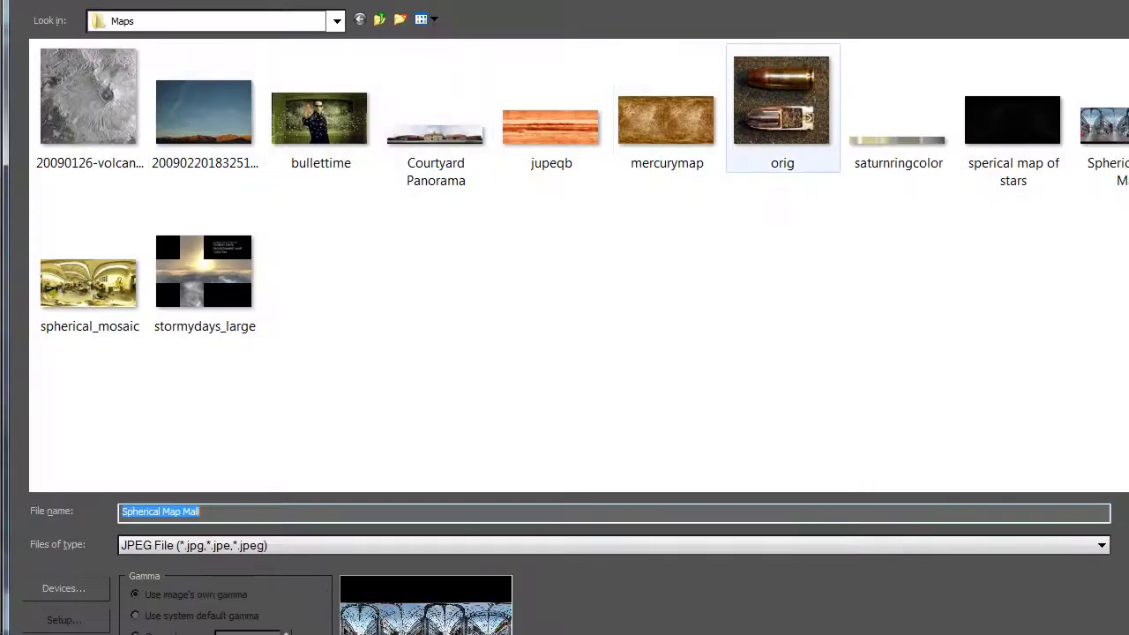
click(1108, 128)
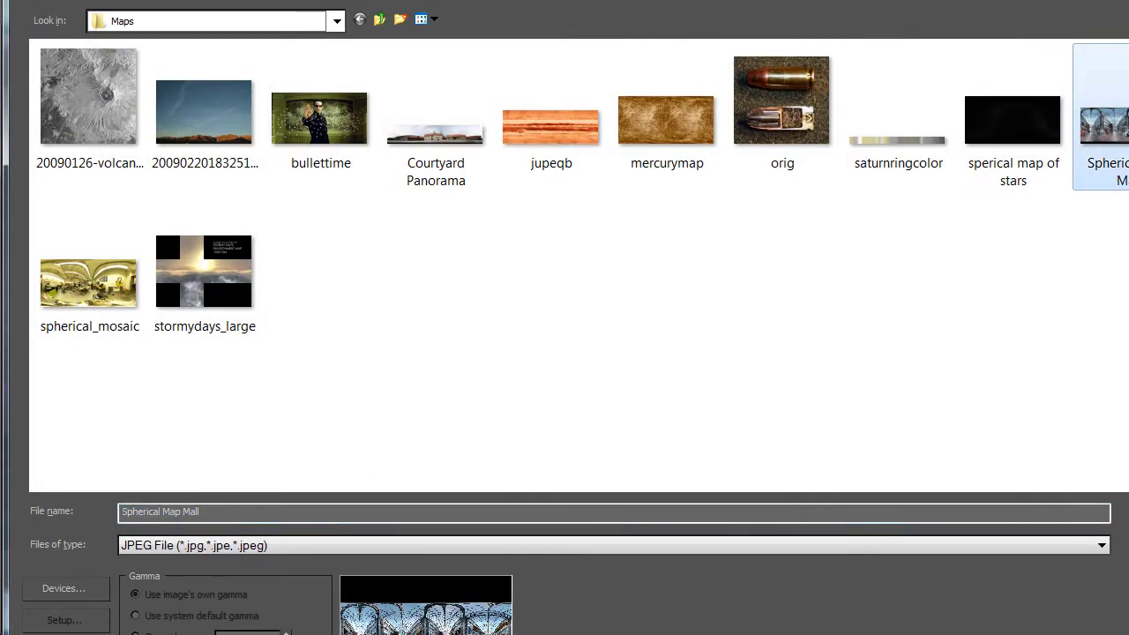
key(Return)
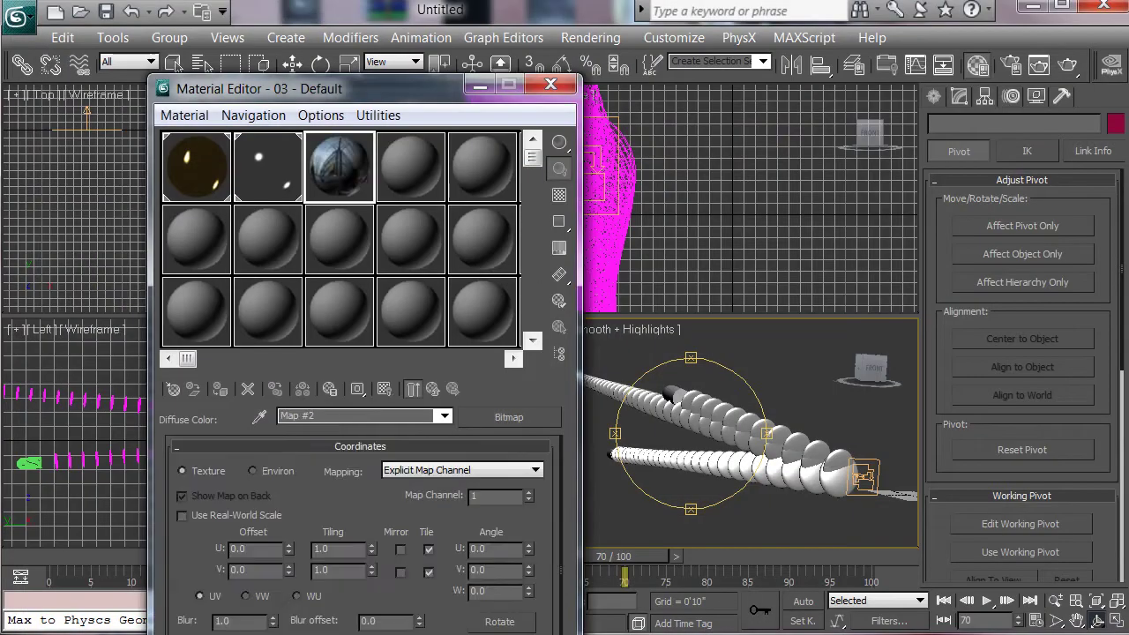
Step: Set the bitmap's coordinates to Environ with Spherical Environment mapping, and copy the map to the fourth sample slot as an instance
click(254, 471)
click(462, 470)
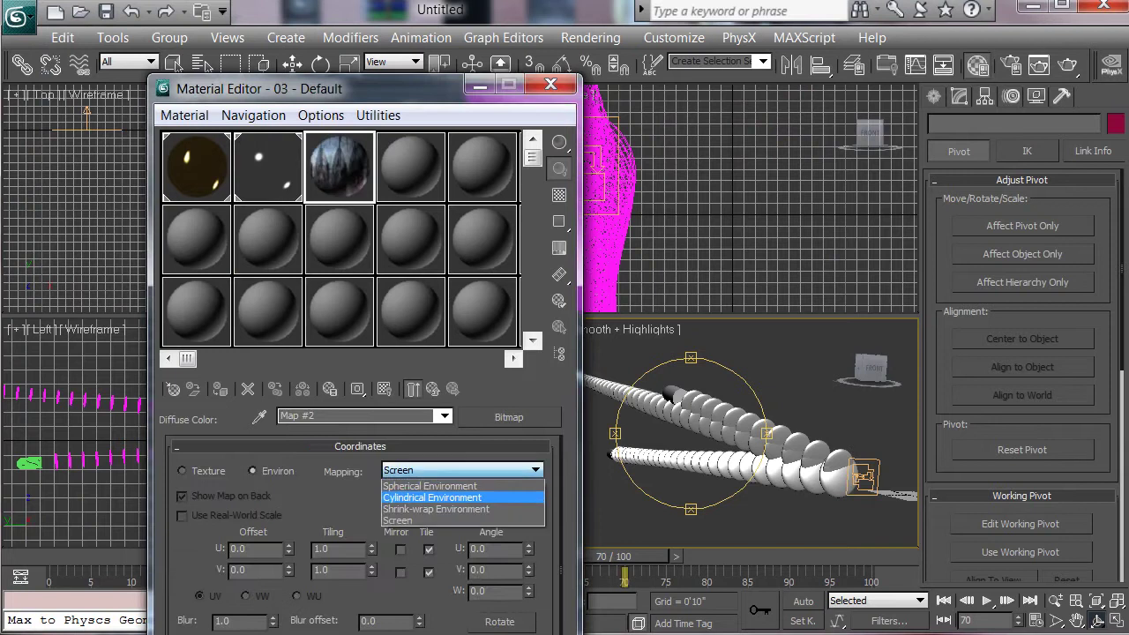
click(429, 486)
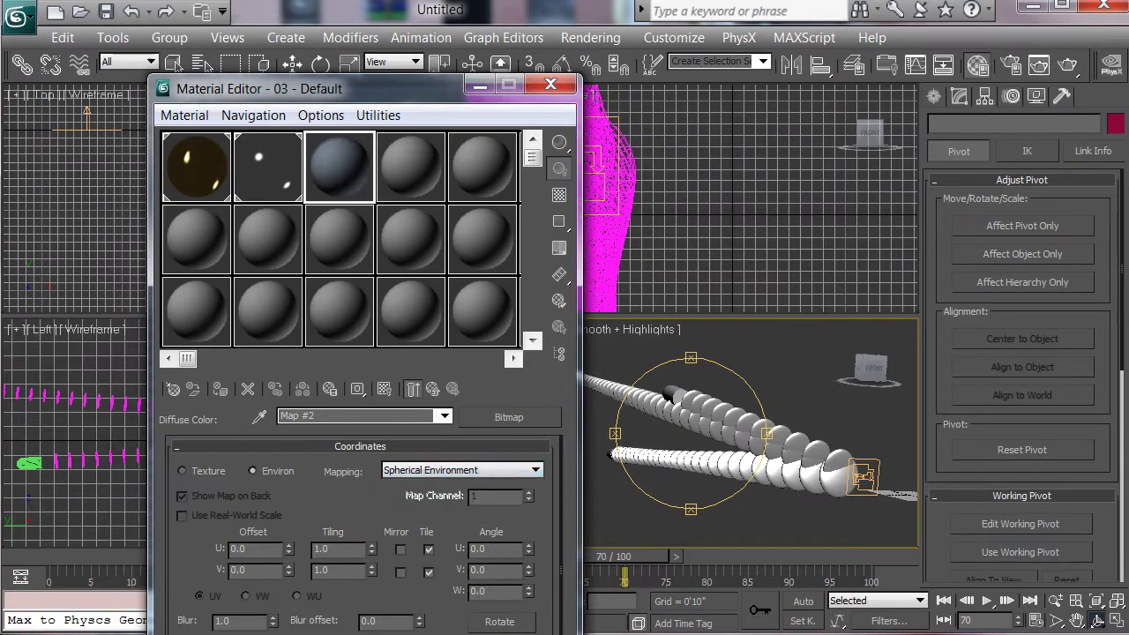
click(434, 388)
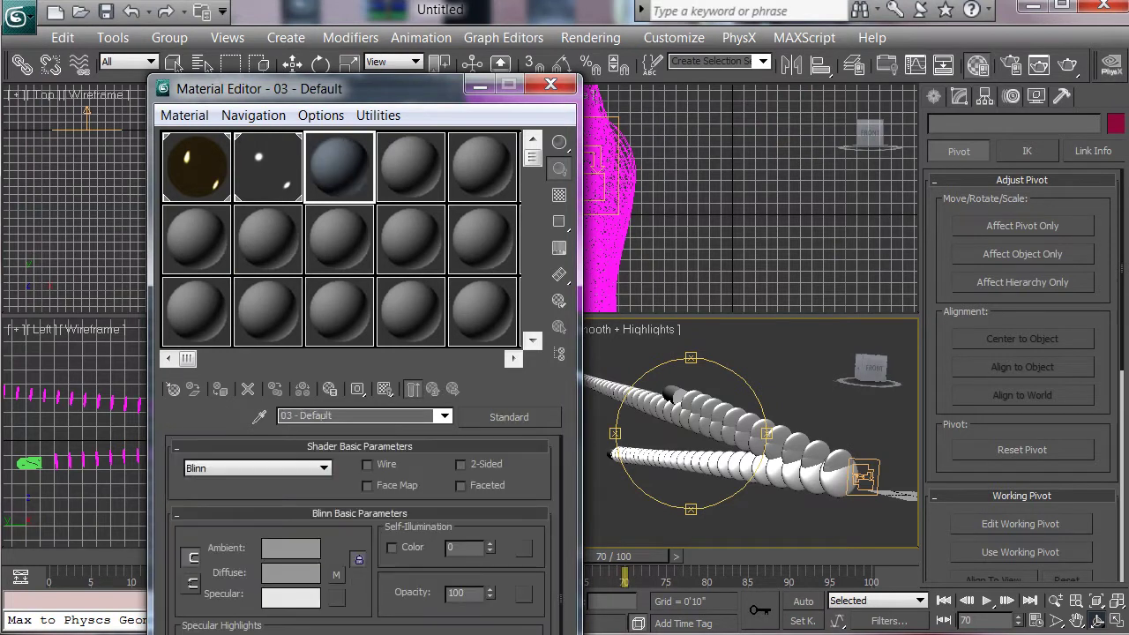
drag(336, 575, 411, 168)
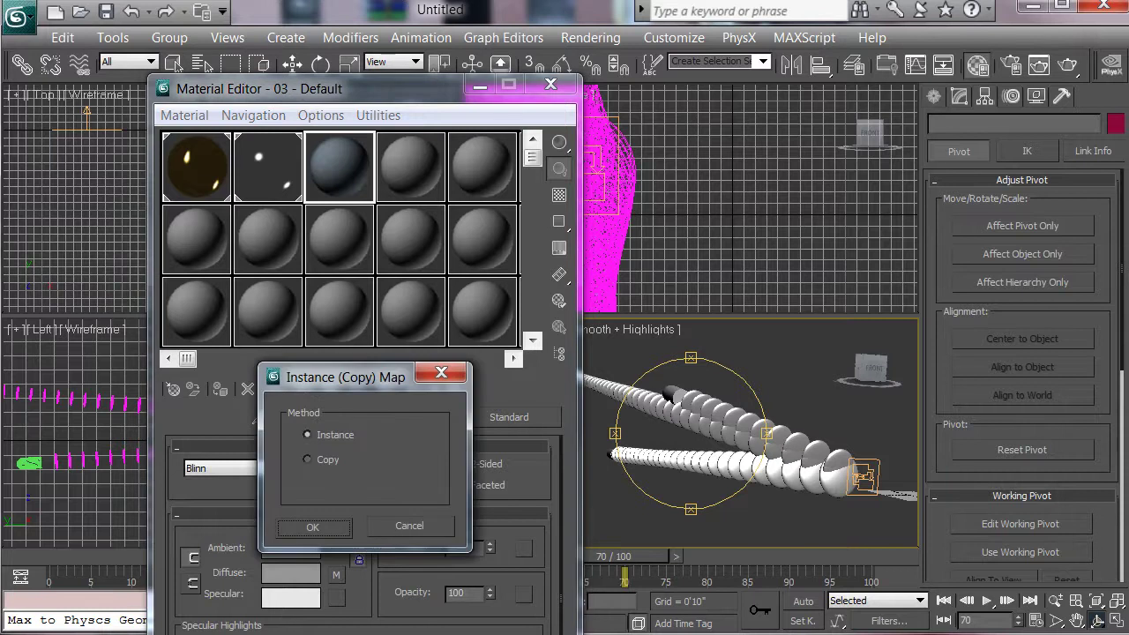
key(Return)
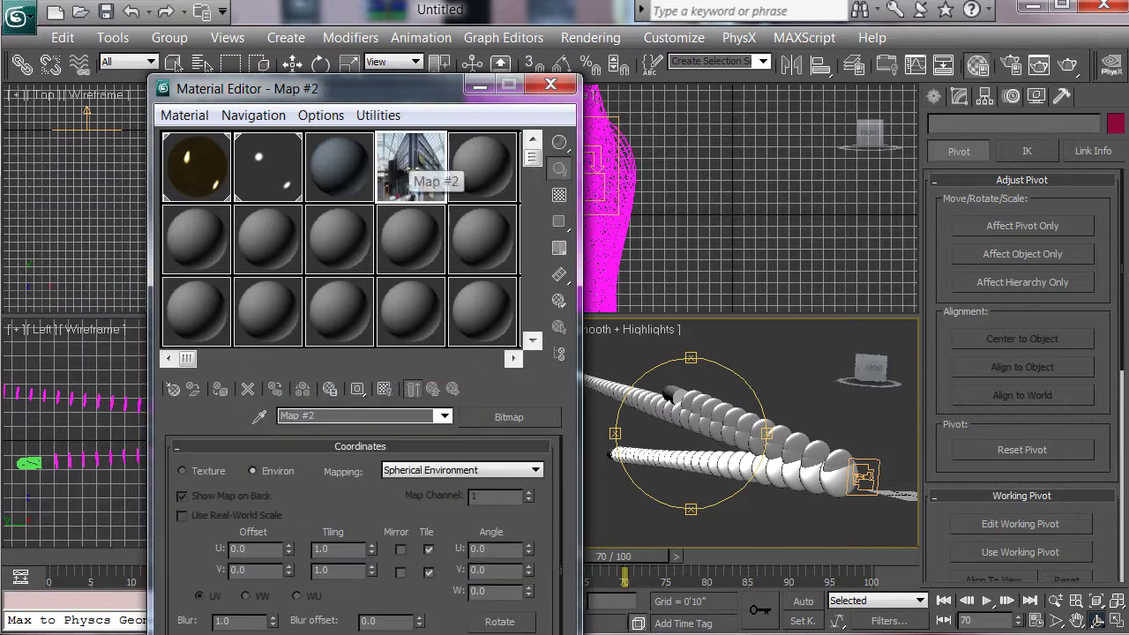
Step: Assign the fourth slot's mall map as the scene's environment map, and close the environment settings and Material Editor
click(590, 37)
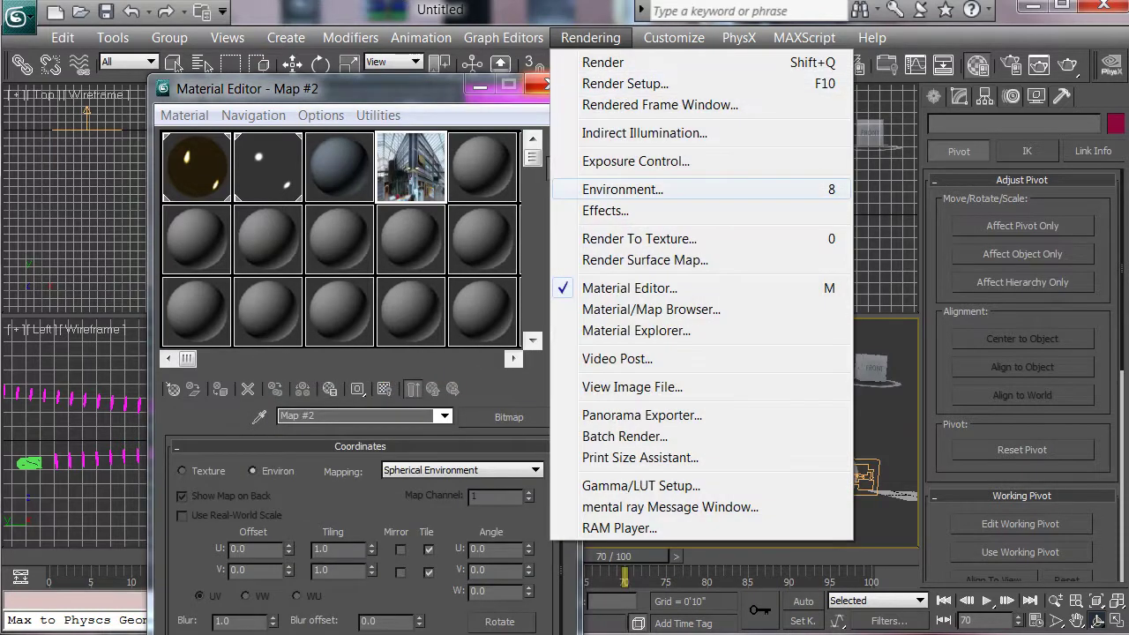
click(618, 189)
click(413, 170)
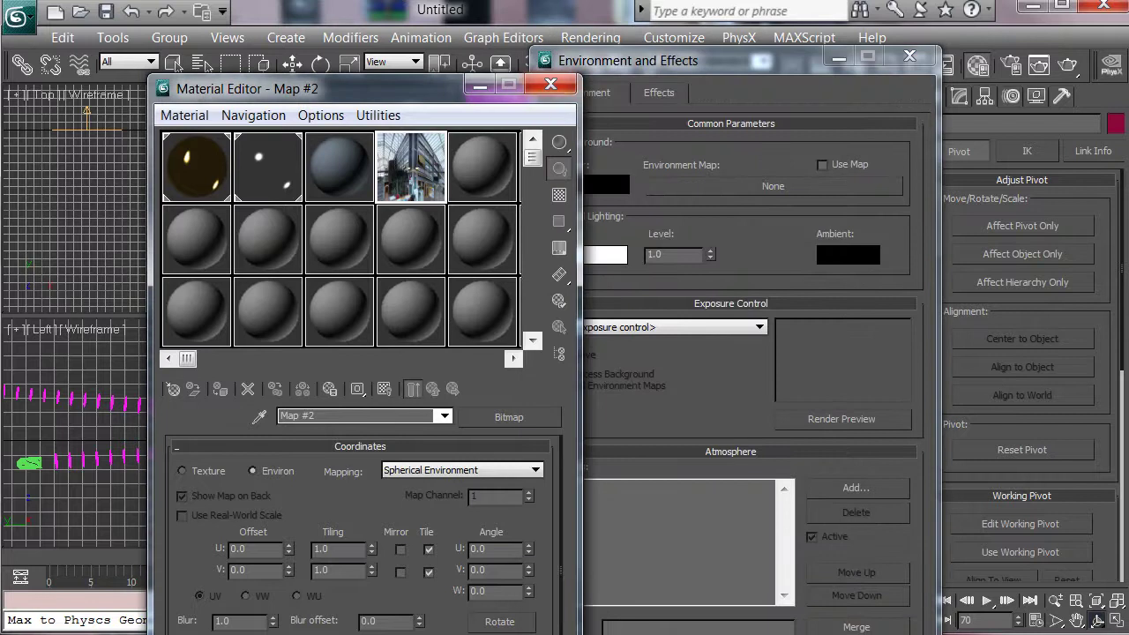
drag(411, 167, 772, 186)
click(683, 496)
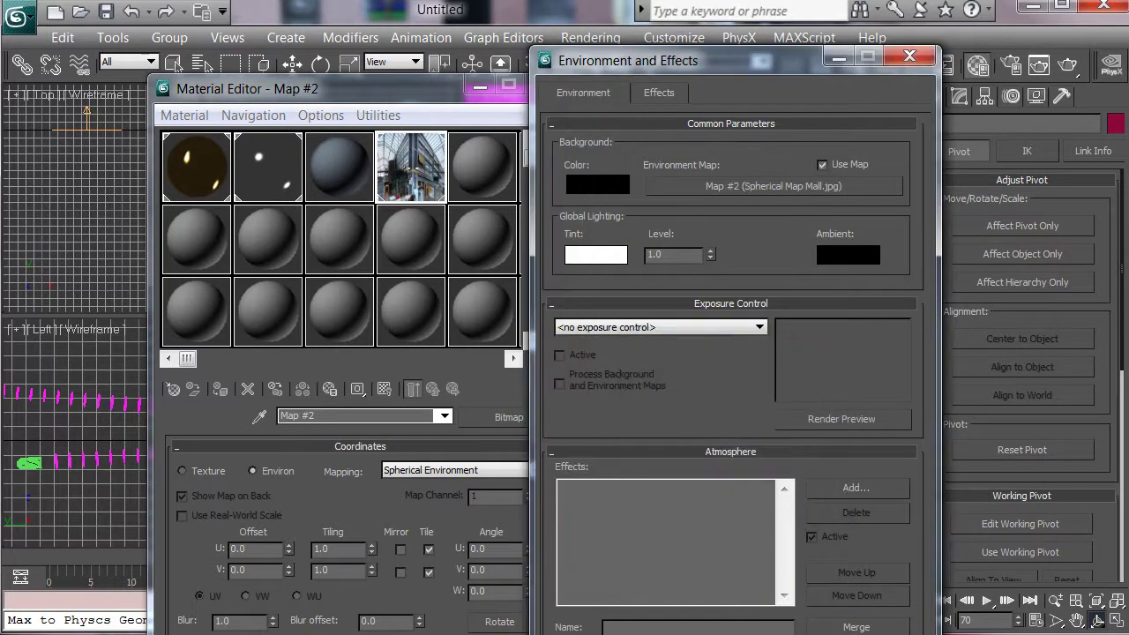
click(414, 89)
click(551, 85)
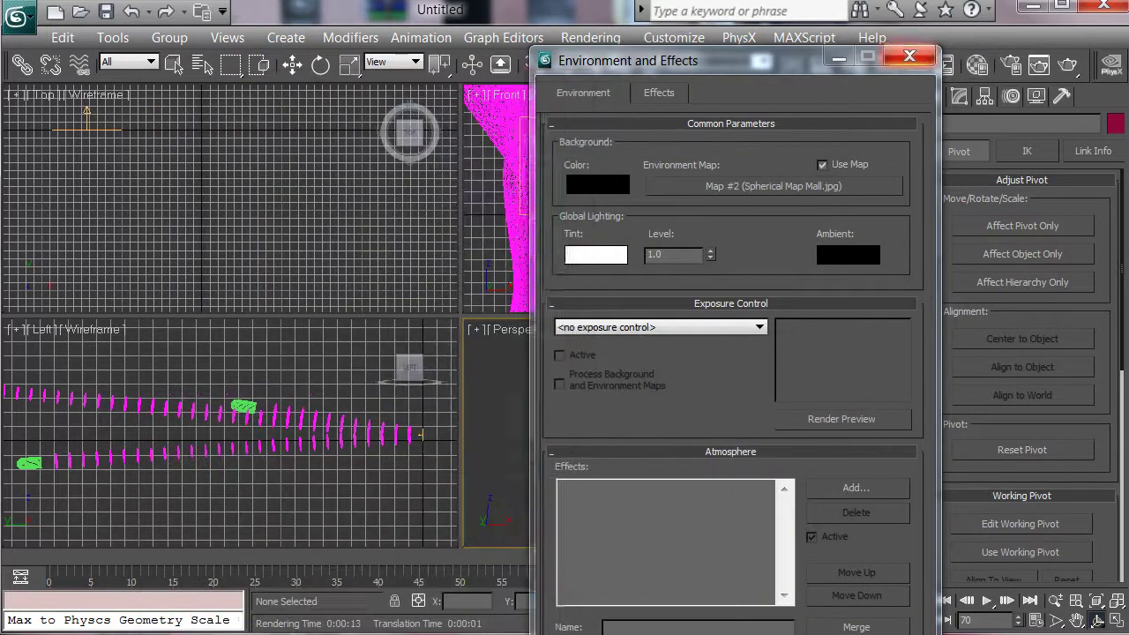
click(909, 57)
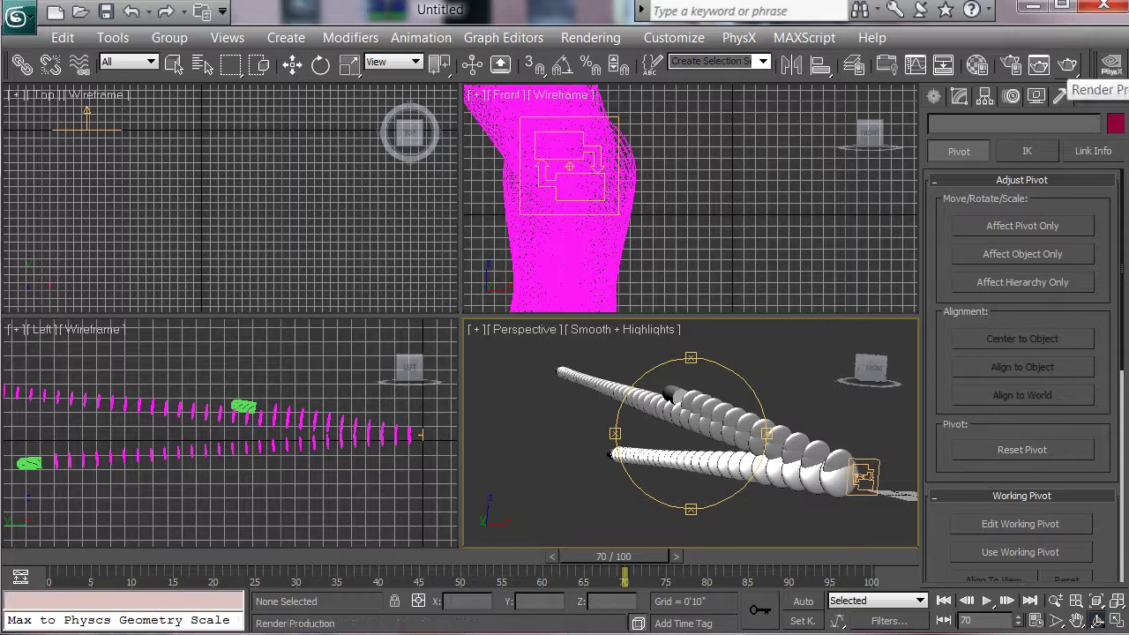
Step: Render the Perspective view at frame 70, examine the bullets and lens trails against the mall background, and dismiss the render
click(1066, 66)
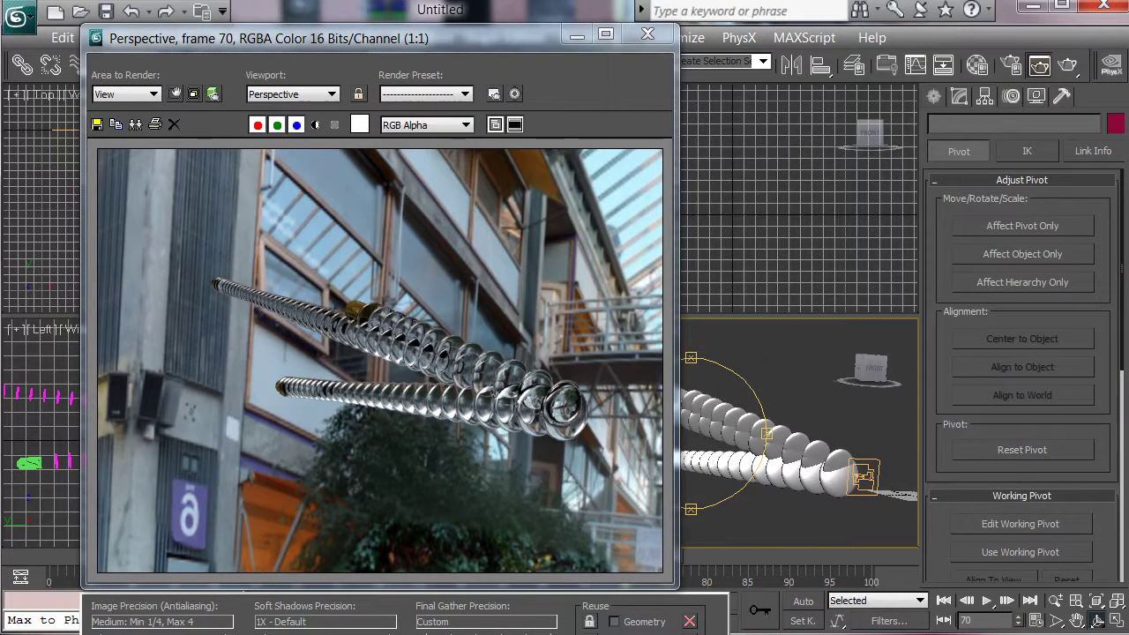
drag(379, 38, 391, 36)
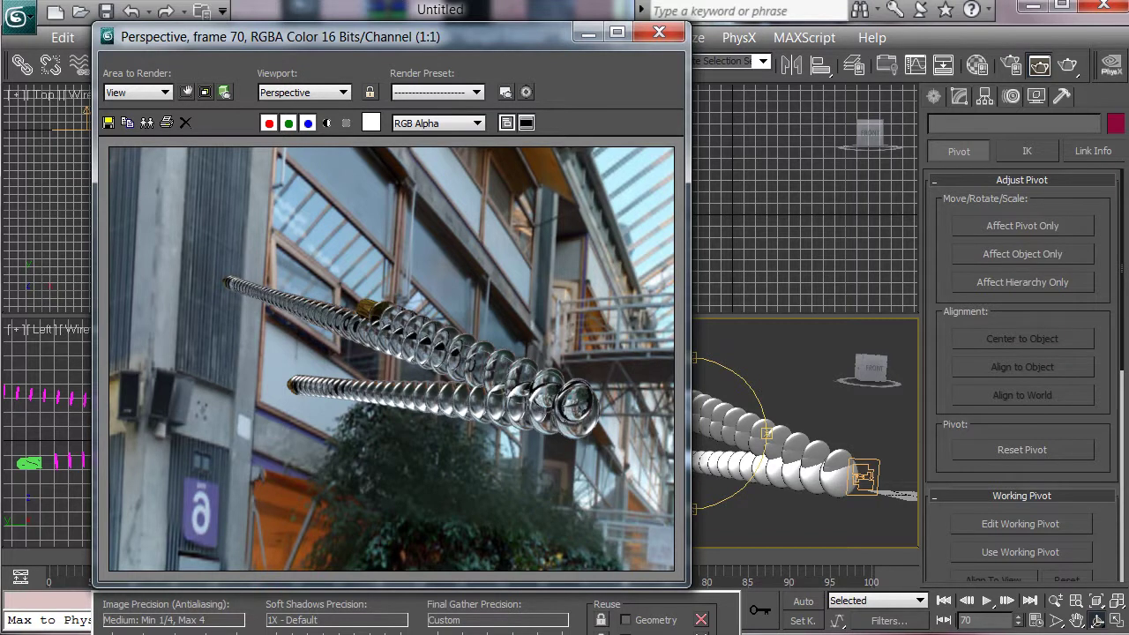
drag(529, 37, 527, 22)
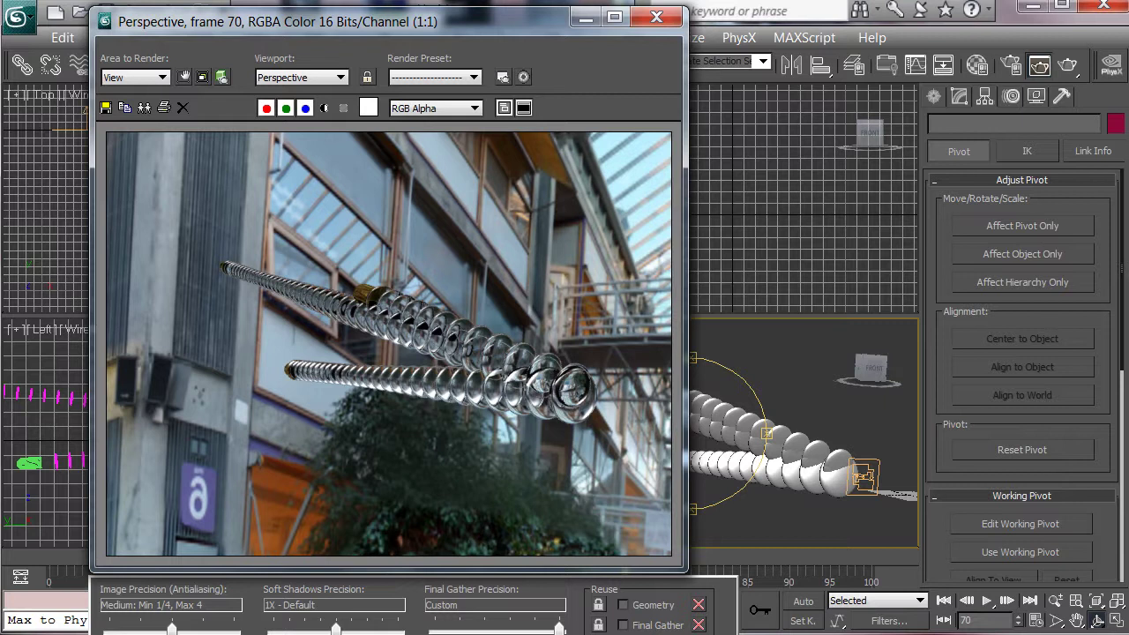
click(656, 18)
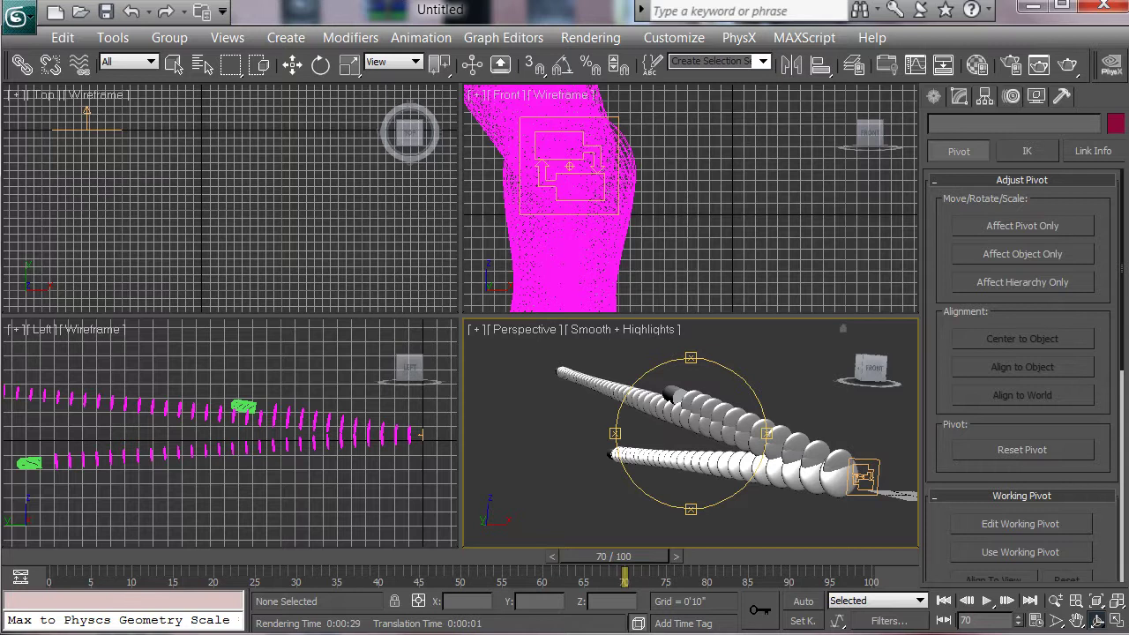
Step: Set the speed of PF Source 01's Speed operator to 450'0" in Particle View, and close Particle View
key(w)
click(864, 477)
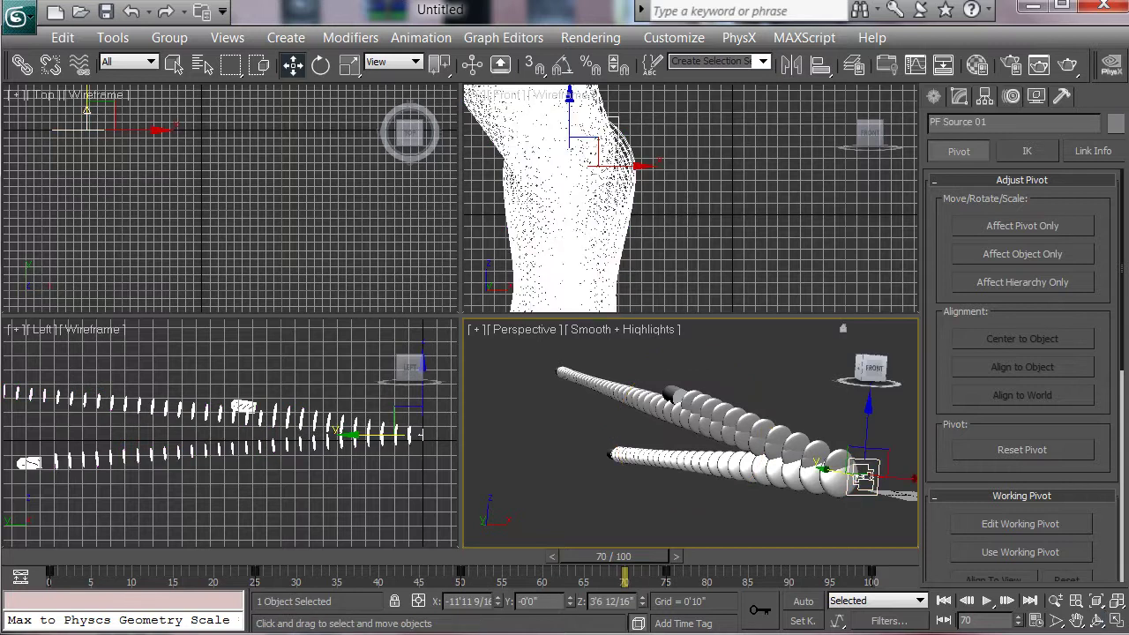
click(960, 97)
click(1021, 390)
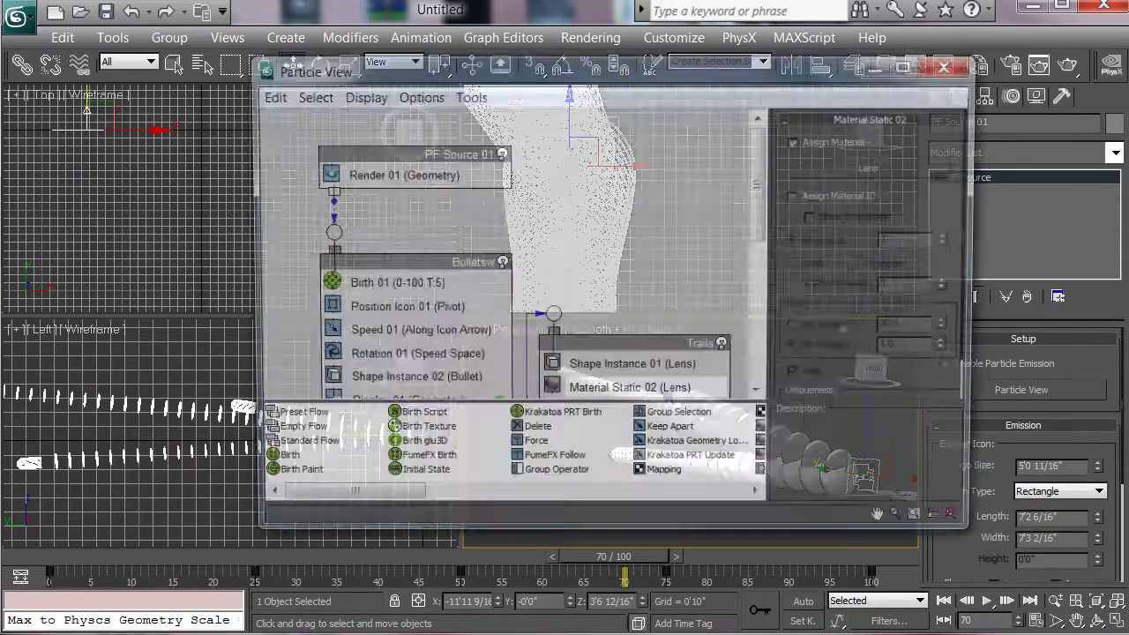
click(393, 334)
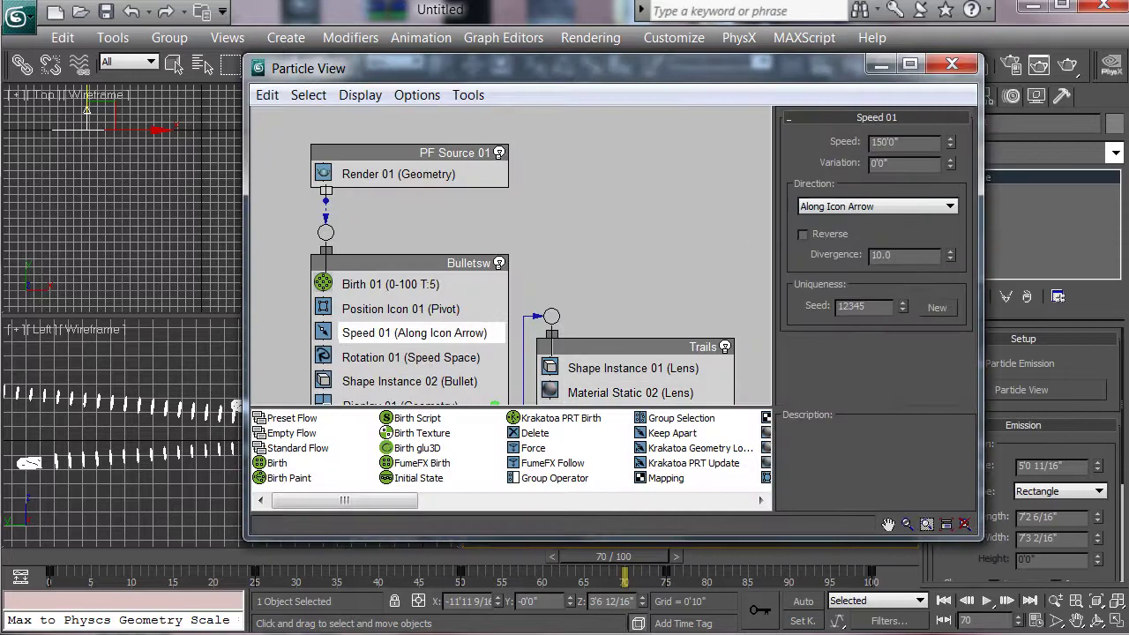
double_click(897, 142)
text(450)
key(Tab)
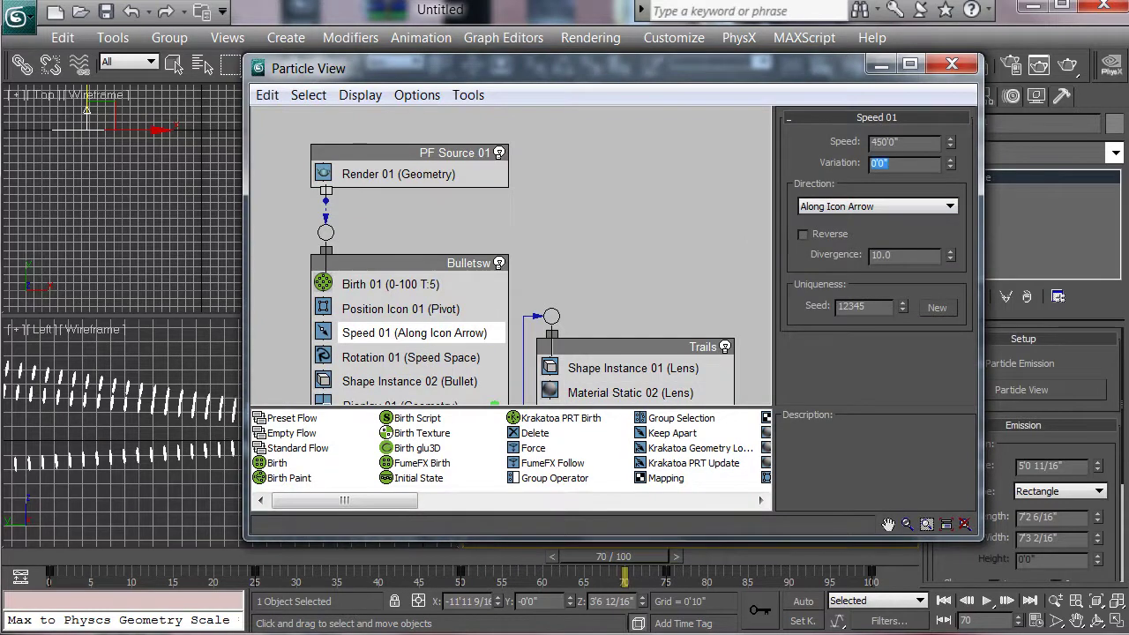
drag(565, 68, 488, 96)
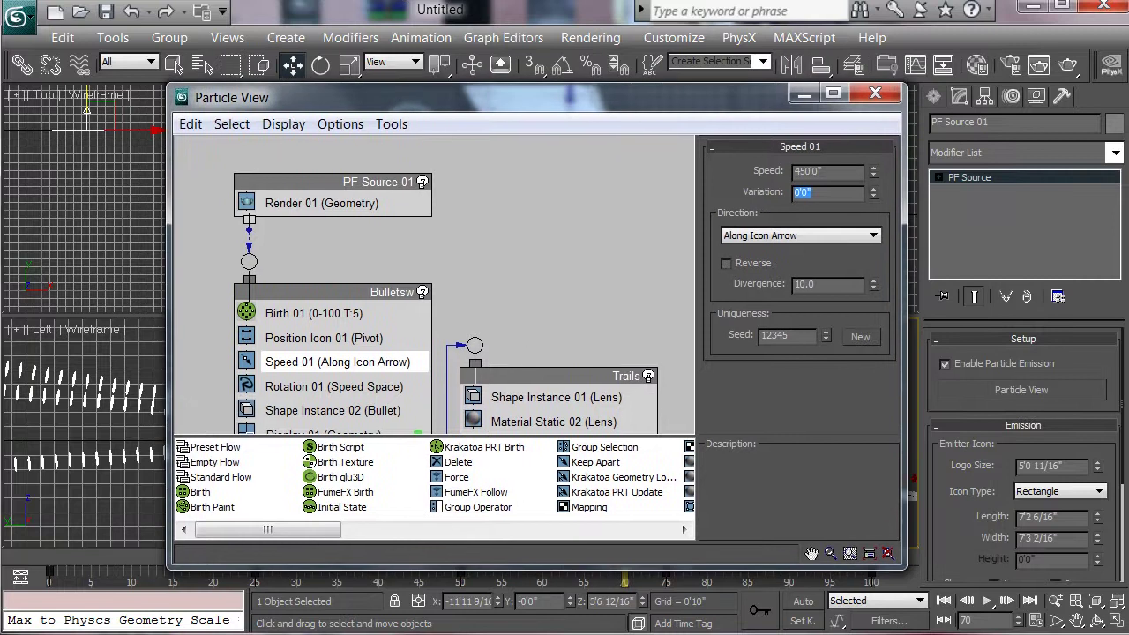
click(875, 92)
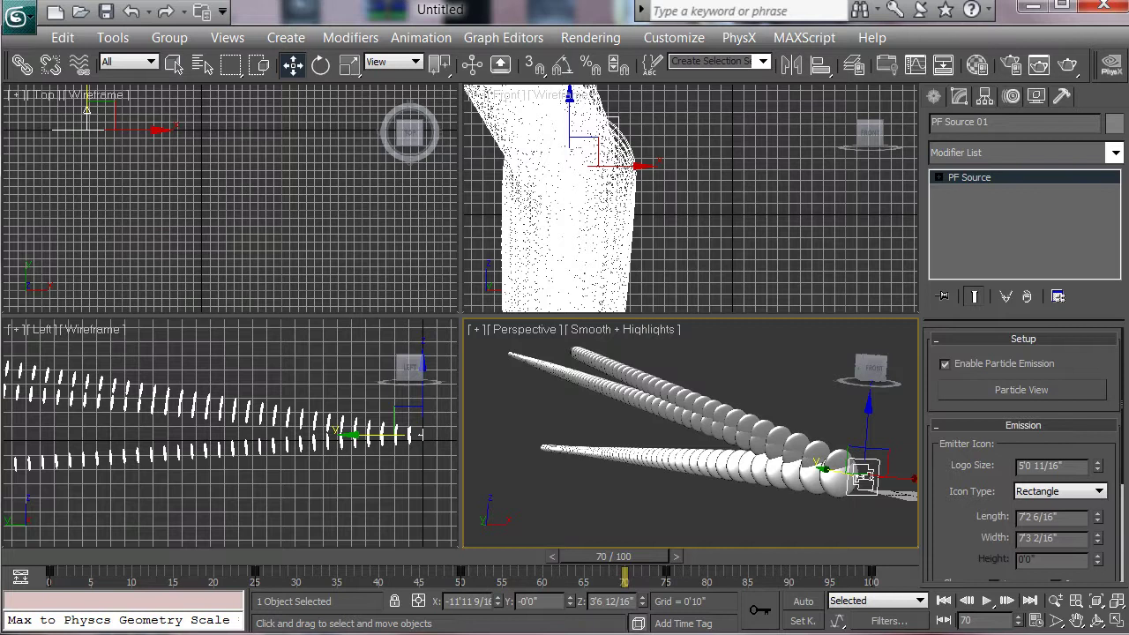
Step: Create a Drag space warp in the Front view, just to the left of the particle emitter
click(935, 97)
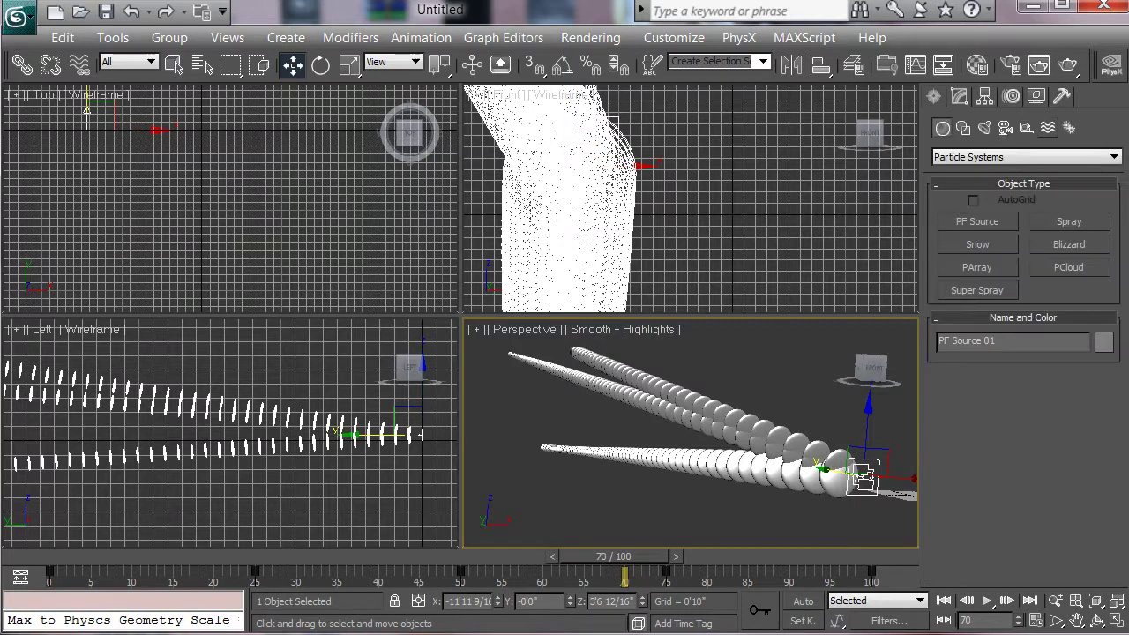
click(1047, 127)
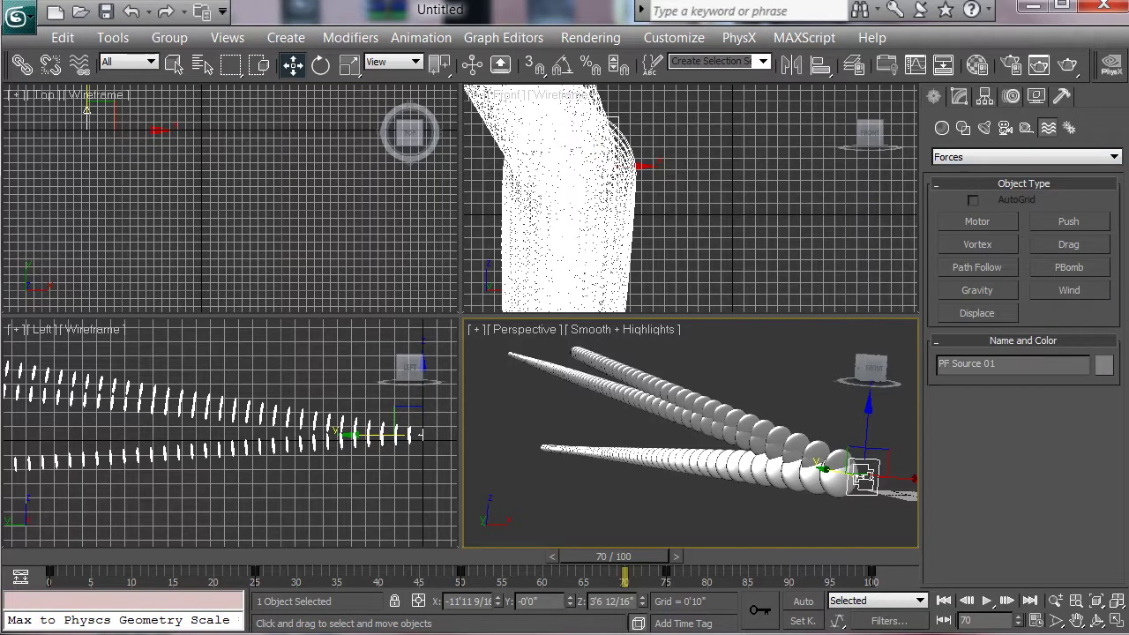
click(1069, 244)
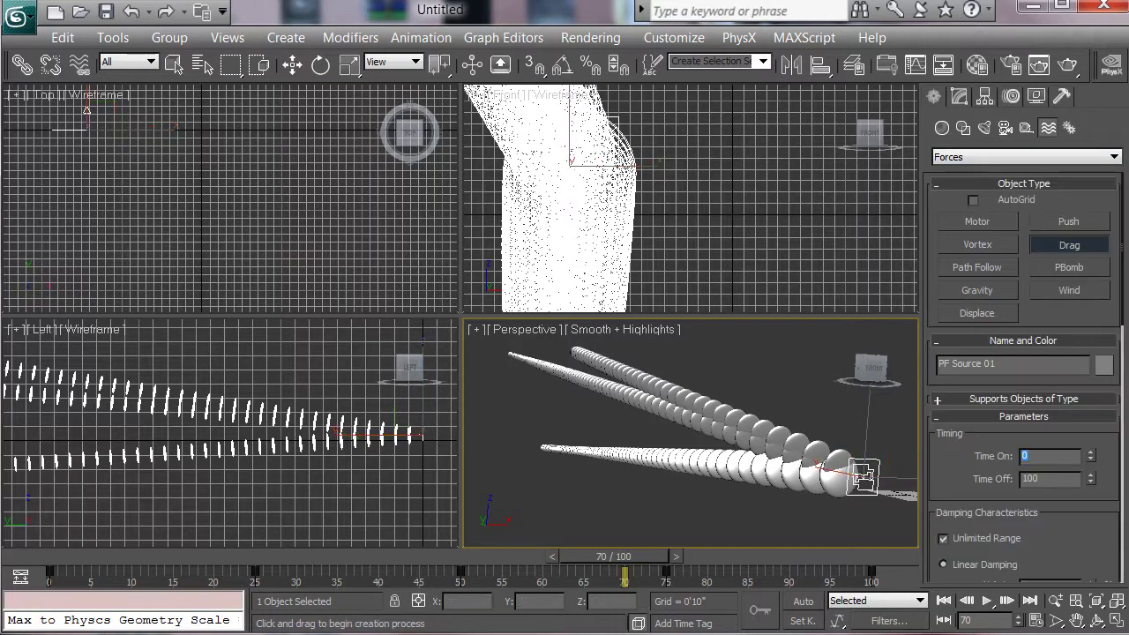
scroll(684, 194, down, 8)
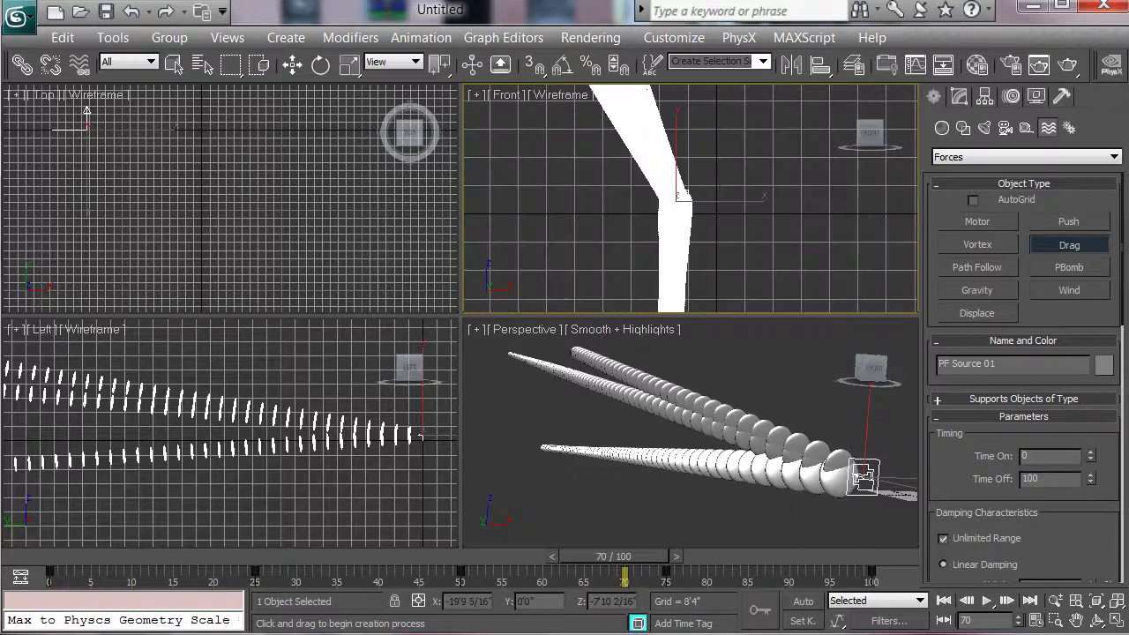
scroll(686, 194, down, 2)
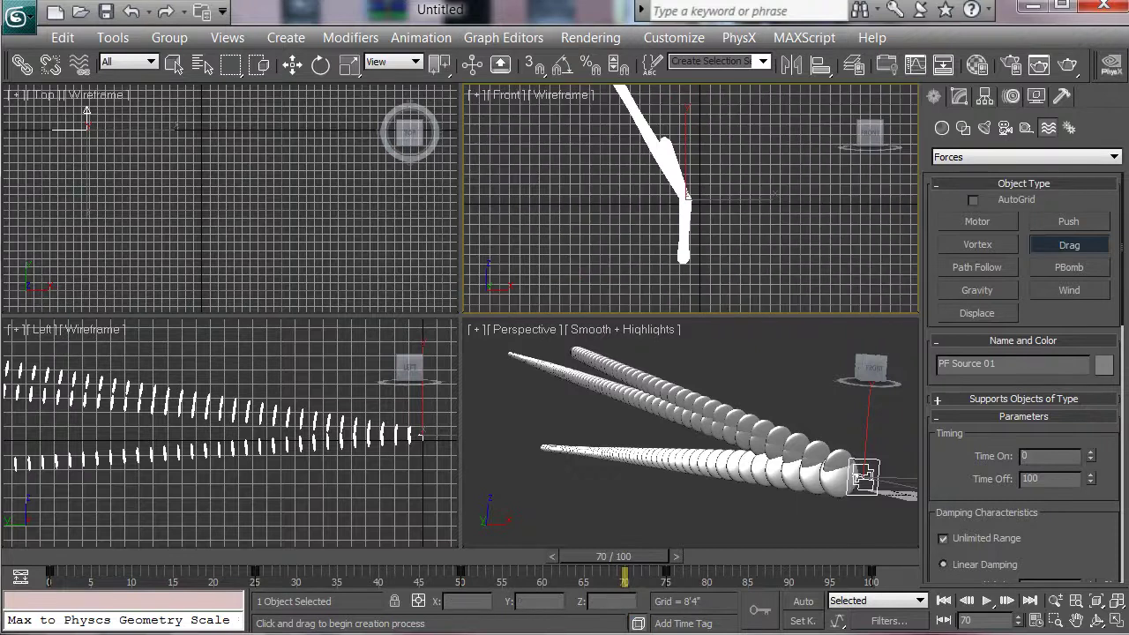
middle_drag(188, 198, 262, 189)
middle_drag(602, 201, 650, 212)
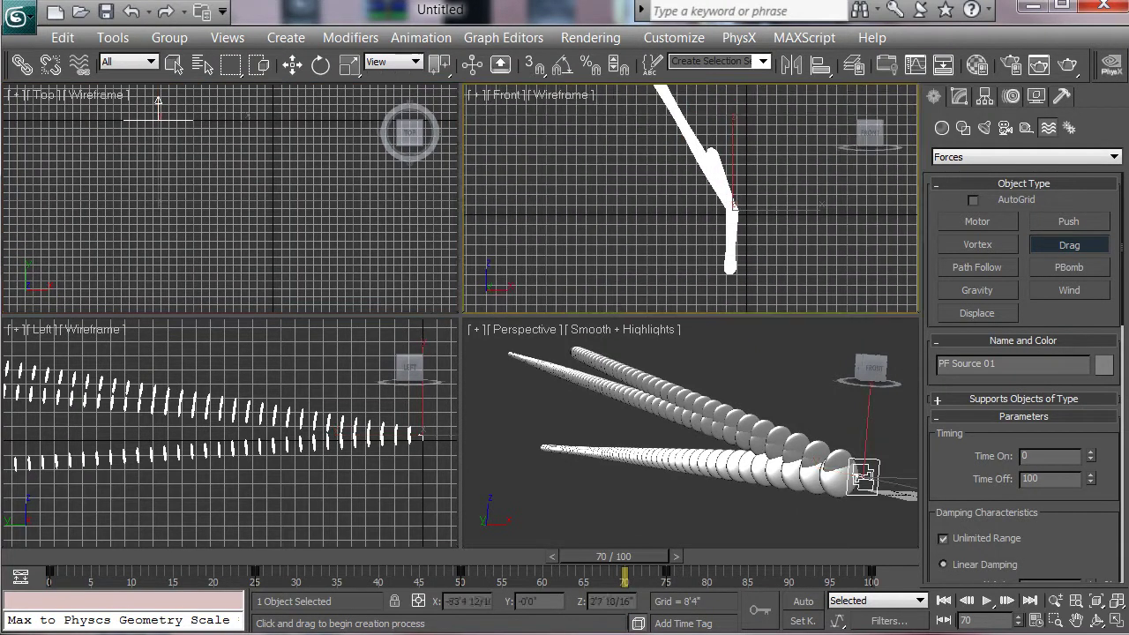
drag(652, 212, 717, 174)
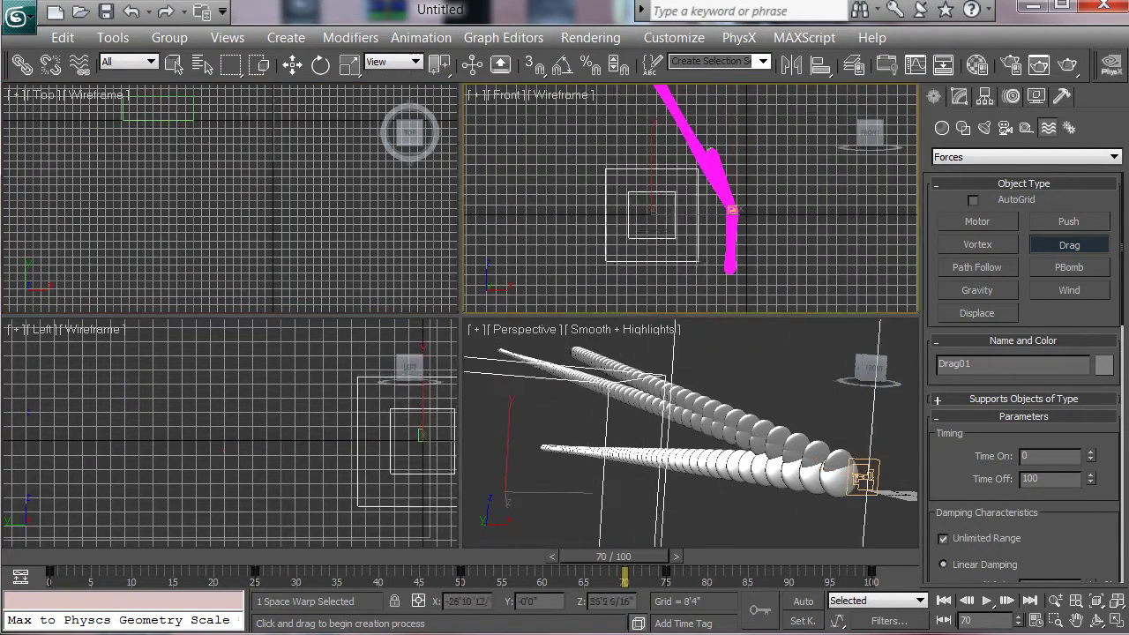
drag(699, 262, 701, 265)
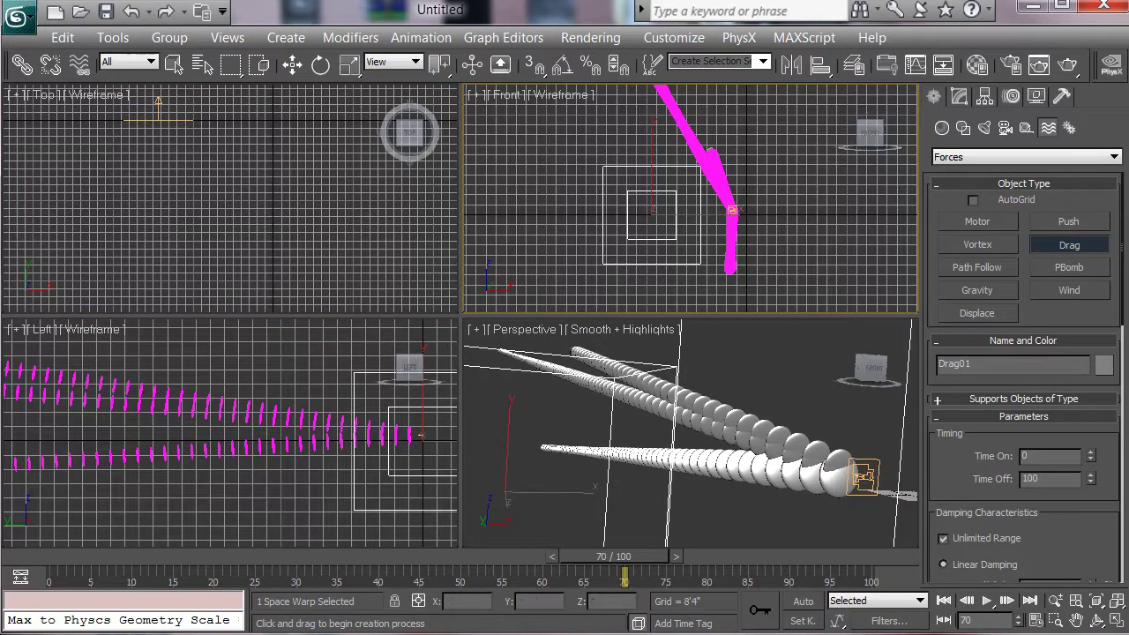
Step: Append a Force operator to the Bulletsw event in Particle View and select it to show its parameters
key(6)
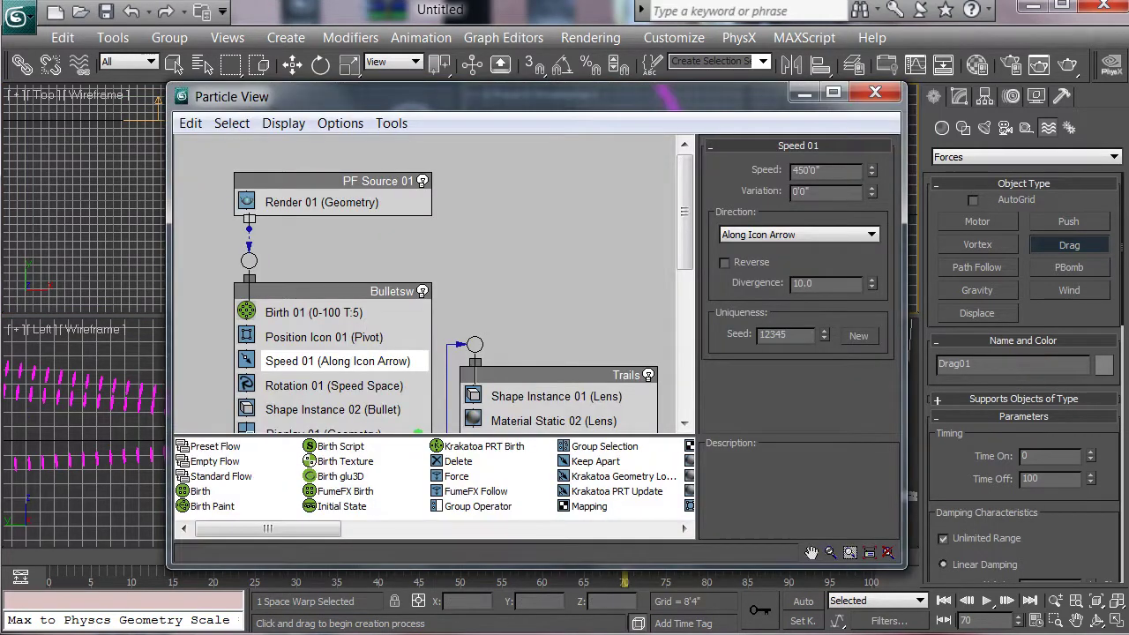
drag(267, 528, 341, 528)
right_click(309, 276)
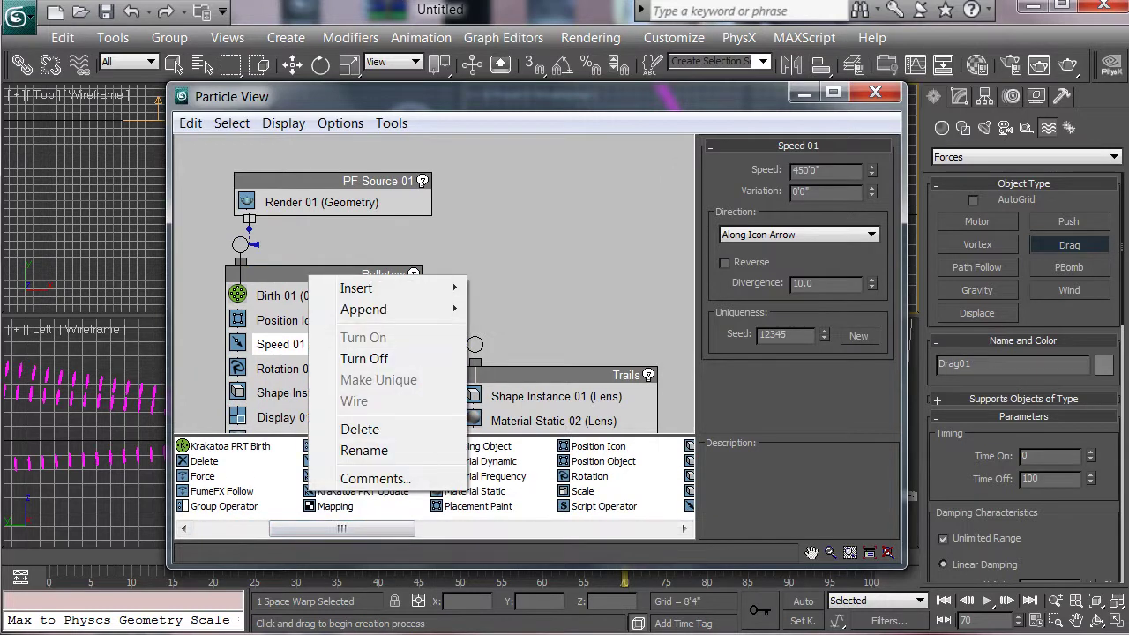
mouse_move(379, 310)
mouse_move(521, 331)
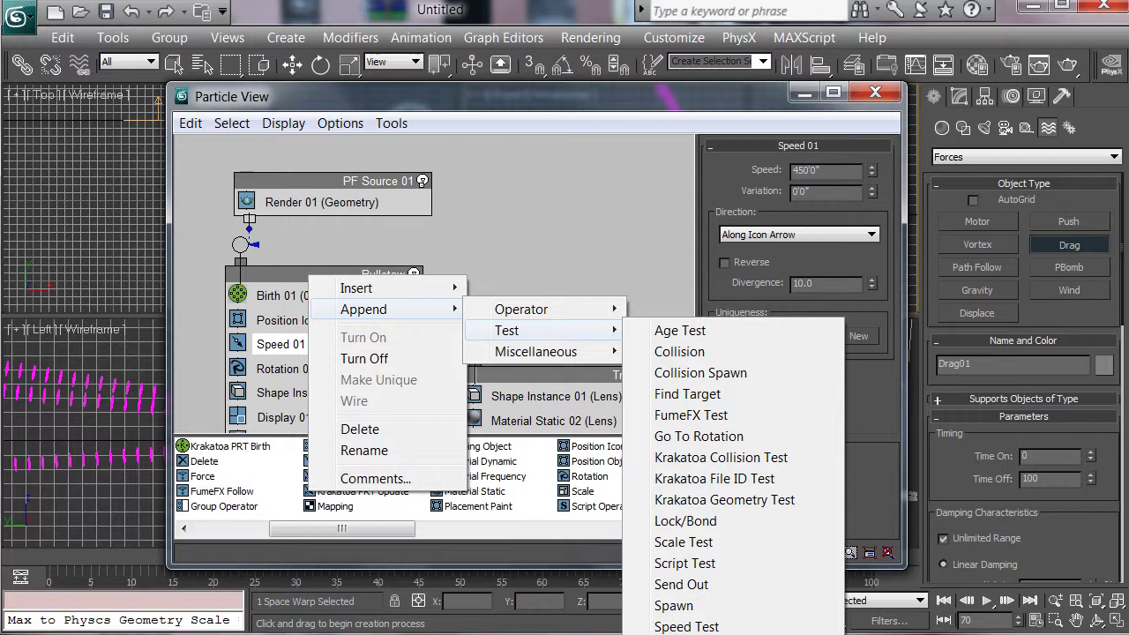
mouse_move(529, 310)
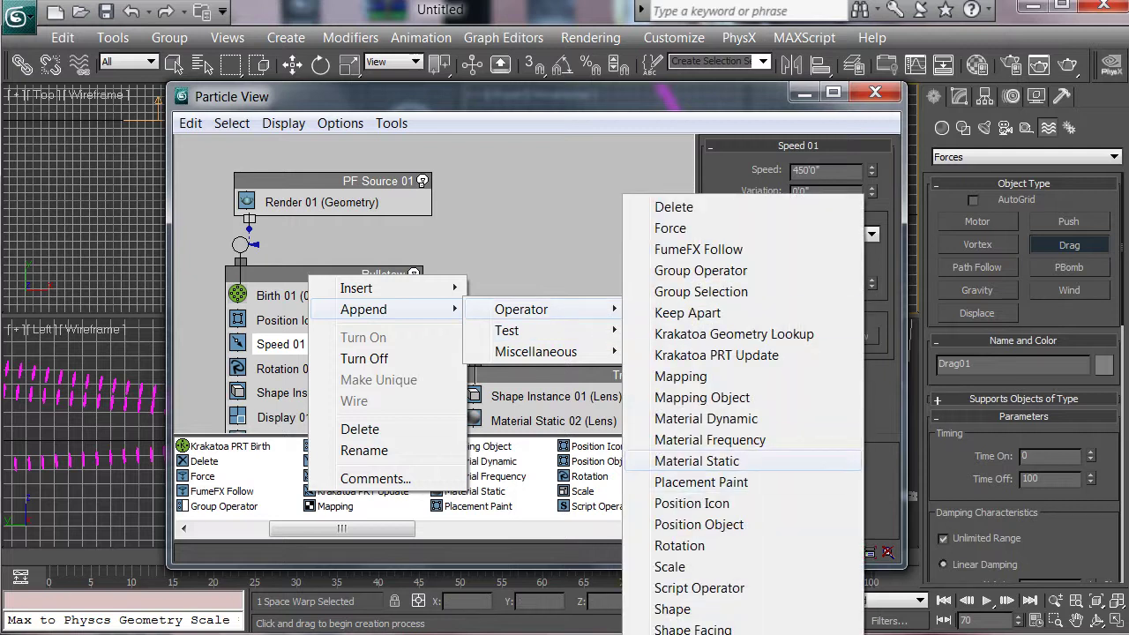
click(672, 229)
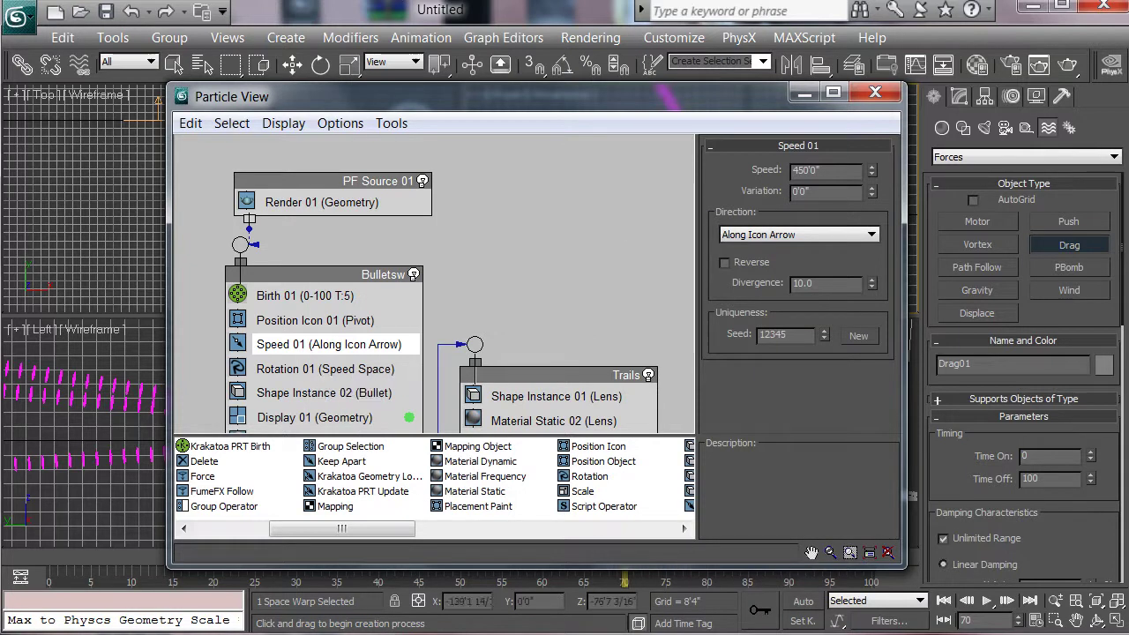
middle_drag(353, 397, 352, 305)
click(298, 399)
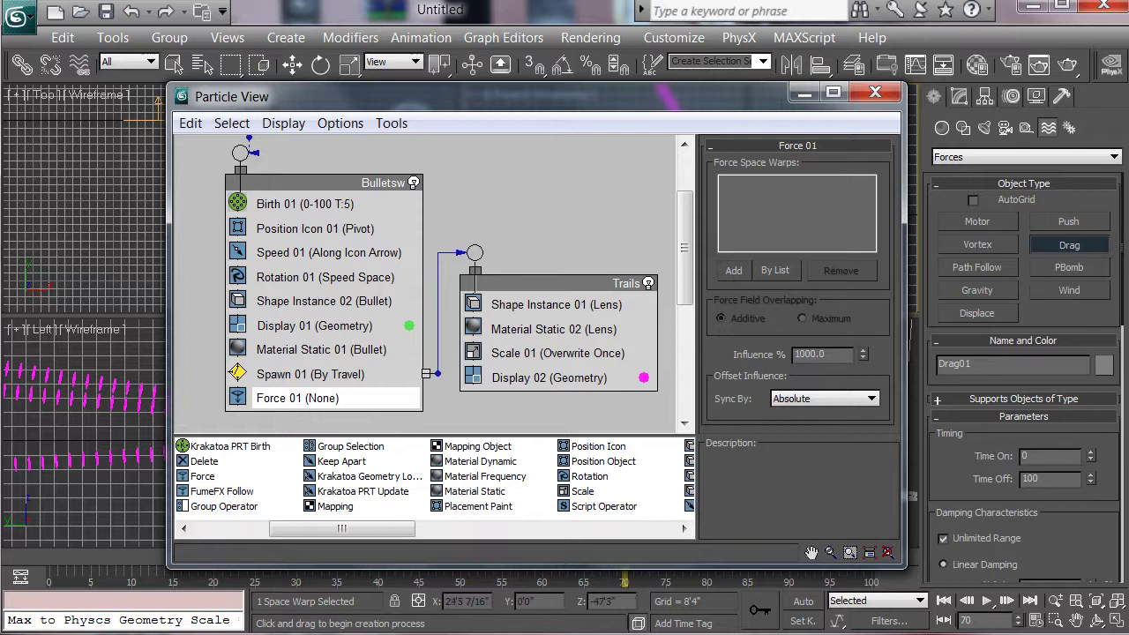
Step: Add Drag01 to the Force operator's list of force space warps
click(775, 271)
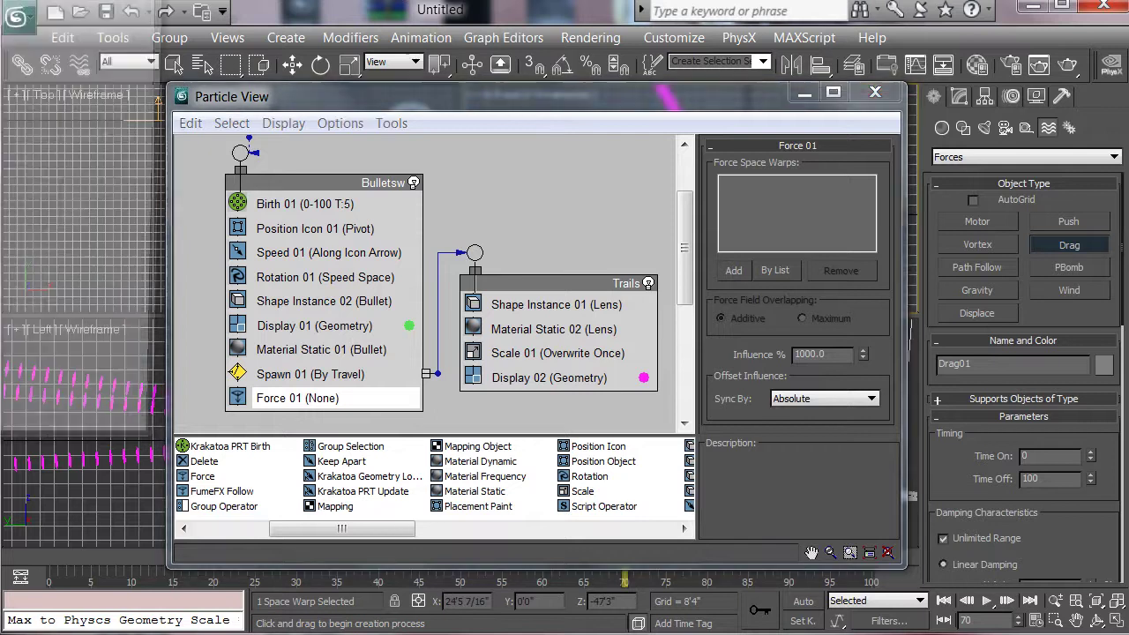
drag(89, 7, 106, 7)
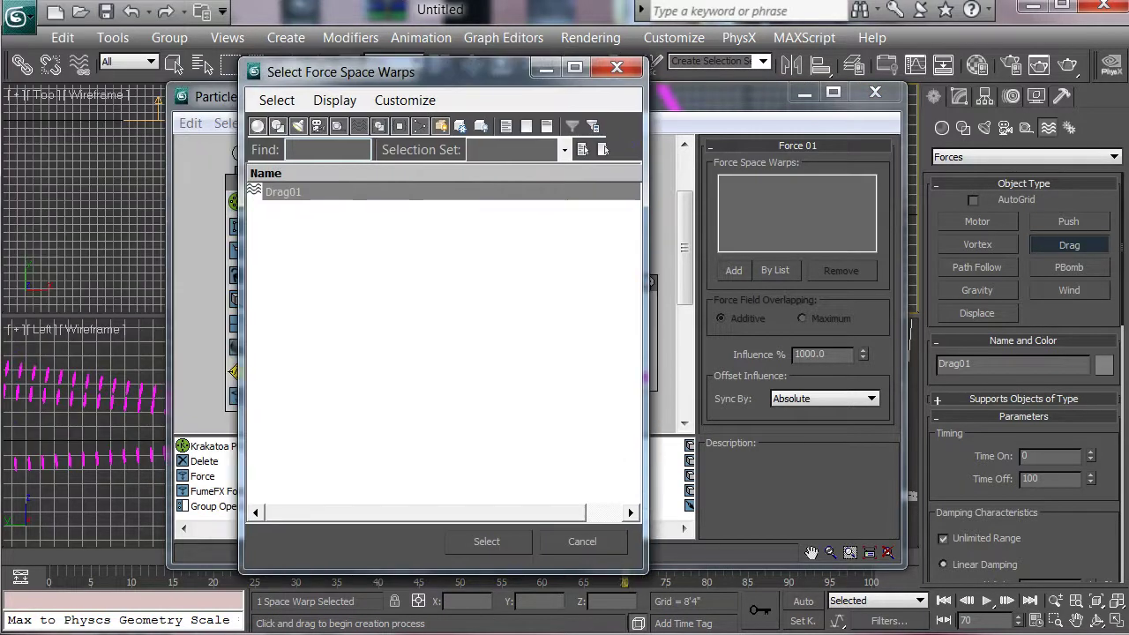
click(284, 191)
click(487, 541)
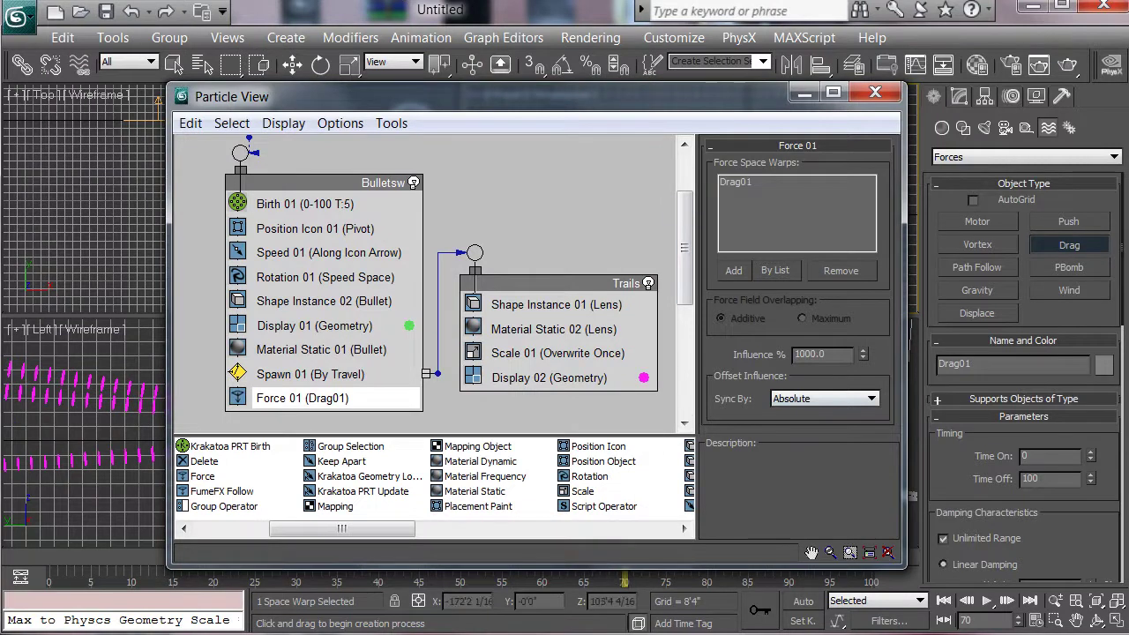
Step: Move the animation to frame 99 with the viewports in sight, and raise the Force operator's Influence to 1924%
drag(529, 96, 39, 60)
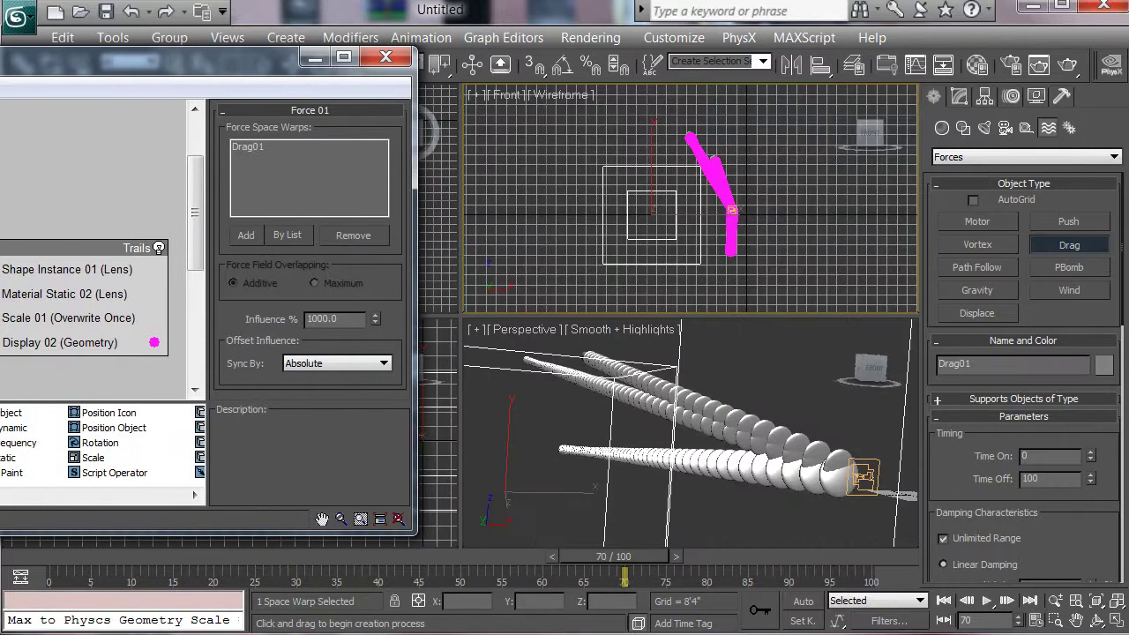
drag(615, 557, 839, 557)
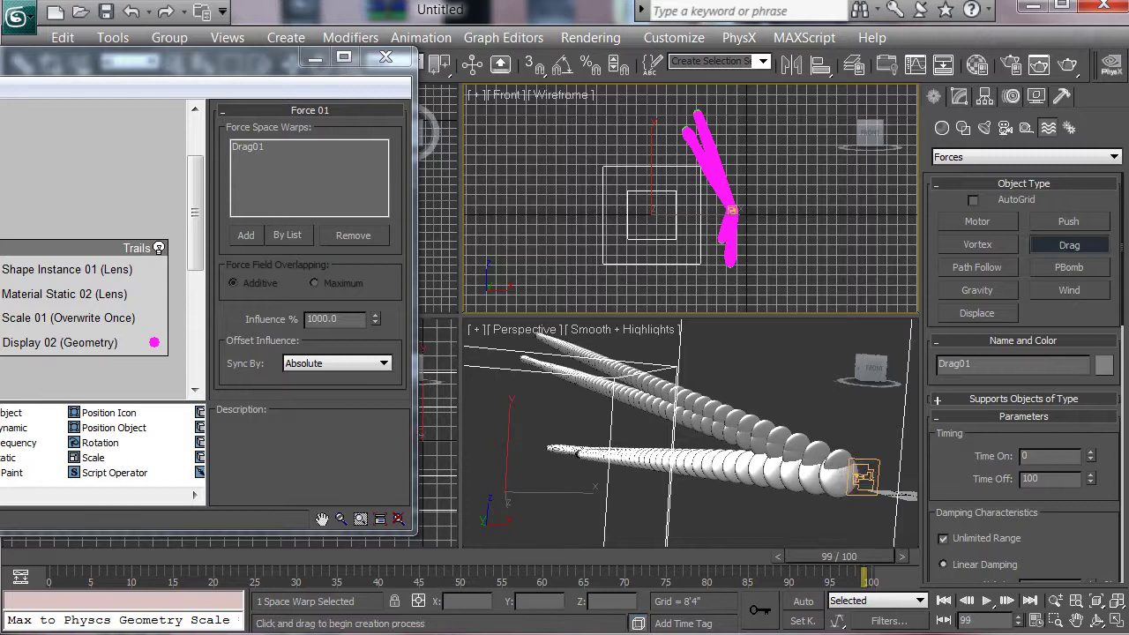
drag(376, 318, 375, 157)
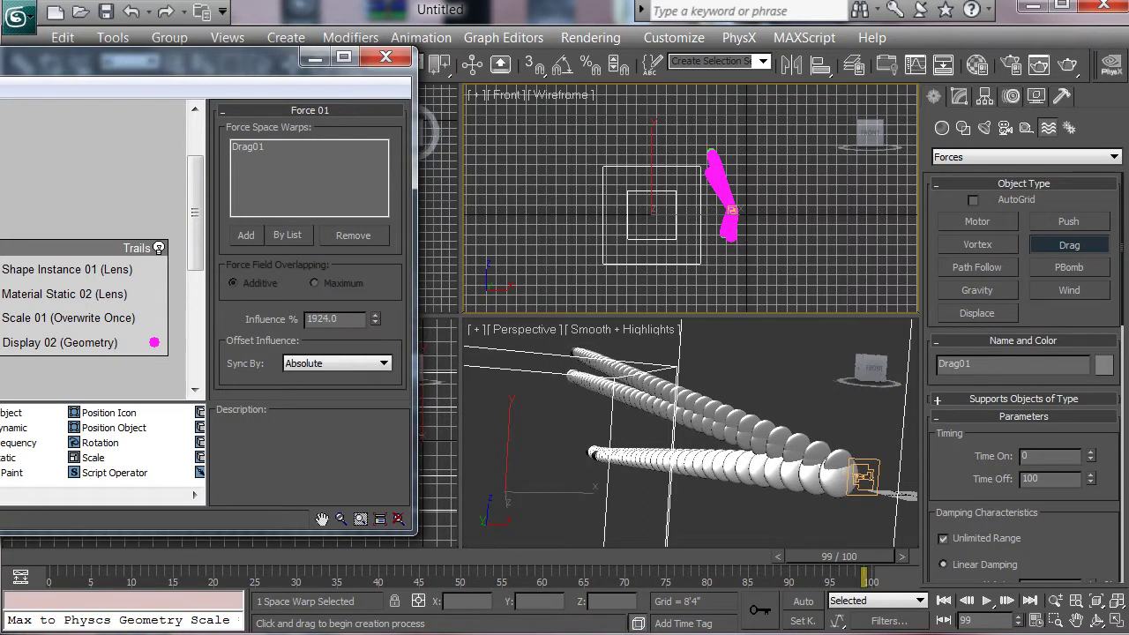
Step: Minimize Particle View and examine the bullets and their lens trails at frame 99 from several angles in the Perspective view
click(1097, 620)
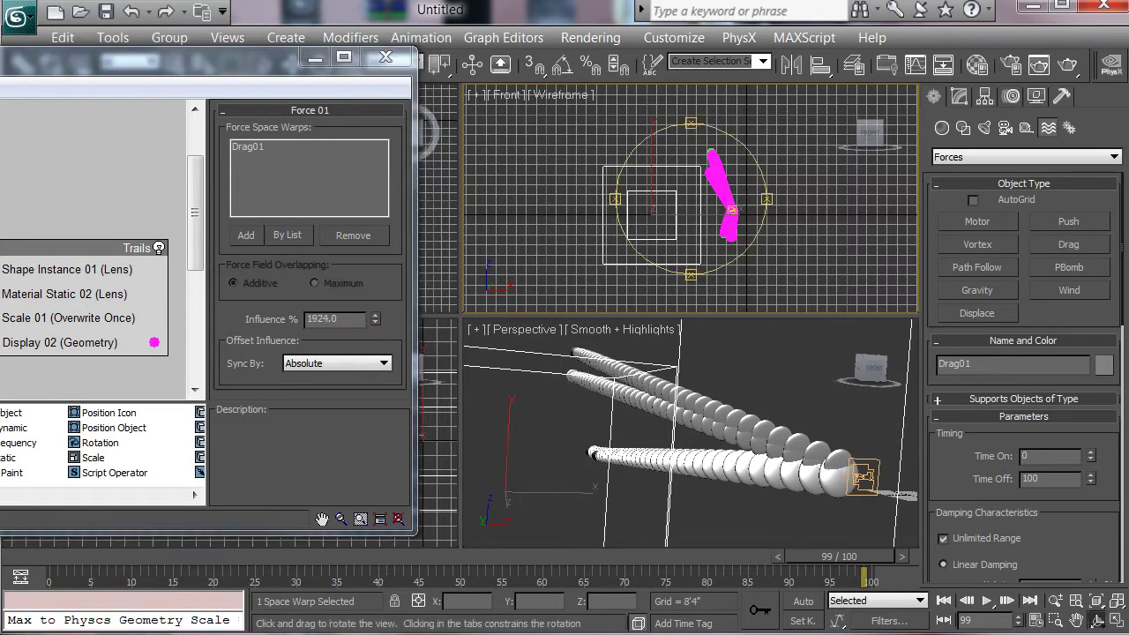
drag(674, 434, 788, 444)
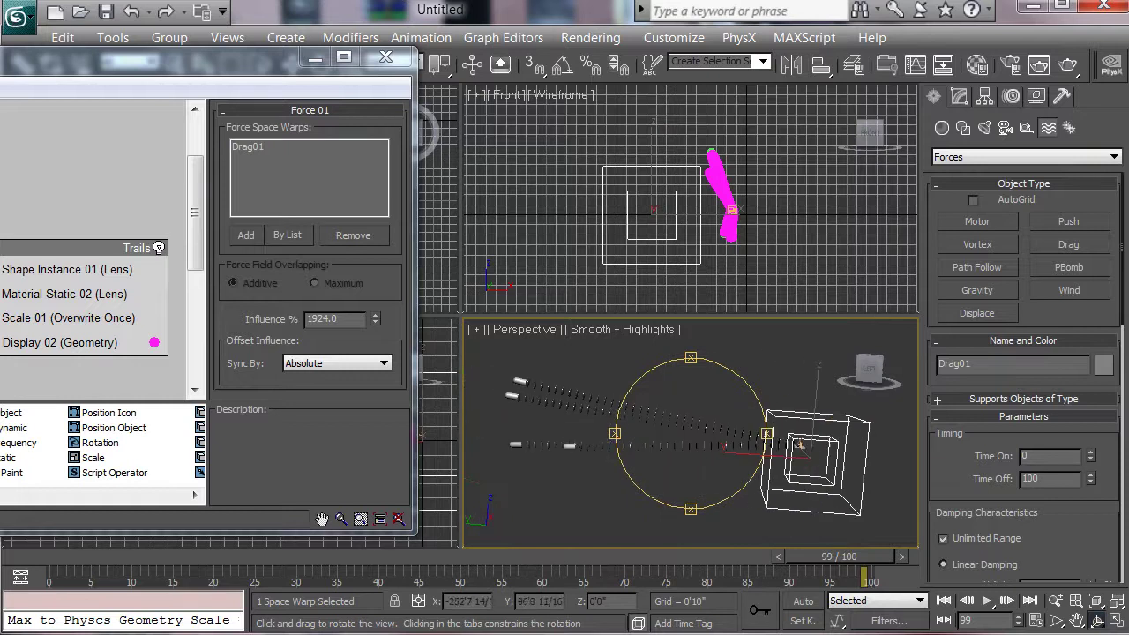
mouse_move(839, 555)
mouse_down()
mouse_move(115, 556)
mouse_move(839, 556)
mouse_up()
drag(212, 59, 653, 78)
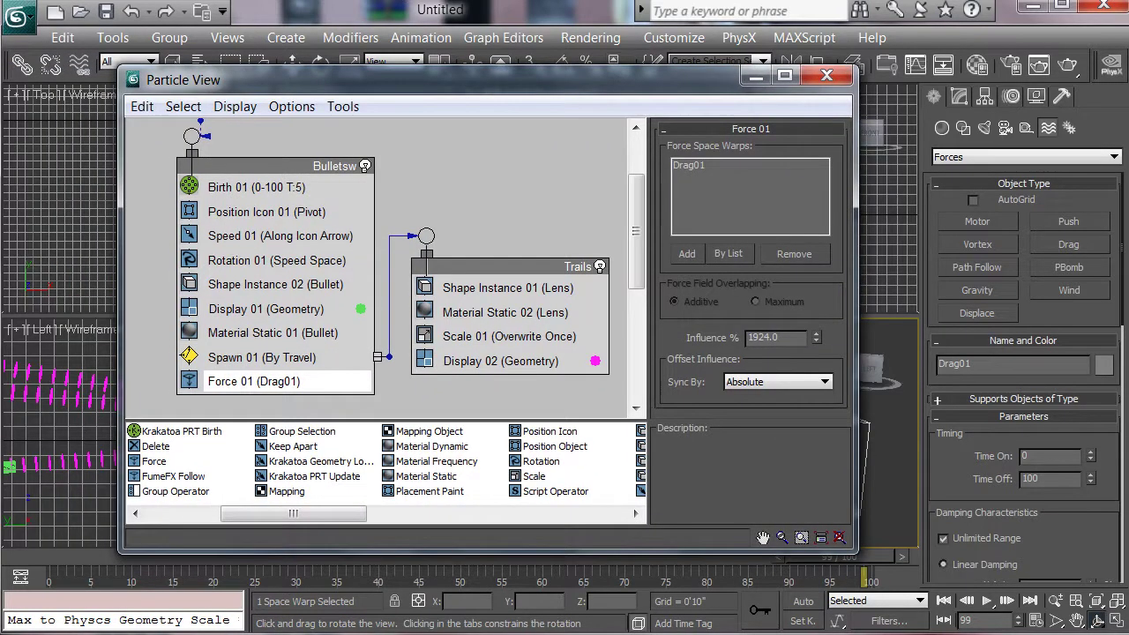
click(756, 76)
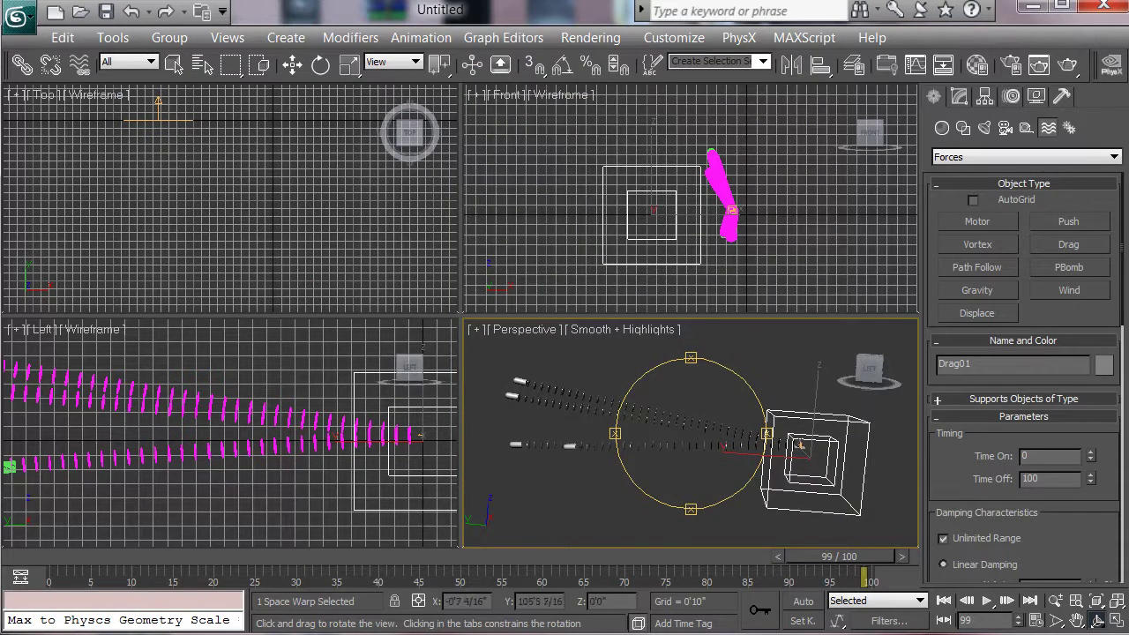
drag(799, 445, 909, 445)
drag(710, 439, 680, 443)
mouse_move(857, 441)
mouse_down()
mouse_move(821, 475)
mouse_move(747, 453)
mouse_move(844, 437)
mouse_up()
drag(477, 329, 866, 435)
drag(753, 457, 611, 426)
drag(649, 391, 628, 393)
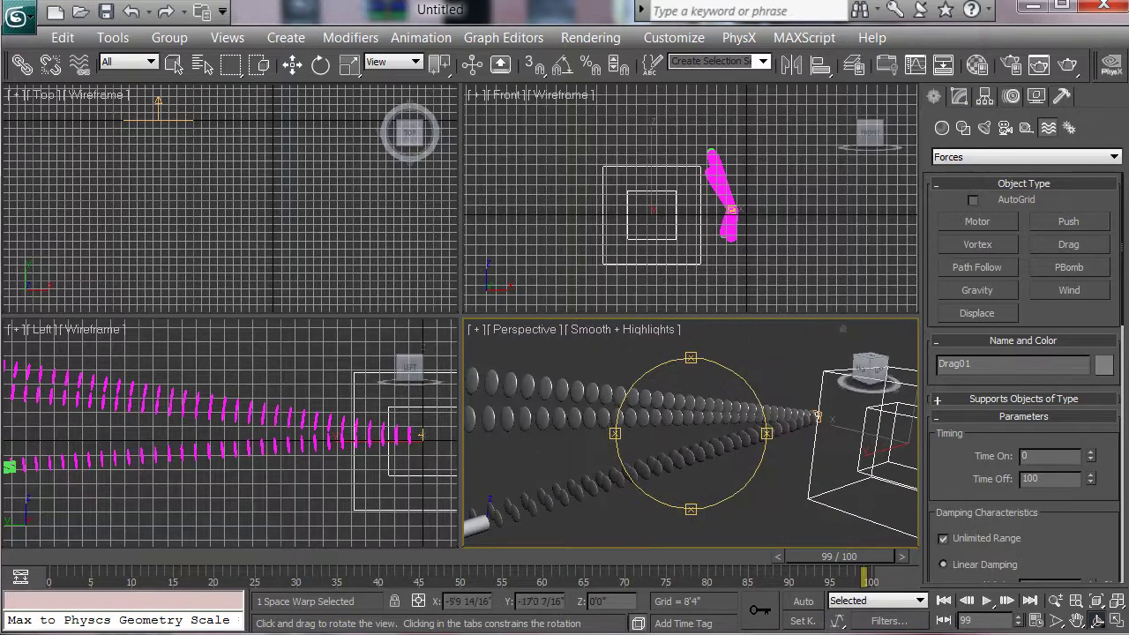
drag(628, 393, 728, 375)
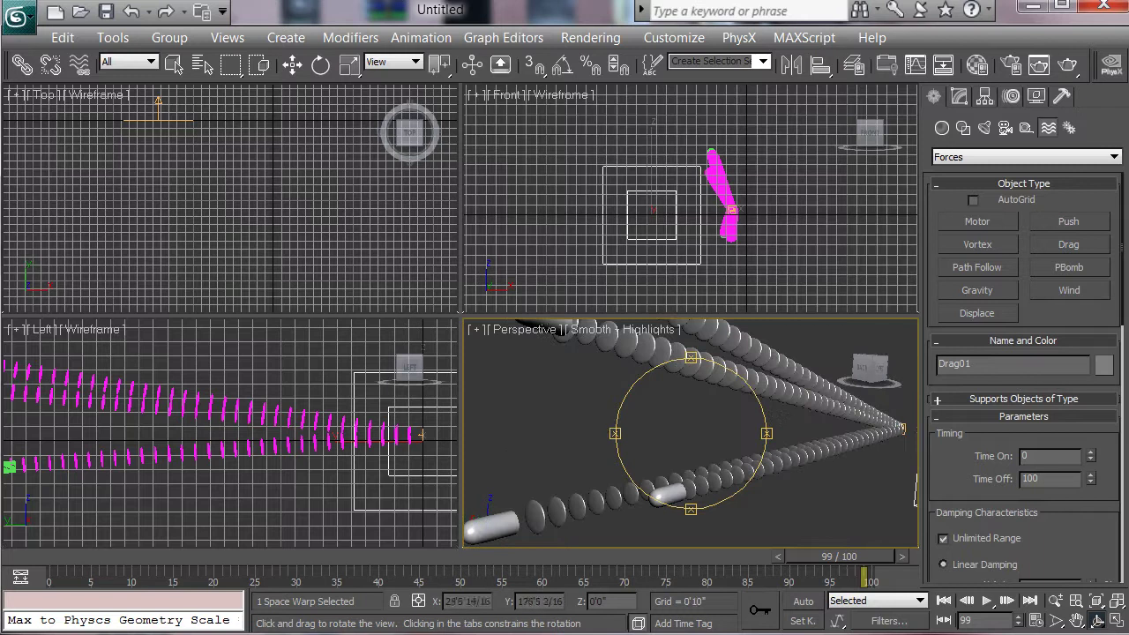
drag(558, 404, 510, 412)
drag(866, 479, 827, 476)
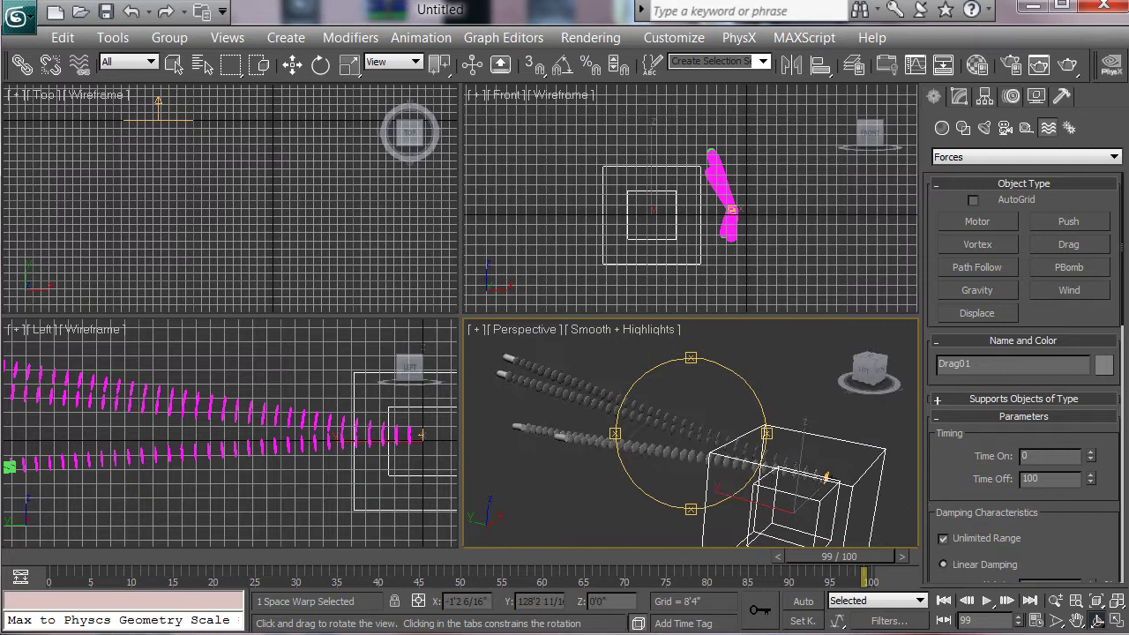